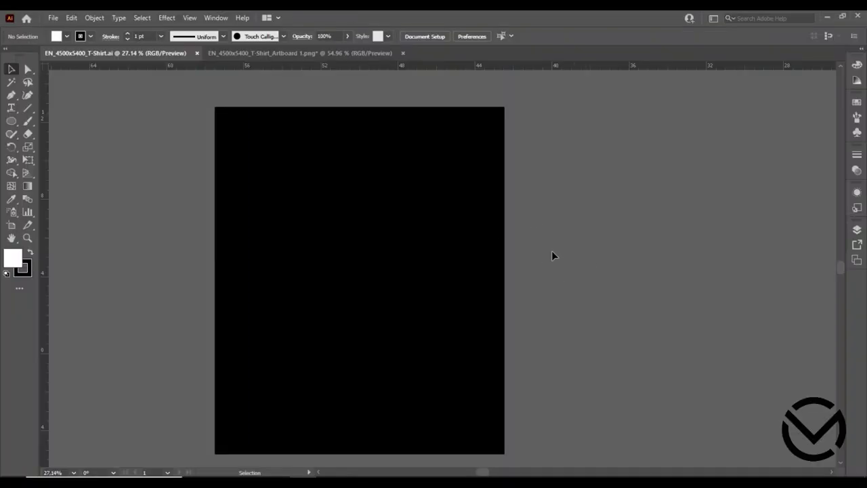
Paste the quote line, enlarge it to about 47.5 pt and fill it white.
key("ctrl+v")
mouse_move(531, 268)
left_mouse_down()
mouse_move(656, 224)
mouse_move(775, 232)
left_mouse_up()
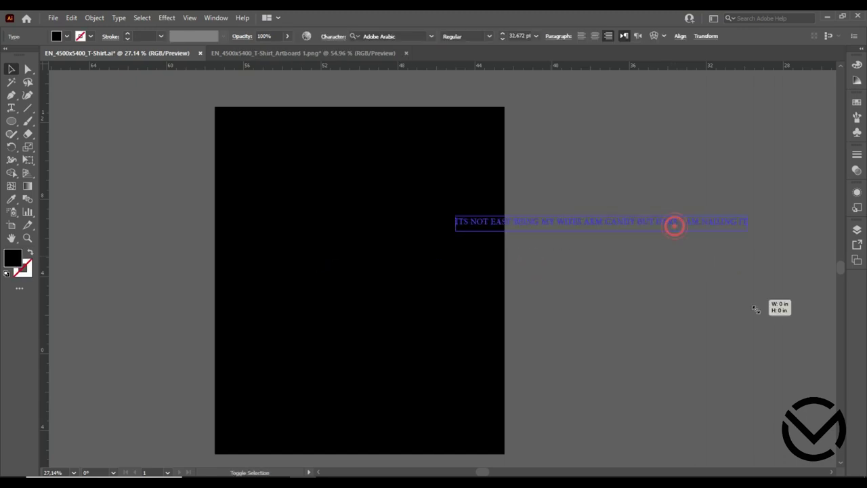
left_click_drag(634, 223, 627, 257)
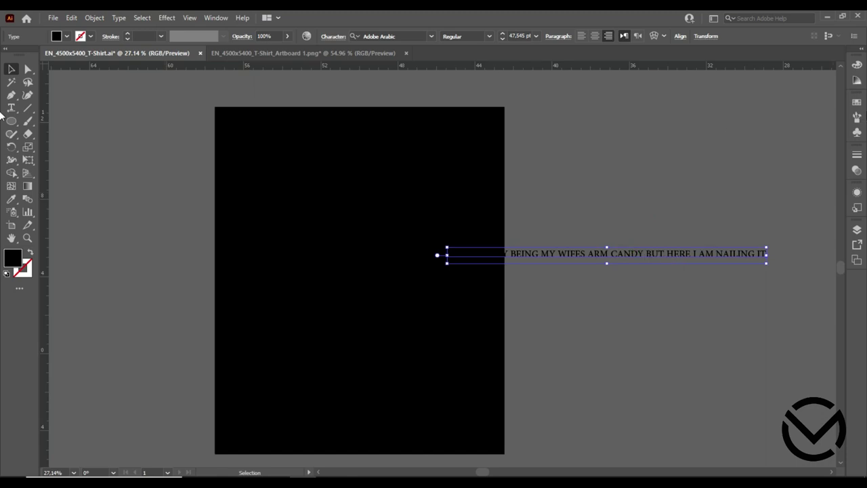
left_click(855, 103)
left_click(730, 139)
Position the white quote line near the top of the black artboard.
left_click_drag(664, 255, 447, 180)
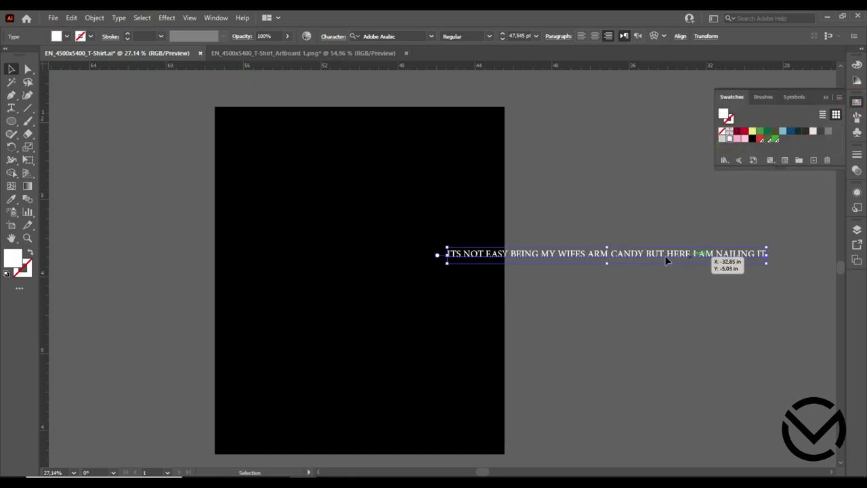
left_click(139, 98)
left_click(825, 97)
mouse_move(261, 173)
left_mouse_down()
mouse_move(314, 162)
mouse_move(282, 123)
mouse_move(285, 195)
left_mouse_up()
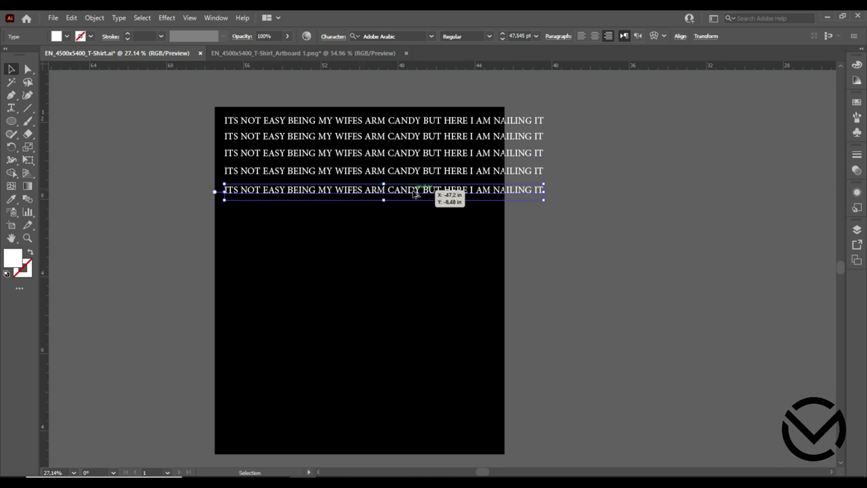
Add a sixth copy, then trim the first two lines to ITS NOT and EASY.
left_click_drag(414, 193, 414, 216)
double_click(287, 122)
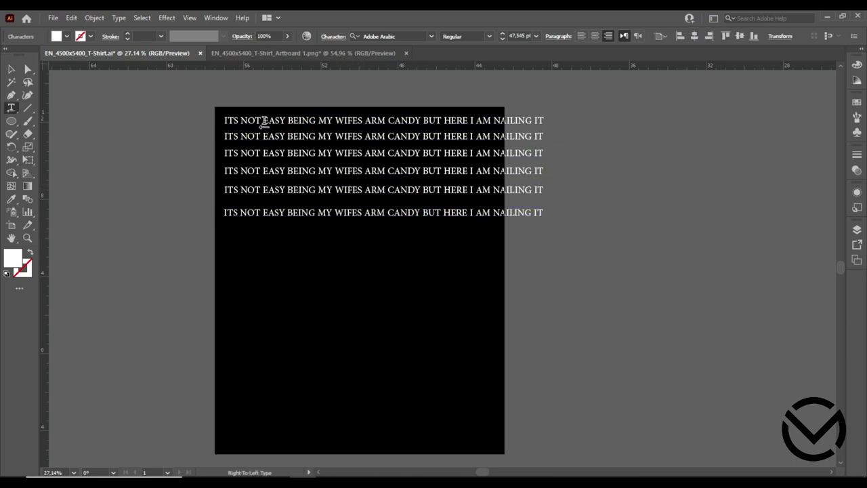
left_click_drag(263, 120, 545, 123)
key("BackSpace")
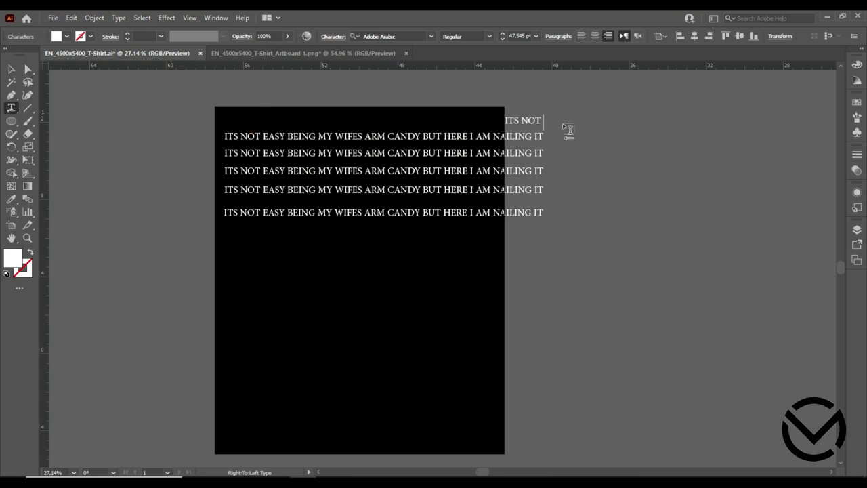
left_click_drag(263, 135, 218, 136)
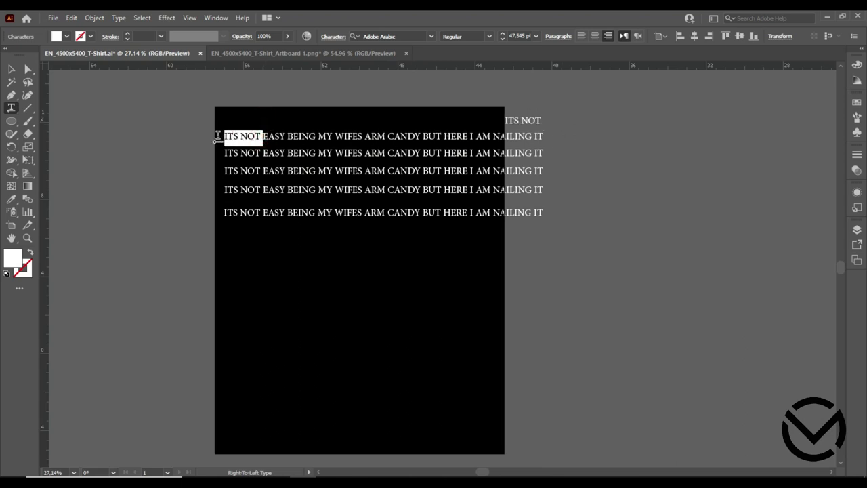
key("BackSpace")
left_click_drag(288, 135, 581, 140)
key("BackSpace")
Trim the third and fourth lines down to EING MY and WIFES.
left_click_drag(290, 152, 203, 151)
key("BackSpace")
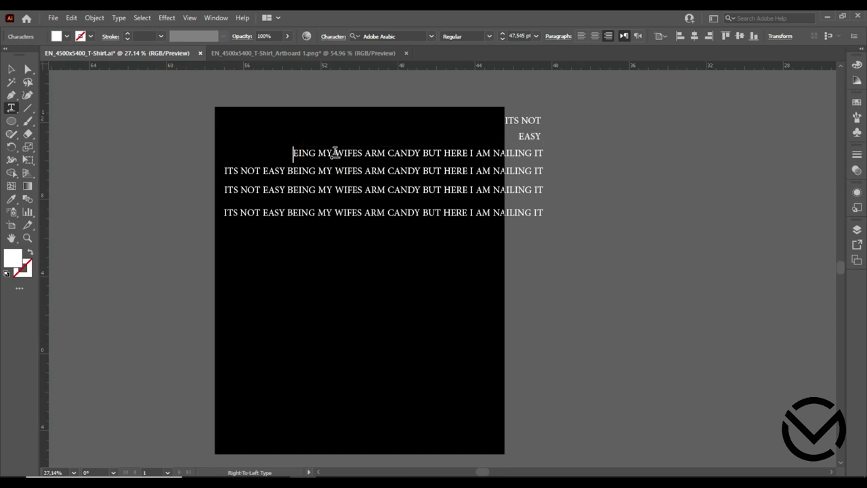
left_click_drag(412, 151, 554, 170)
key("BackSpace")
left_click_drag(337, 170, 188, 171)
key("BackSpace")
left_click_drag(364, 170, 620, 201)
key("BackSpace")
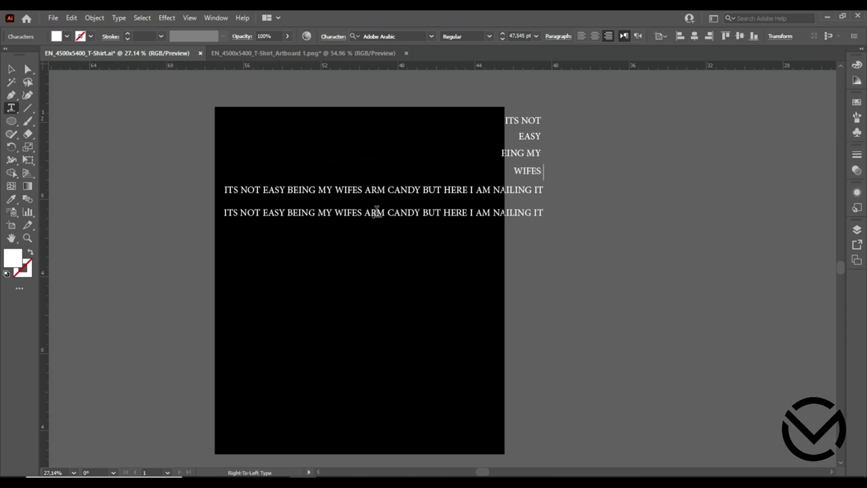
Trim the last lines to ARM CANDY and BUT HERE I AM NAILING IT, then reposition the block.
left_click_drag(366, 192, 185, 193)
key("BackSpace")
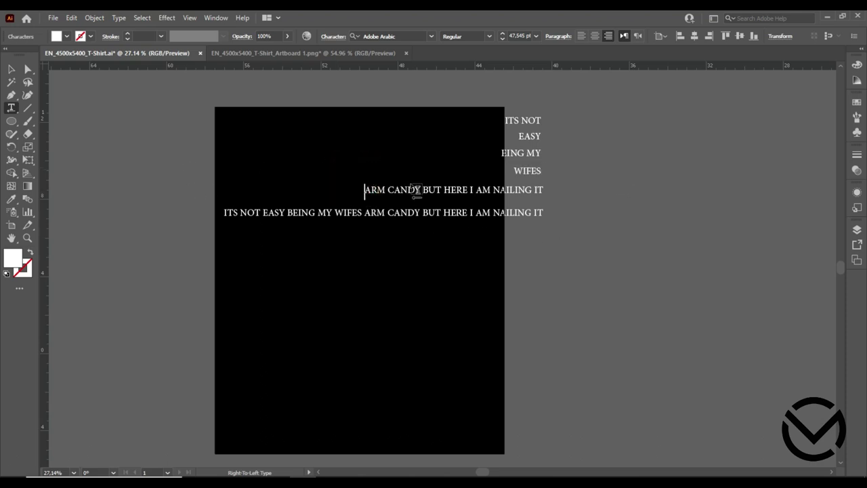
left_click_drag(420, 190, 460, 220)
key("BackSpace")
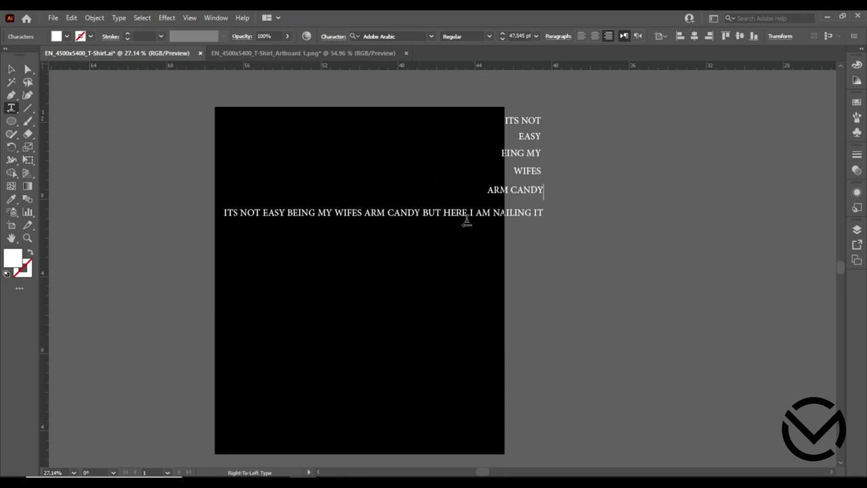
left_click_drag(423, 213, 223, 213)
key("BackSpace")
key("Escape")
left_click_drag(577, 219, 577, 219)
mouse_move(524, 213)
left_mouse_down()
mouse_move(372, 278)
mouse_move(414, 343)
left_mouse_up()
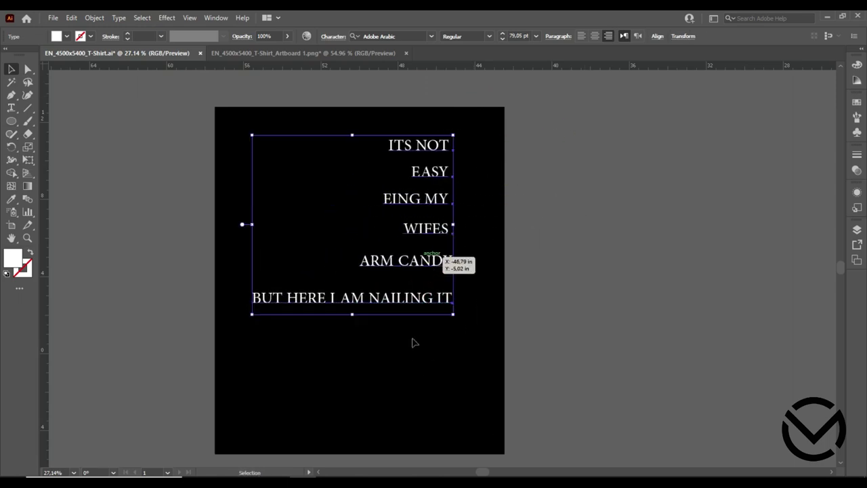
Centre-align the six quote lines and move the block to the artboard centre.
left_click(595, 36)
left_click_drag(484, 216, 401, 216)
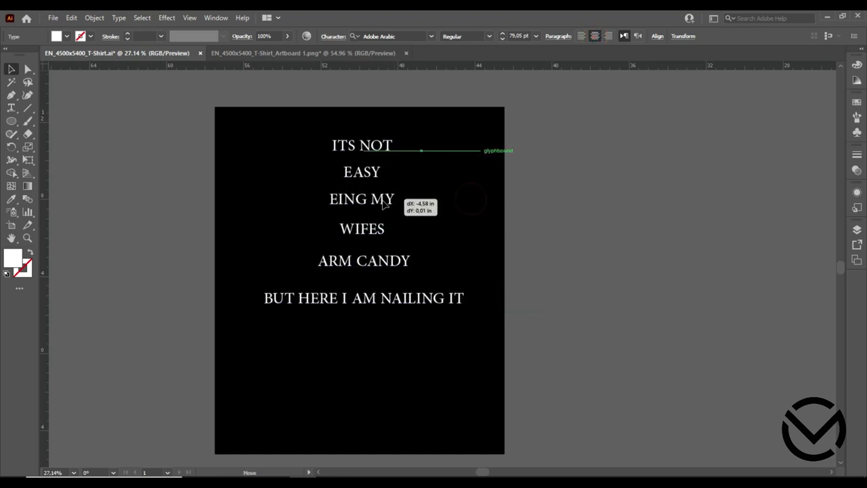
left_click(373, 349)
left_click(378, 145)
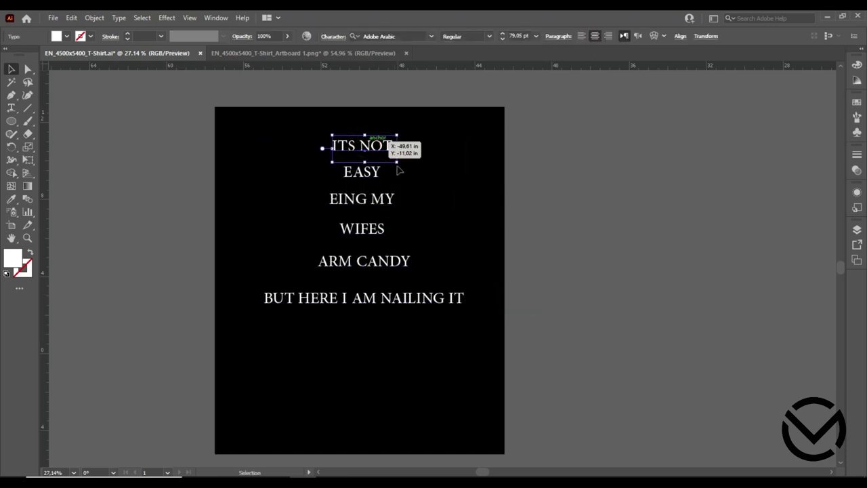
left_click_drag(301, 124, 482, 344)
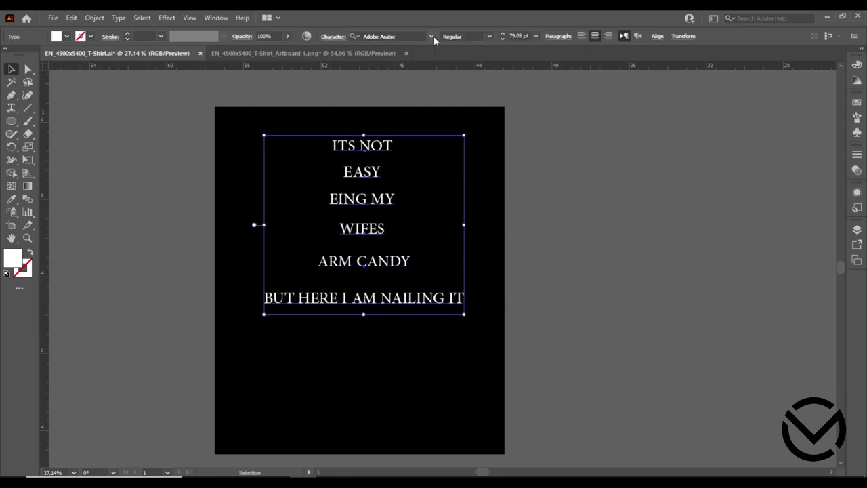
Set all six quote lines in League Spartan Black.
left_click(431, 36)
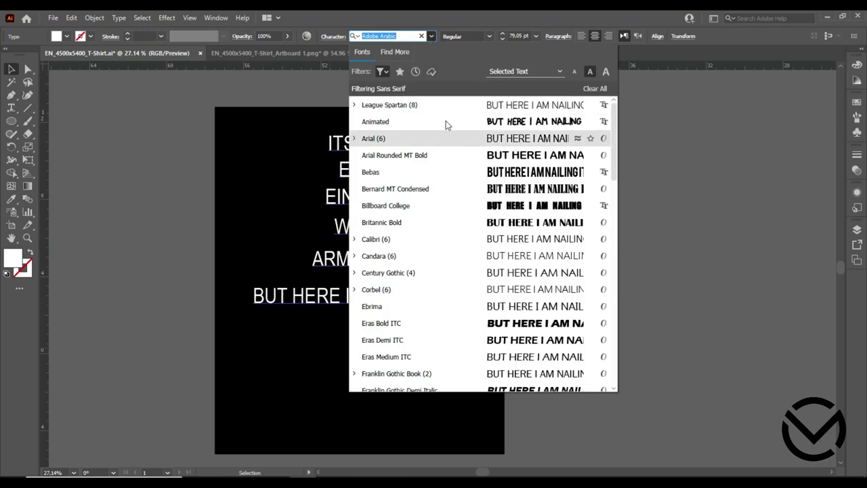
left_click(420, 106)
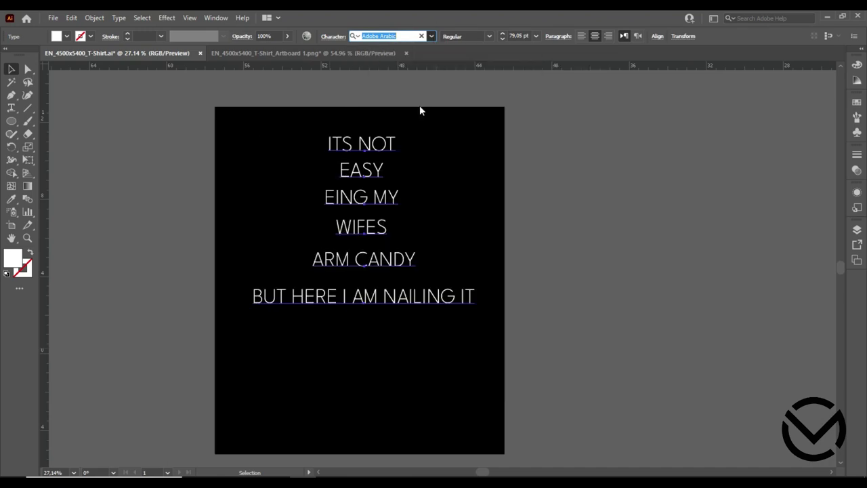
left_click(490, 38)
left_click(466, 143)
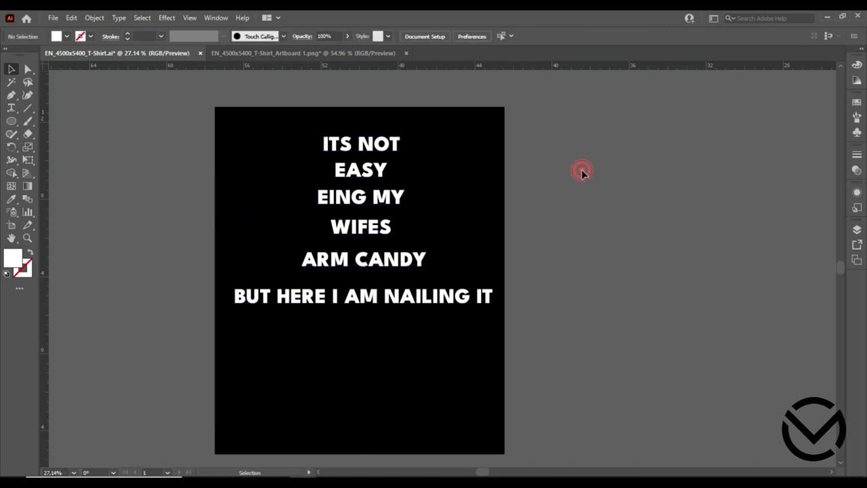
key("t")
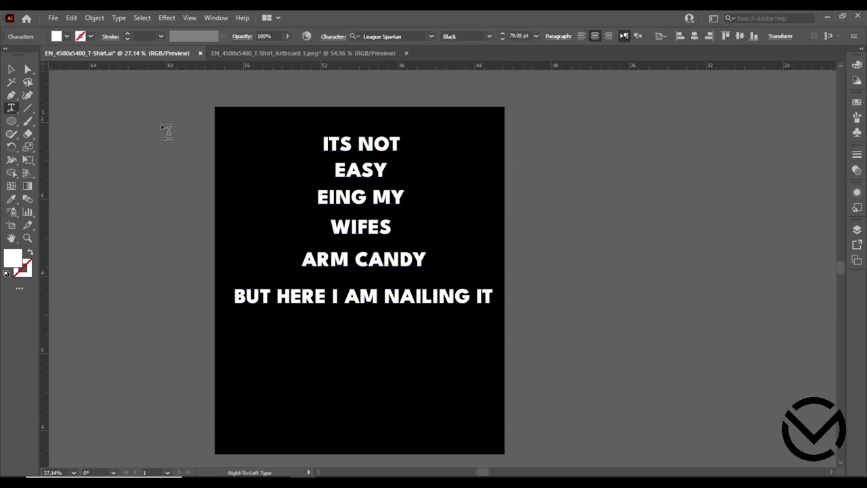
left_click(14, 70)
left_click(385, 141)
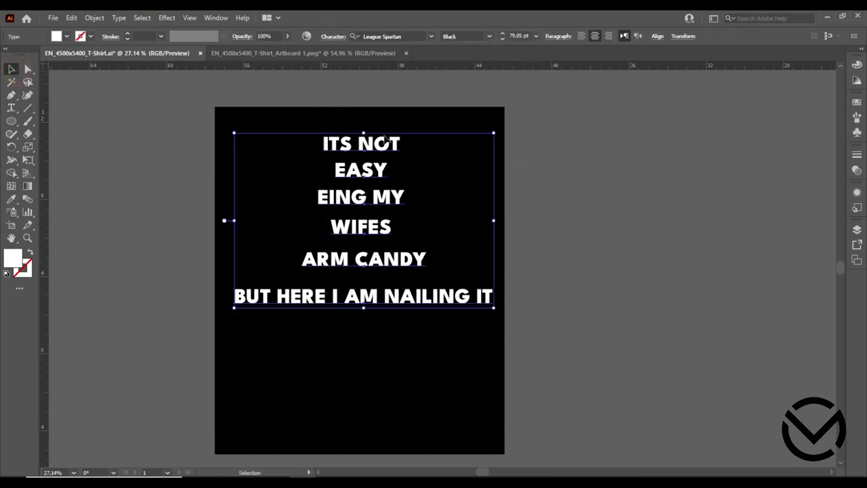
left_click(431, 37)
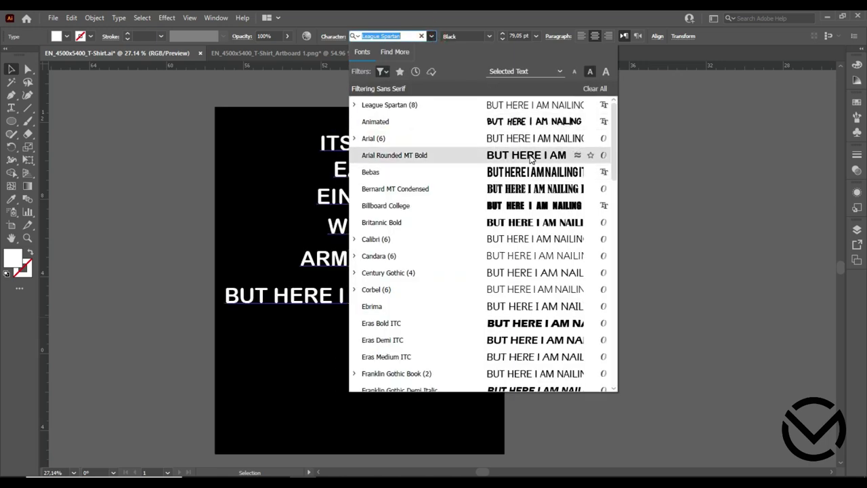
left_click(533, 428)
left_click(484, 473)
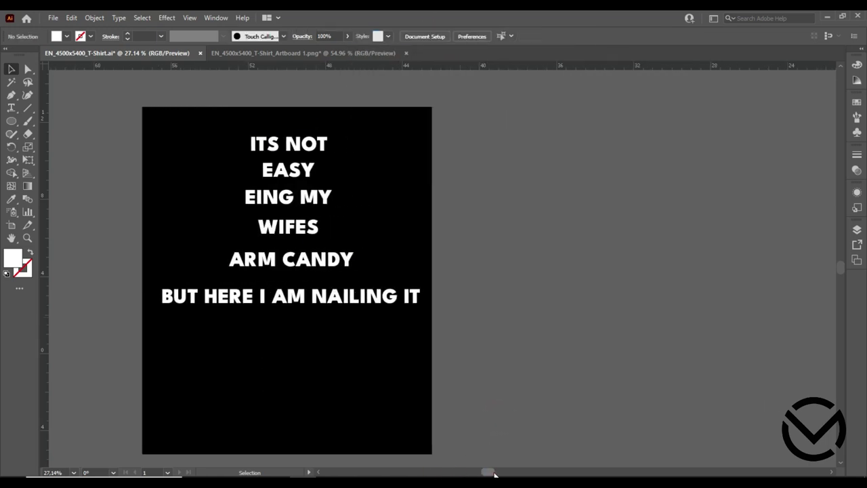
left_click(340, 211)
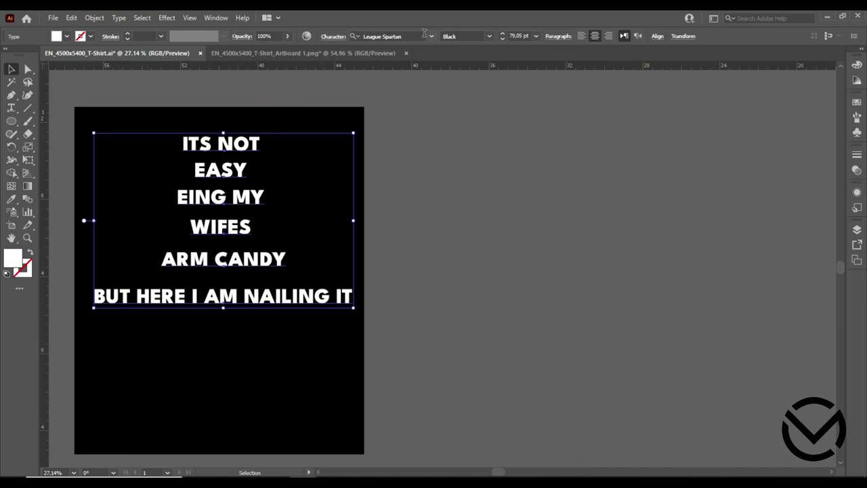
left_click(432, 36)
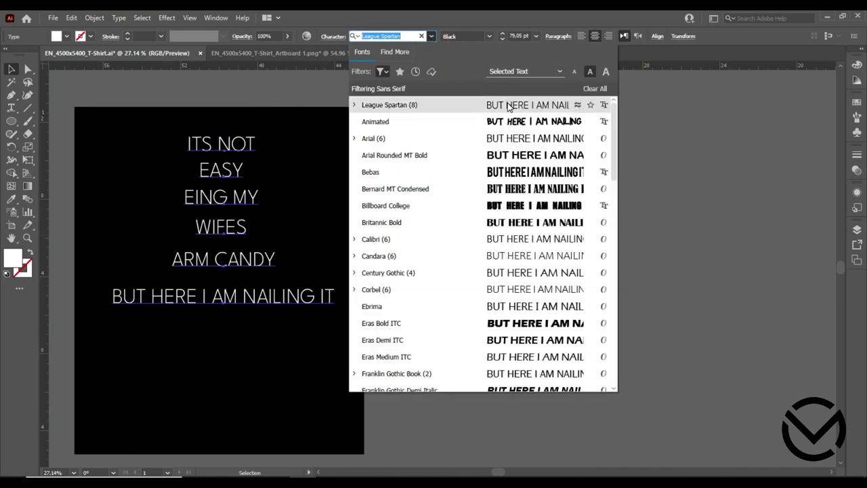
Preview fonts from Arial Rounded MT Bold through Haettenschweiler on the quote.
key("Down")
key("Down")
key("Down")
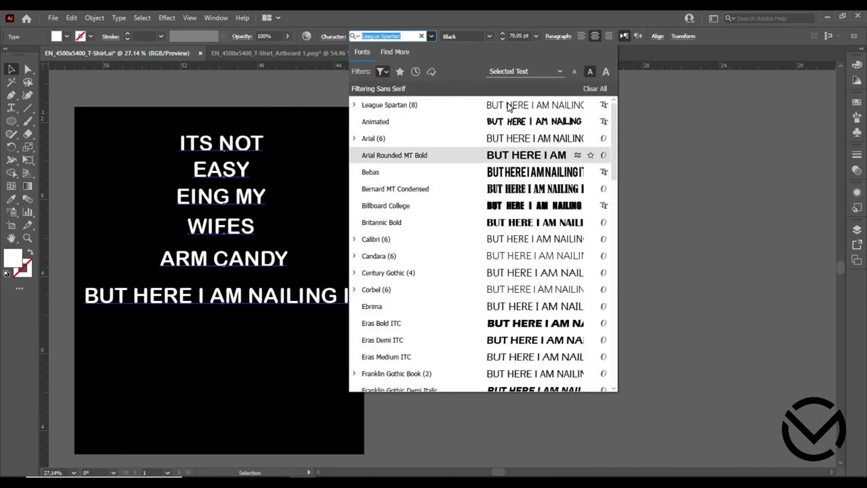
key("Down")
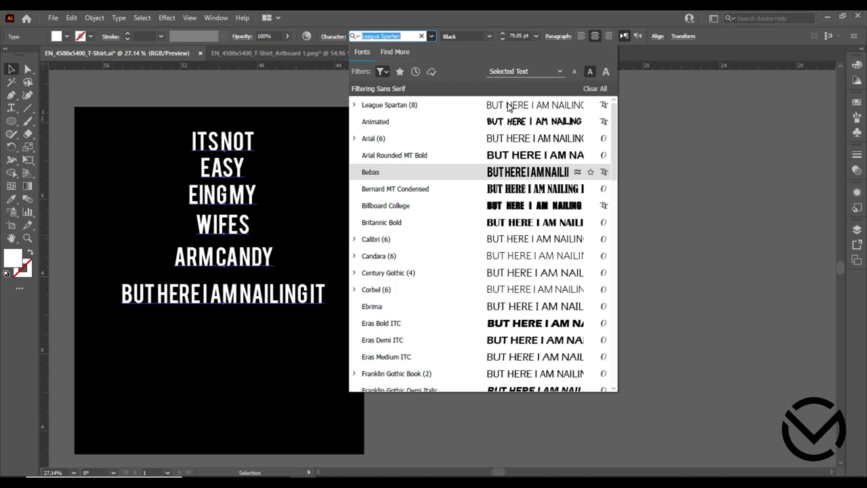
key("Down")
key("Down")
key("Down")
key("Down")
key("Down")
key("Down")
key("Down")
key("Down")
key("Down")
key("Up")
key("Up")
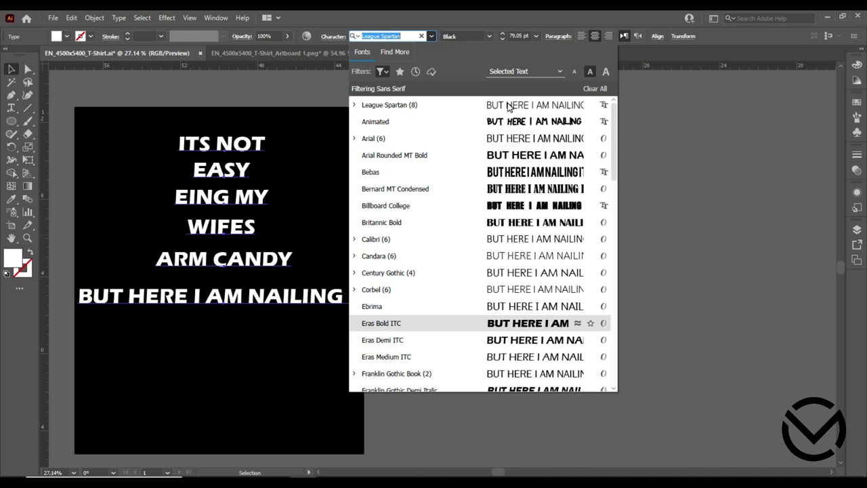
key("Down")
key("Down")
key("Down")
key("Down")
key("Down")
key("Up")
key("Down")
key("Down")
key("Down")
key("Down")
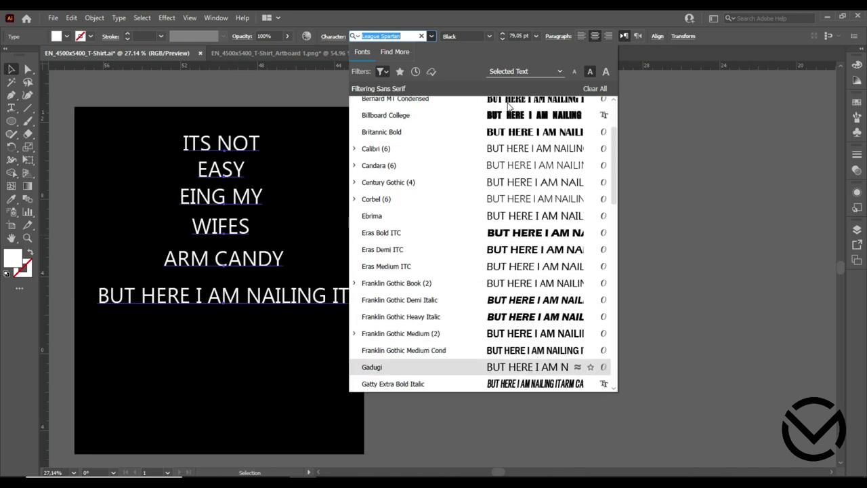
key("Down")
key("Down")
key("Up")
key("Down")
key("Down")
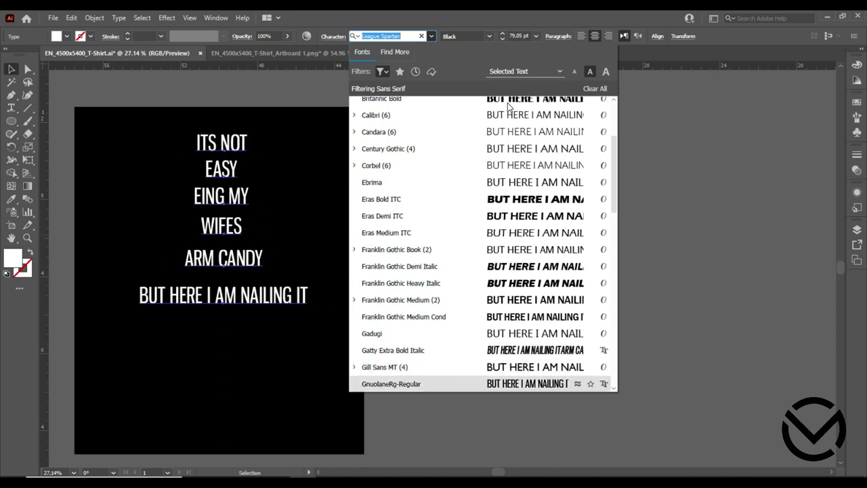
key("Up")
key("Down")
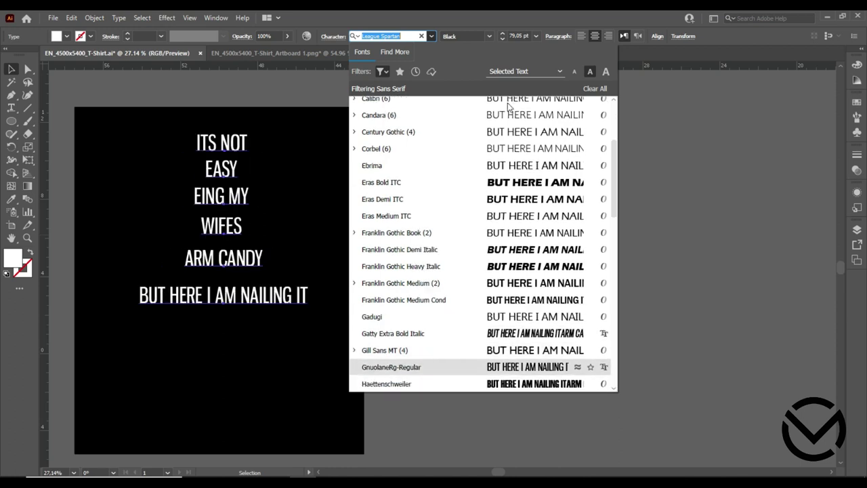
key("Down")
key("Down")
Preview further fonts past Jakob, then expand the Oswald family's weights.
key("Up")
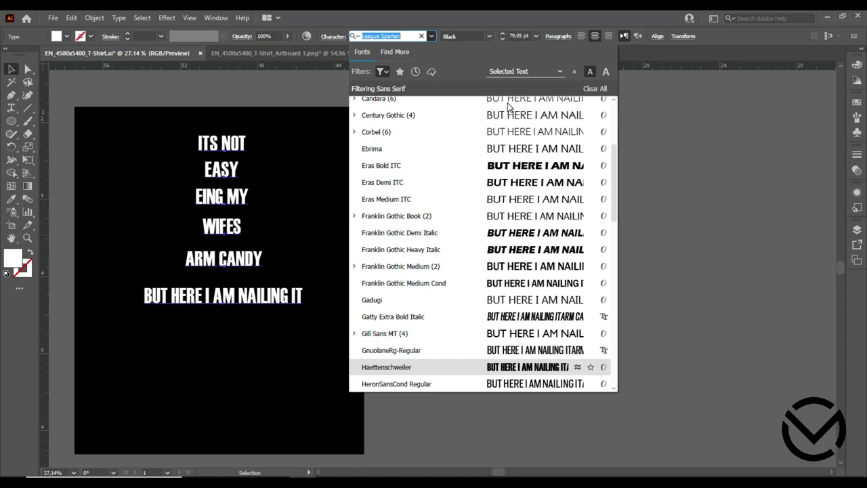
key("Down")
key("Down")
key("Down")
key("Down")
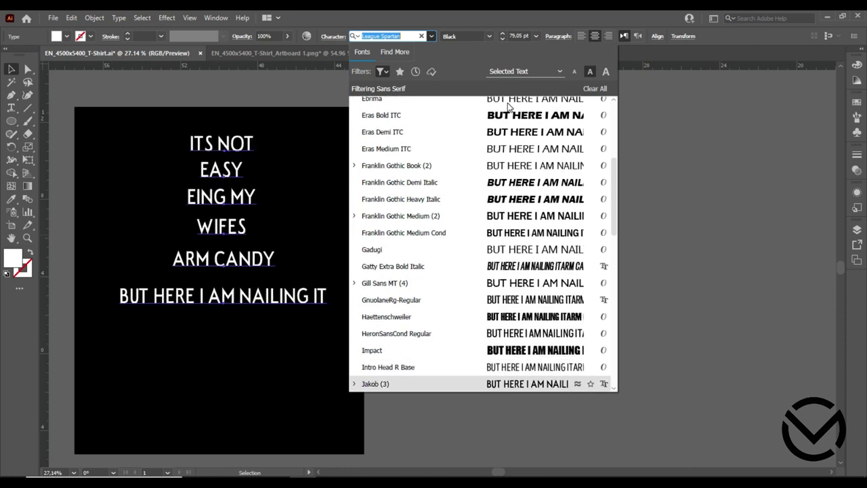
key("Up")
key("Up")
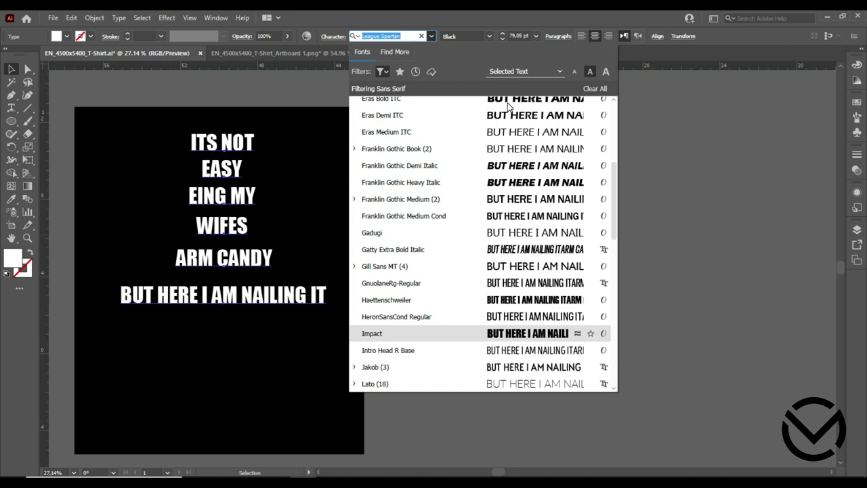
key("Down")
key("Down")
key("Down")
key("Down")
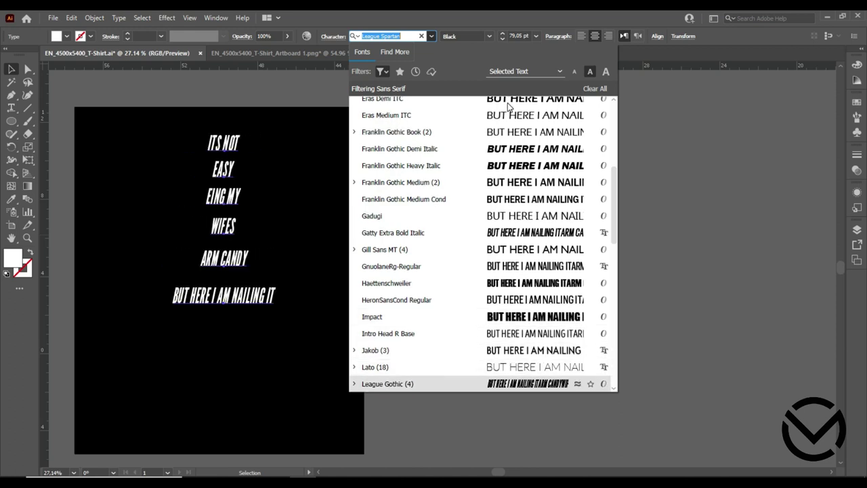
key("Down")
key("Down")
key("Down")
key("Down")
key("Down")
key("Down")
key("Down")
key("Down")
key("Down")
key("Down")
key("Down")
key("Down")
key("Down")
key("Down")
key("Down")
key("Down")
key("Down")
key("Down")
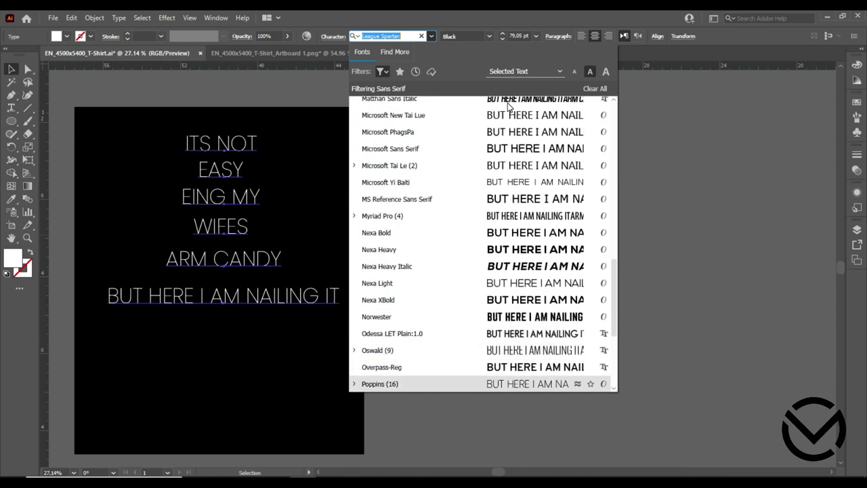
key("Up")
key("Up")
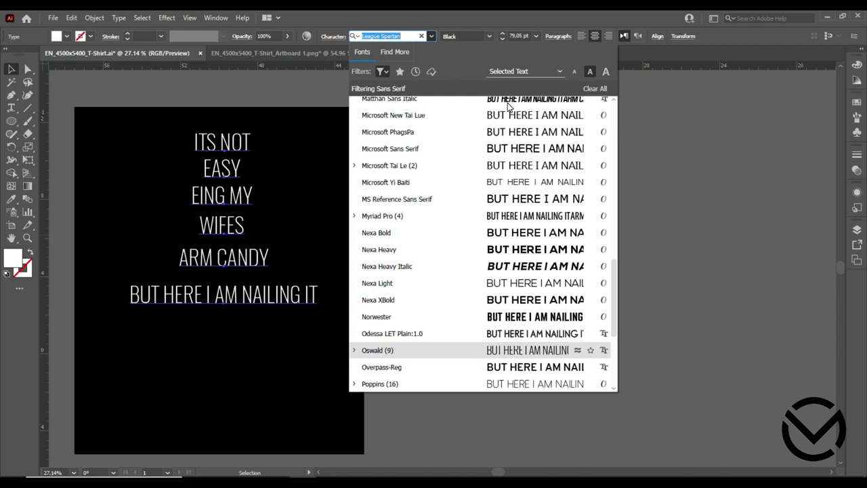
left_click(354, 351)
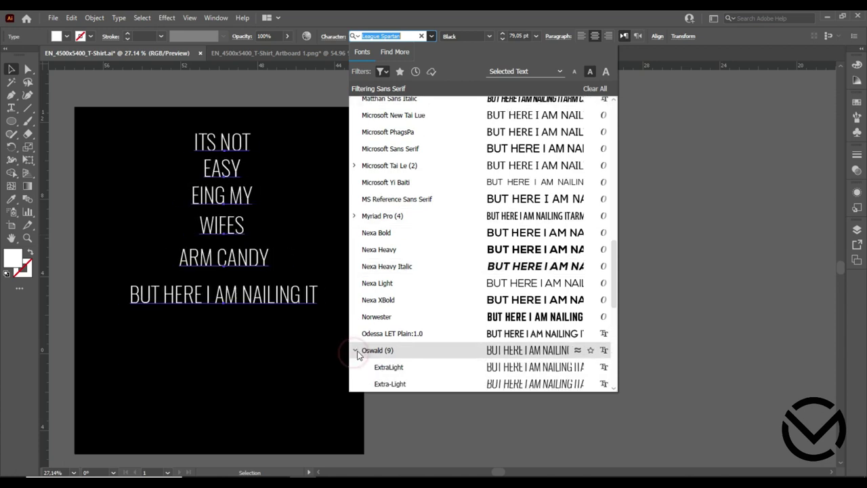
scroll(357, 355, "down", 2)
scroll(474, 368, "down", 2)
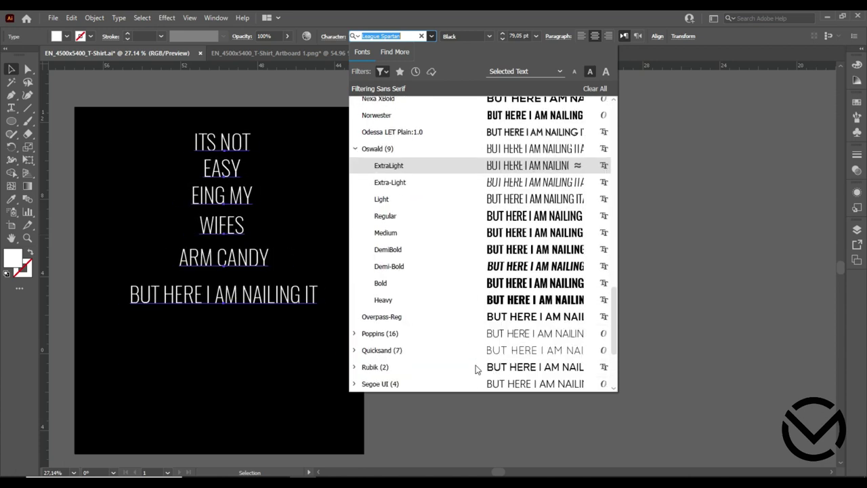
Apply Oswald Bold to the quote and scale the text block up.
left_click(405, 285)
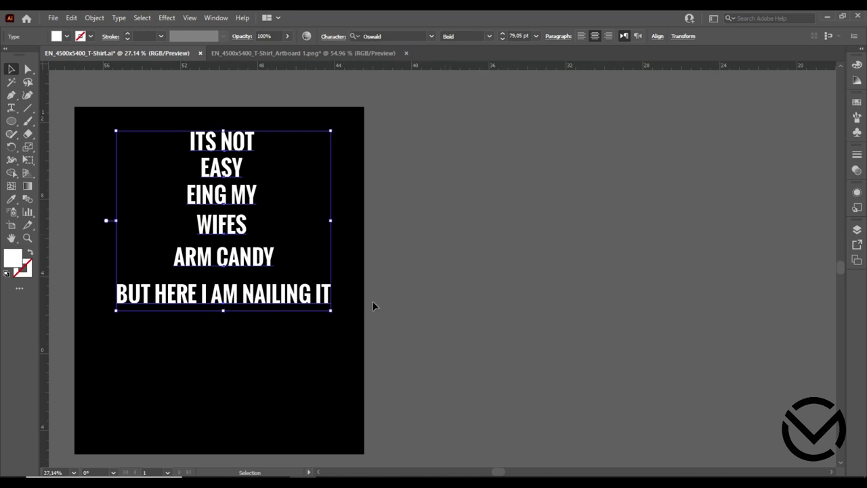
left_click_drag(331, 313, 366, 339)
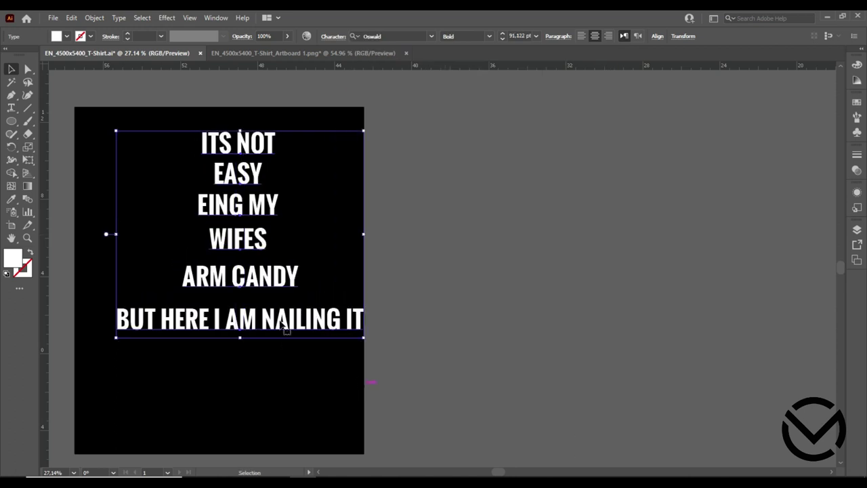
left_click(252, 385)
left_click(257, 145)
left_click(258, 174)
Switch the ITS NOT line to Impact, clearing the font filter to find it.
left_click(254, 145)
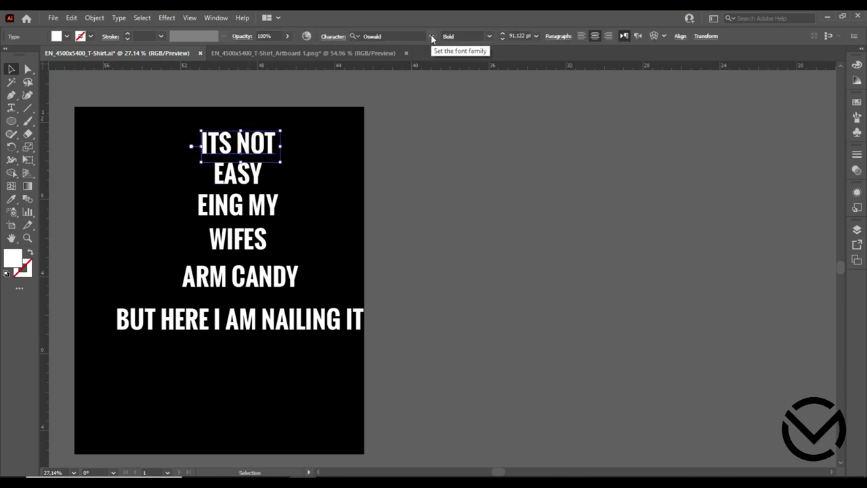
left_click(431, 36)
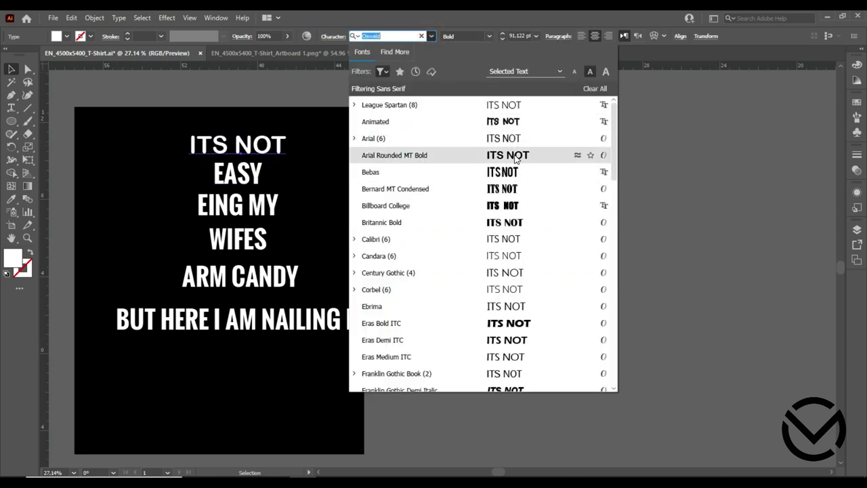
left_click(353, 105)
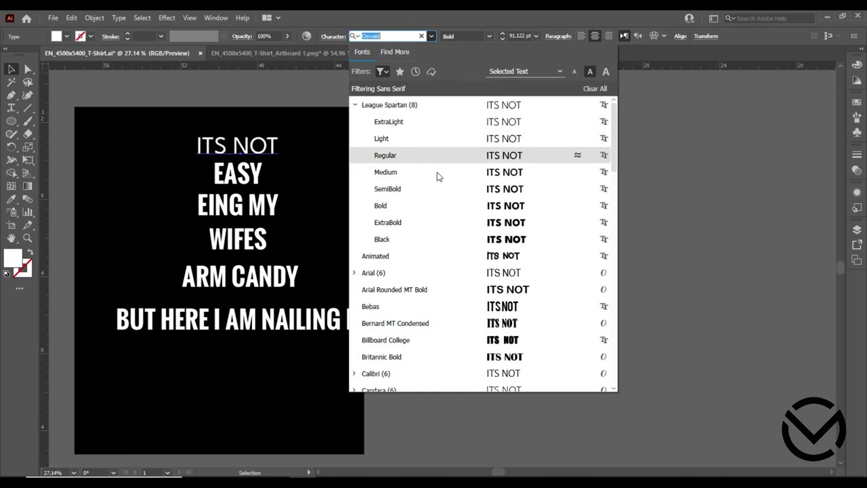
left_click(353, 105)
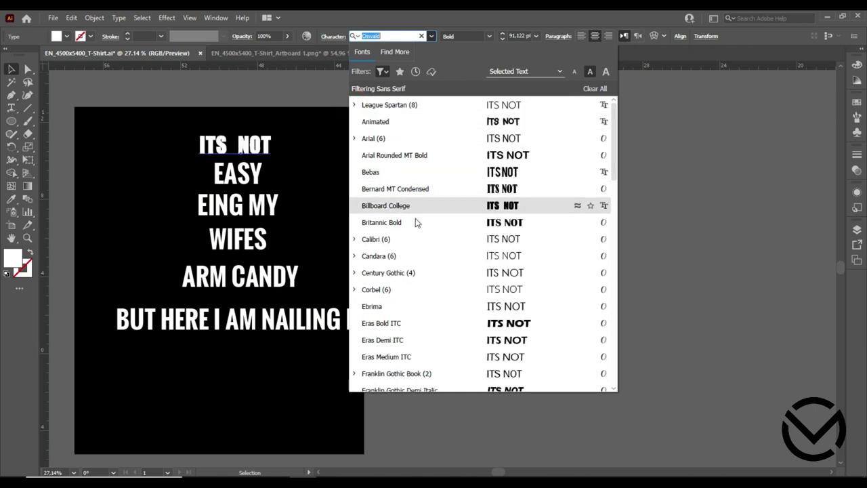
left_click(383, 71)
left_click(371, 91)
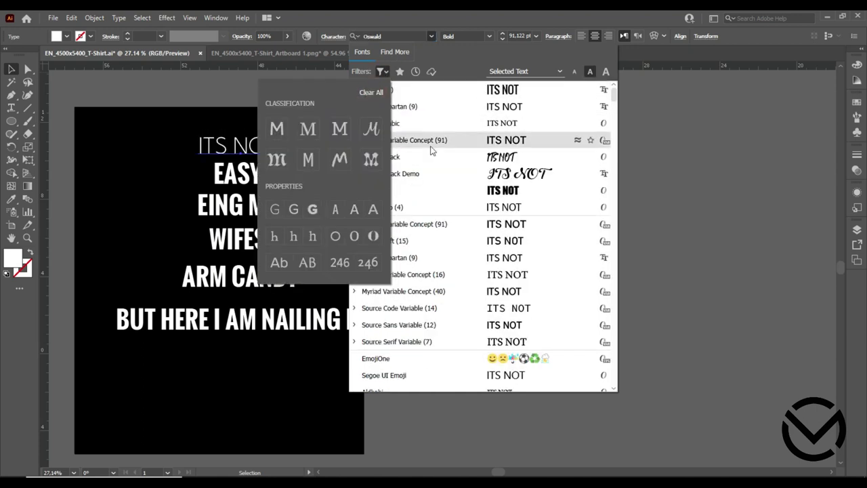
left_click(657, 176)
left_click(431, 35)
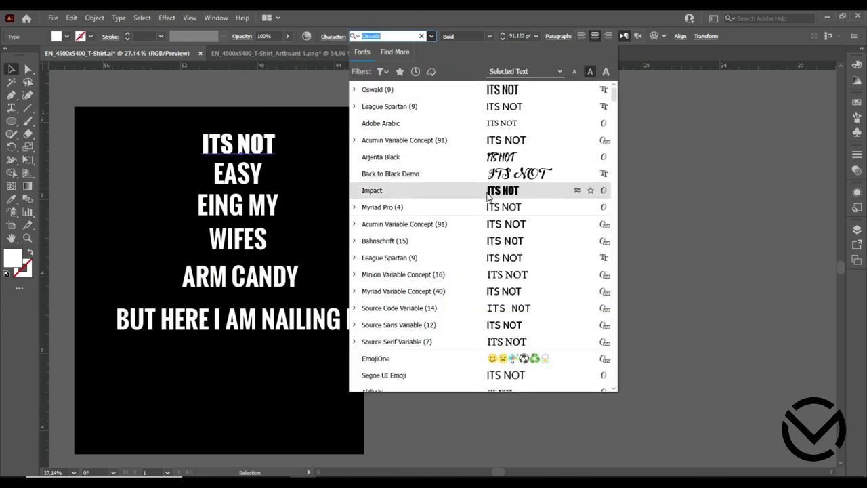
key("Escape")
left_click(333, 183)
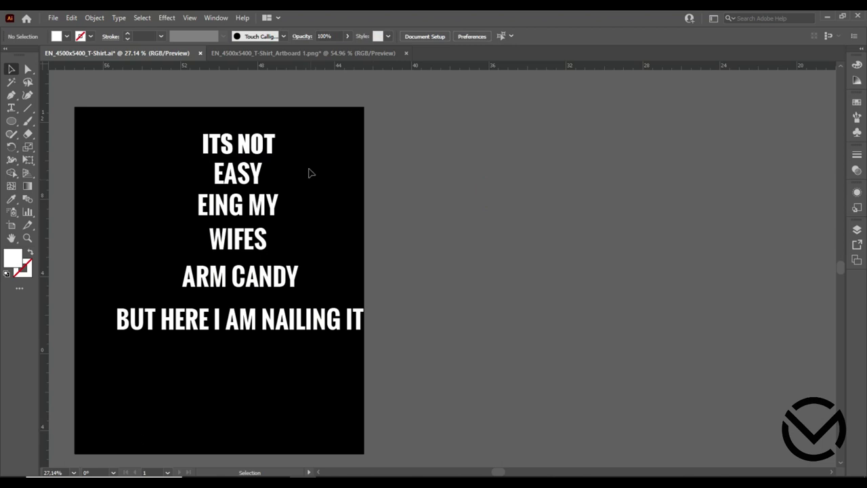
Copy the Impact style from ITS NOT onto the lines EASY through NAILING IT.
left_click_drag(265, 173, 106, 364)
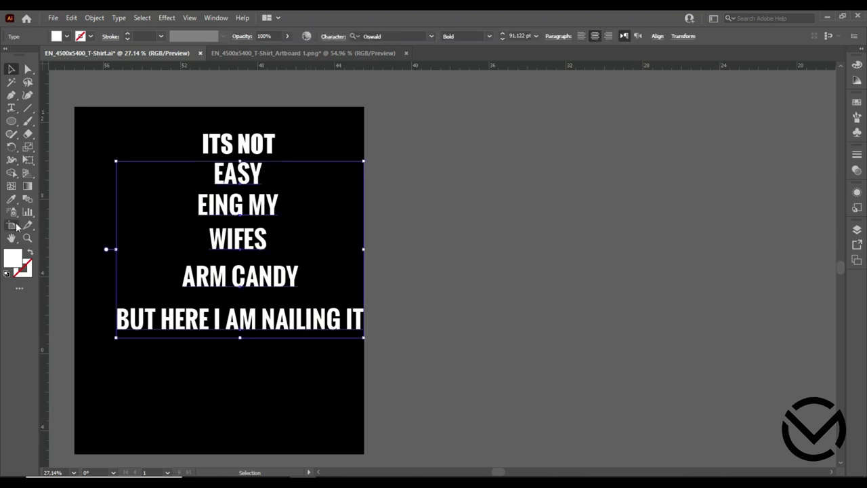
left_click(11, 198)
left_click(215, 142)
left_click(12, 70)
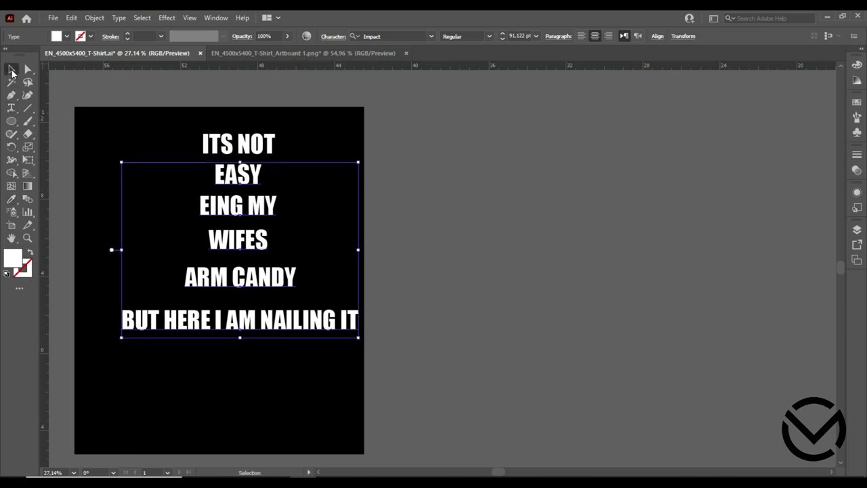
Widen the tracking of all six quote lines to 26.
left_click_drag(298, 135, 209, 367)
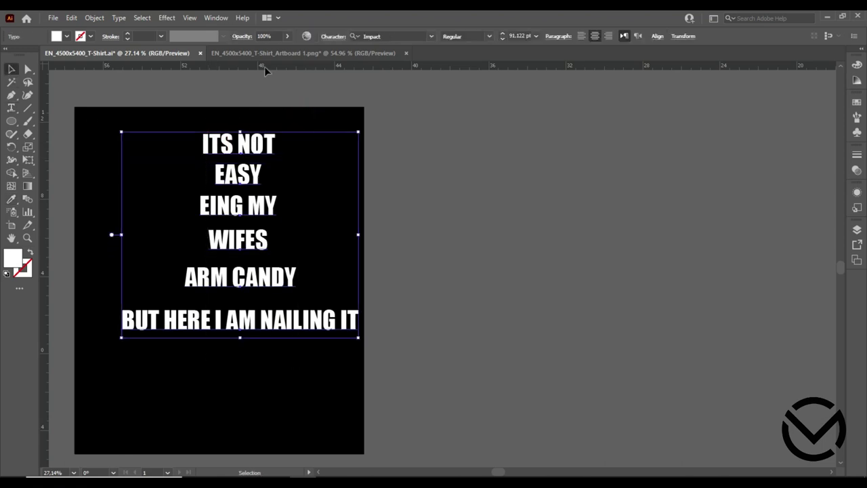
left_click(332, 37)
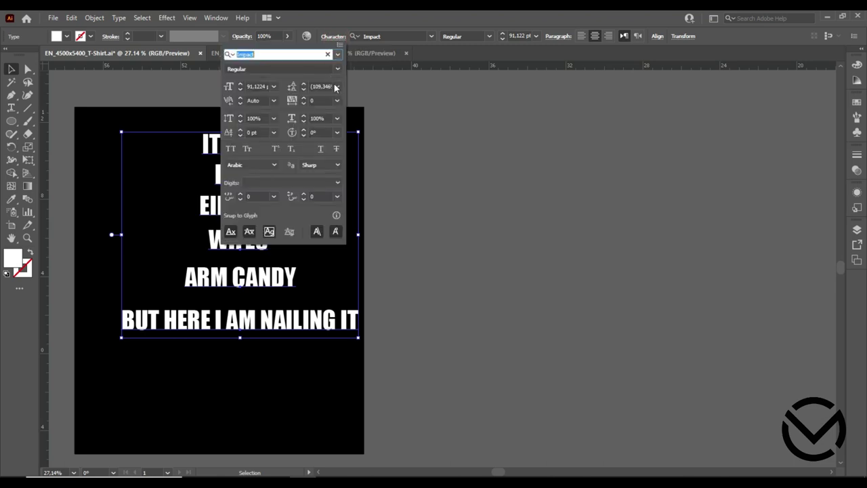
left_click(304, 96)
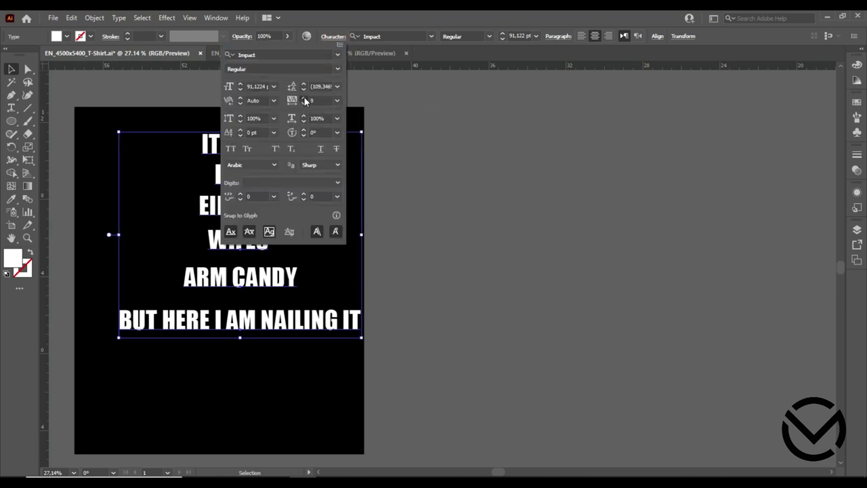
left_click(303, 97)
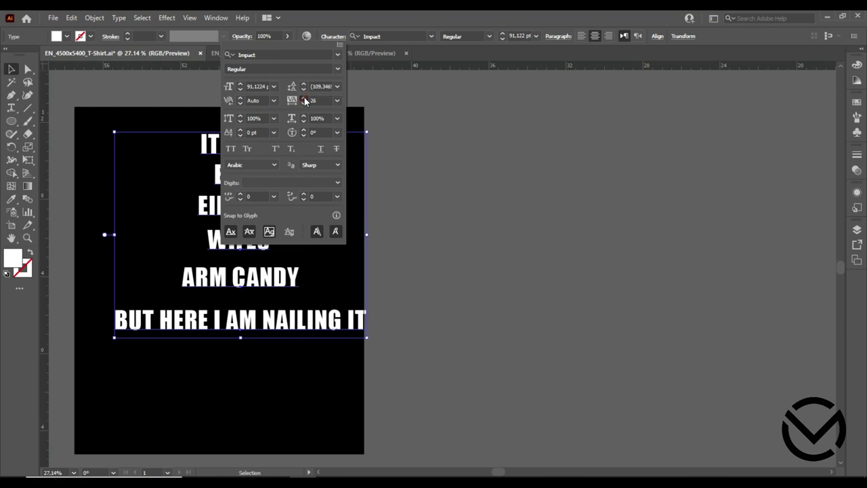
left_click(407, 159)
left_click(278, 108)
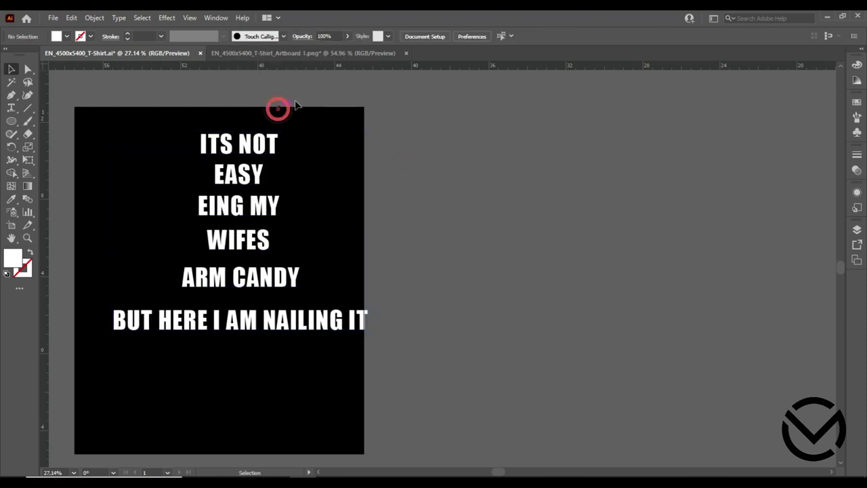
Centre the quote, move ITS NOT up and scale it to about 136 pt.
left_click_drag(285, 284, 264, 283)
left_click(332, 348)
left_click_drag(285, 341, 411, 326)
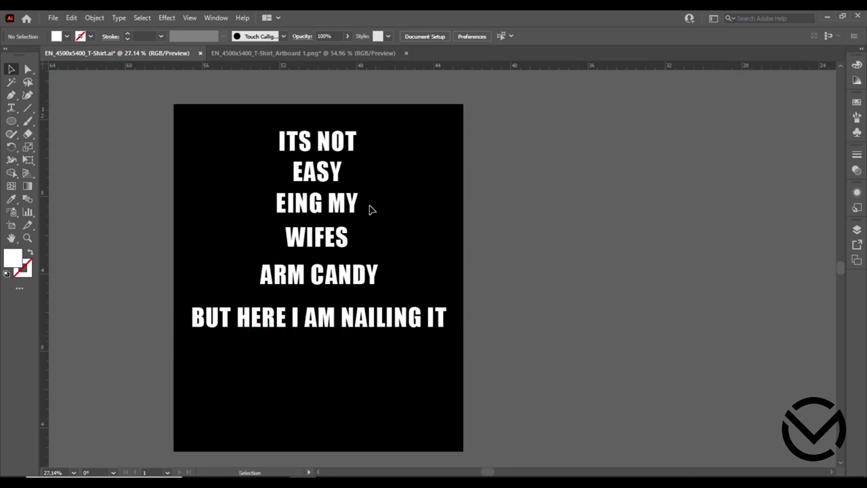
left_click_drag(324, 143, 324, 140)
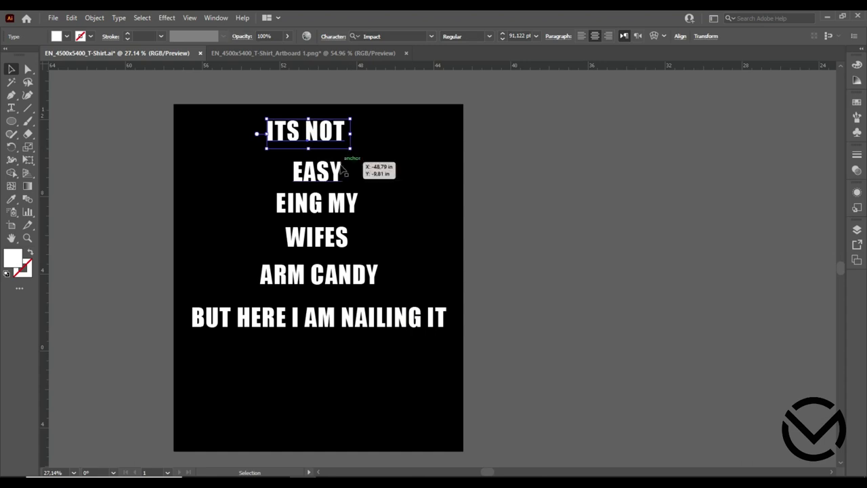
mouse_move(333, 350)
left_mouse_down()
mouse_move(310, 174)
mouse_move(311, 299)
left_mouse_up()
left_click(350, 147)
left_click_drag(352, 148, 388, 164)
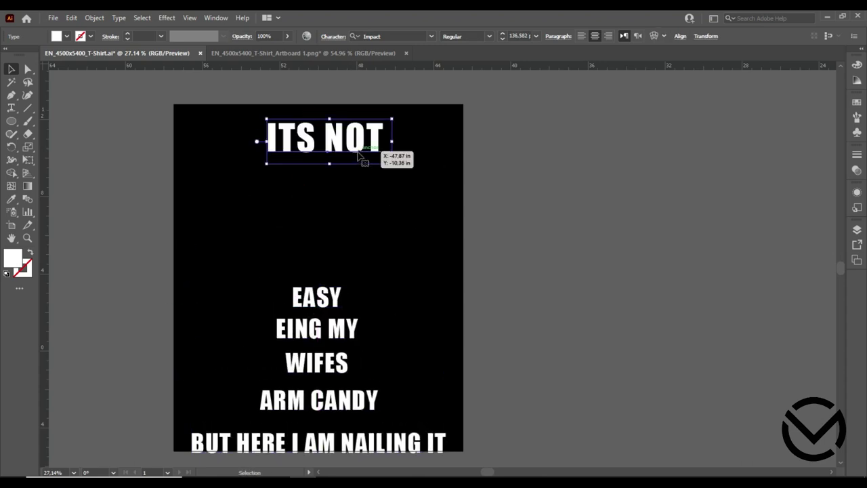
Enlarge EASY to about 210 pt beneath ITS NOT, then fix and enlarge BEING MY under it.
left_click_drag(328, 306, 298, 185)
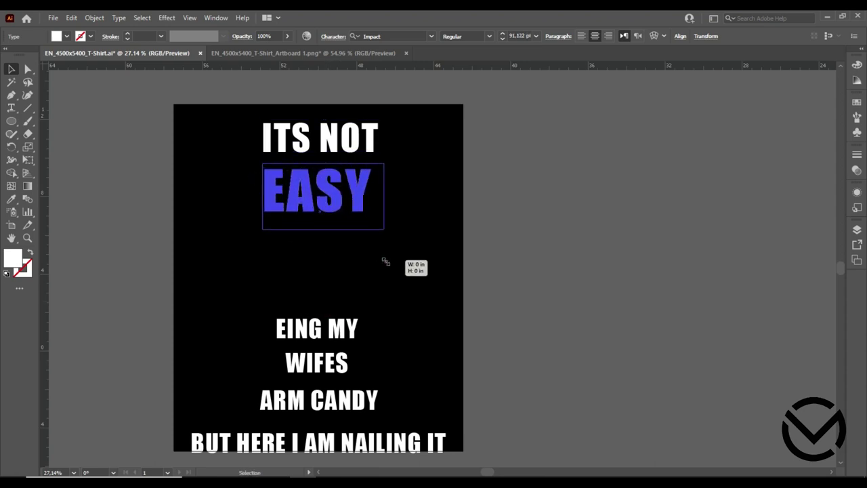
left_click_drag(319, 196, 389, 261)
left_click_drag(316, 332, 305, 236)
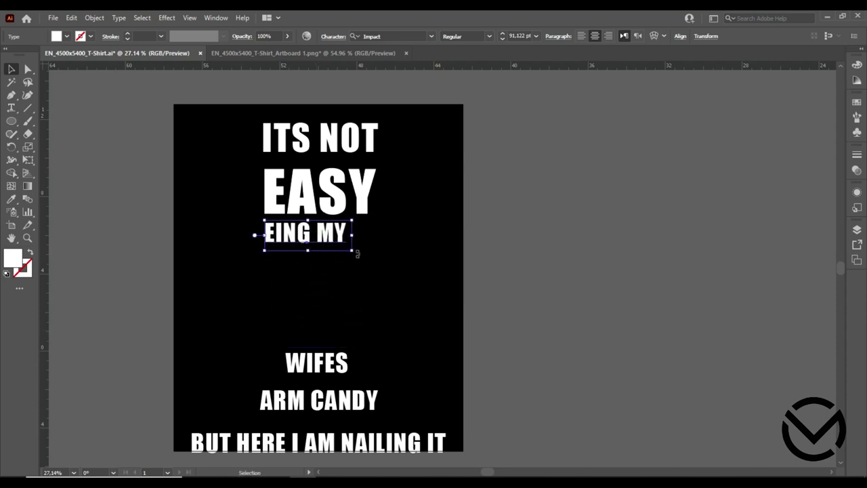
double_click(268, 234)
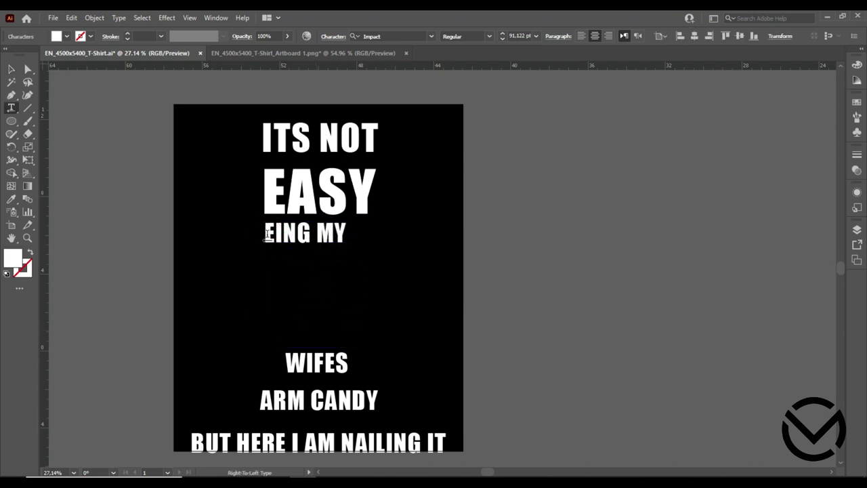
type("B")
left_click(10, 70)
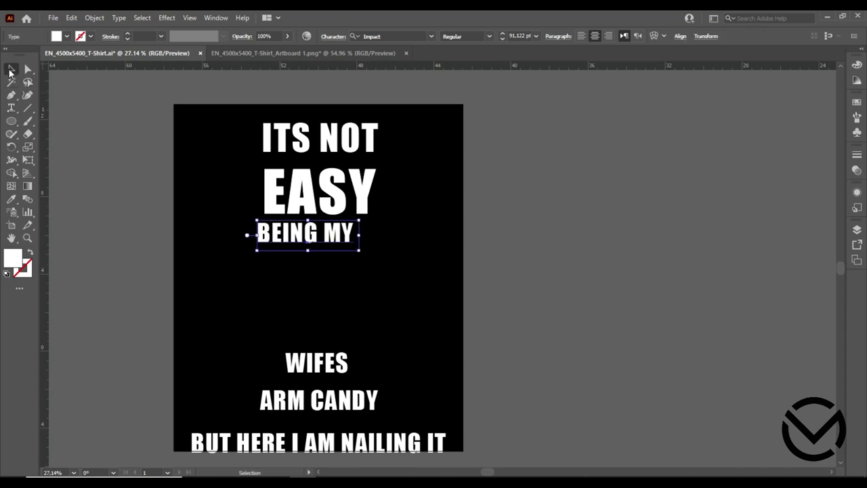
left_click_drag(354, 246, 378, 292)
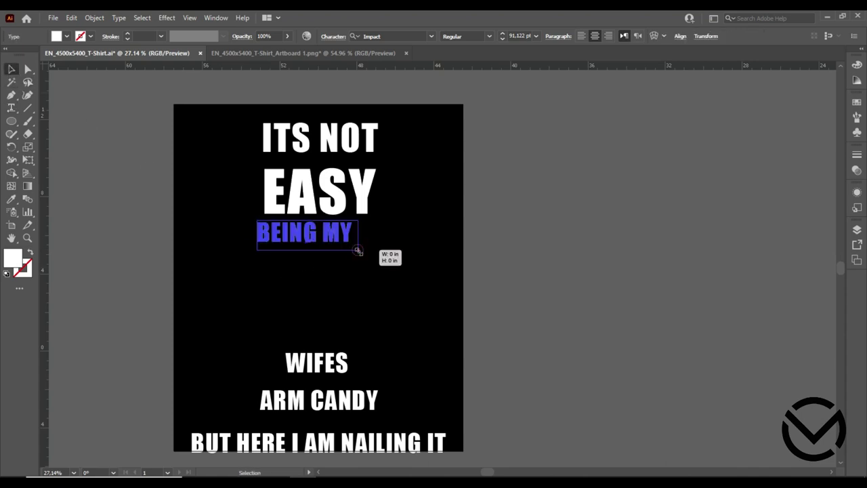
Stack WIFES and a resized ARM CANDY directly beneath BEING MY.
left_click(378, 301)
mouse_move(338, 362)
left_mouse_down()
mouse_move(330, 296)
mouse_move(312, 275)
mouse_move(381, 360)
left_mouse_up()
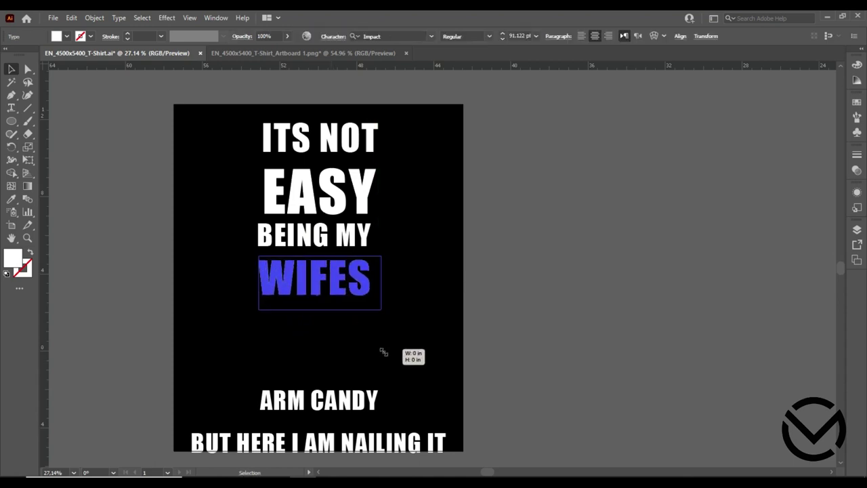
left_click_drag(335, 400, 339, 318)
left_click_drag(384, 347, 374, 334)
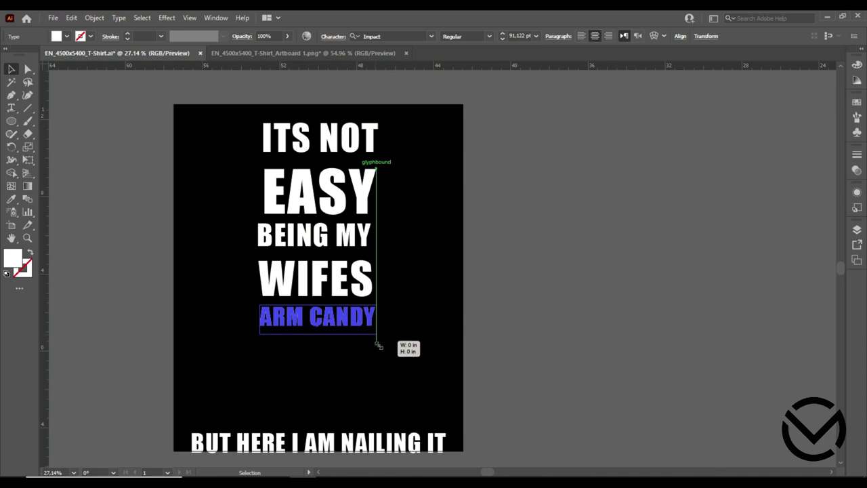
mouse_move(376, 335)
left_mouse_down()
mouse_move(371, 344)
mouse_move(253, 120)
left_mouse_up()
left_click(375, 366)
Tighten line spacing by moving EASY, BEING MY, WIFES, ARM CANDY and the last line upward.
left_click(417, 142)
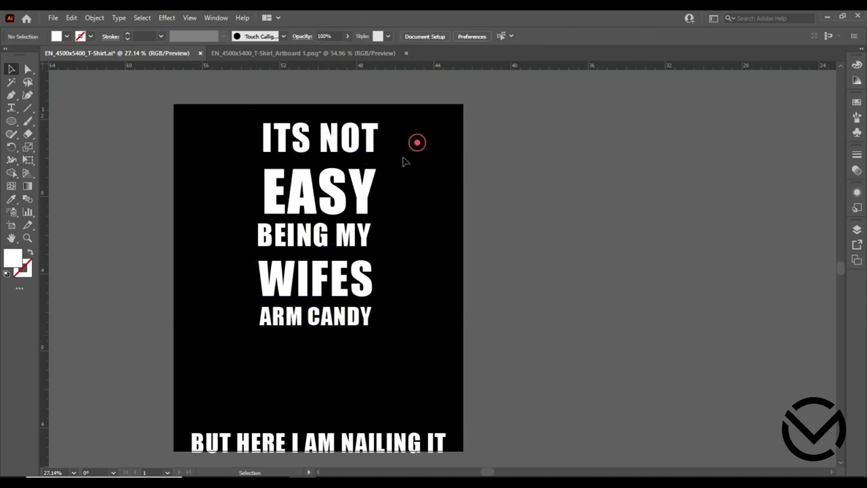
left_click_drag(365, 183, 366, 178)
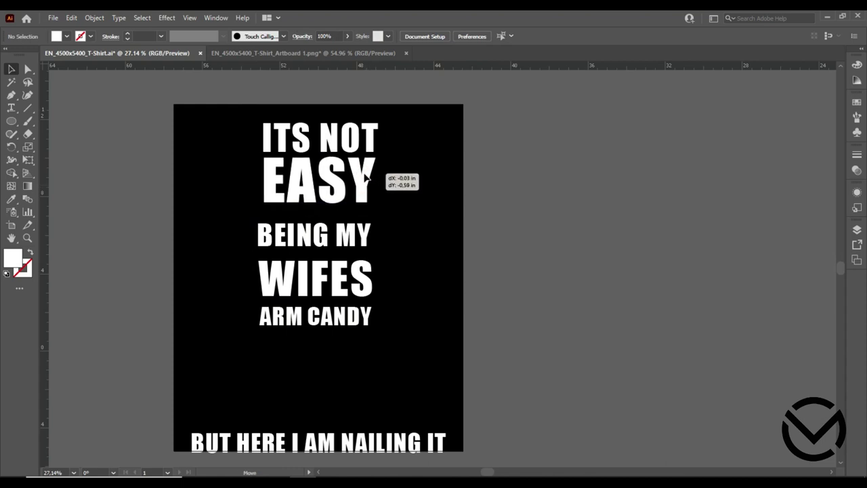
left_click_drag(354, 243, 362, 226)
left_click_drag(343, 289, 352, 264)
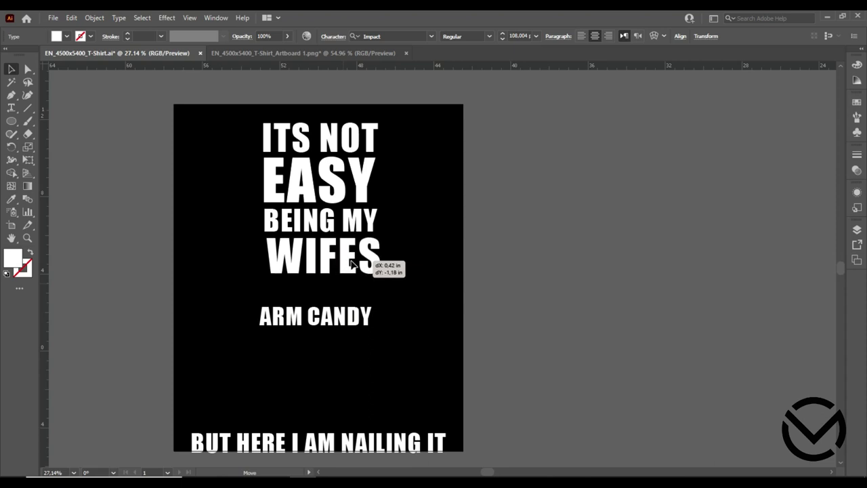
left_click_drag(336, 317, 343, 296)
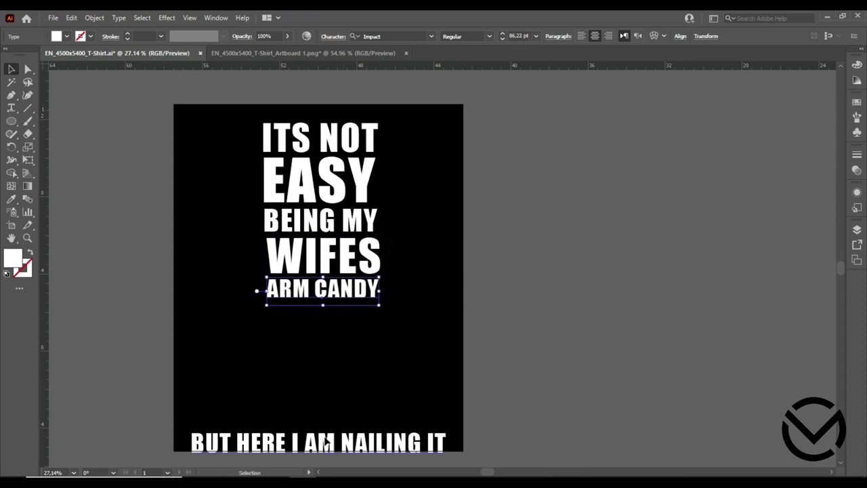
left_click_drag(325, 441, 333, 386)
Shift the upper quote lines left and place the bottom line below ARM CANDY.
mouse_move(247, 118)
left_mouse_down()
mouse_move(376, 163)
mouse_move(396, 319)
mouse_move(463, 407)
left_mouse_up()
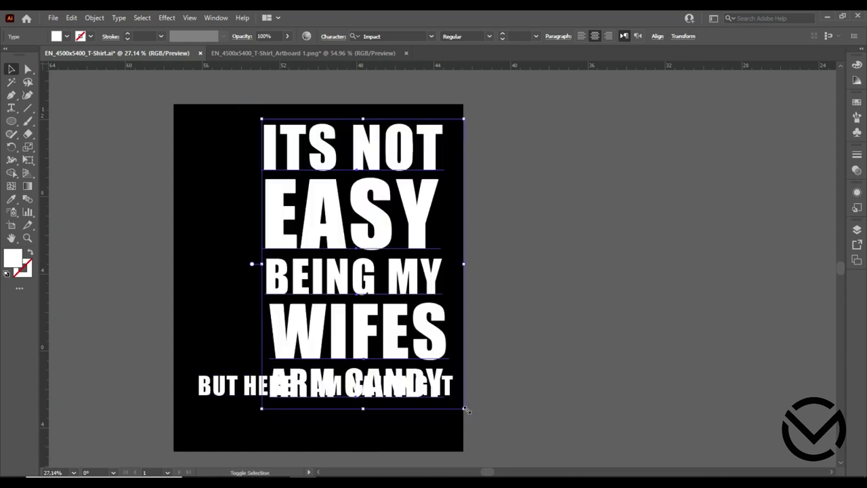
scroll(513, 336, "down", 2)
left_click_drag(217, 354, 222, 427)
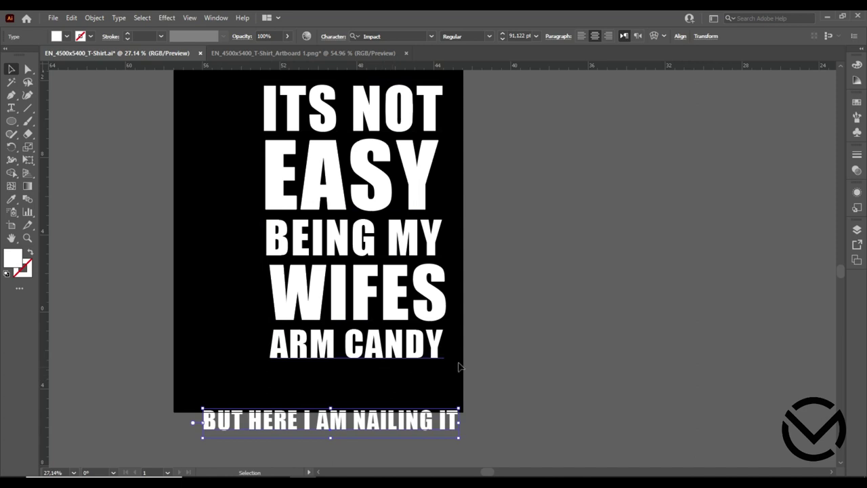
left_click(286, 122)
left_click_drag(285, 122, 235, 126)
scroll(338, 174, "up", 1)
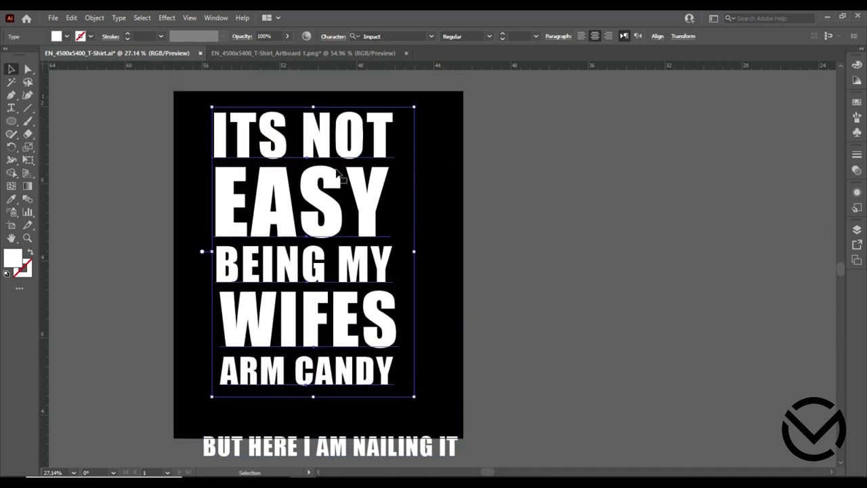
Bring the BUT HERE I AM NAILING IT line onto the artboard and narrow it.
left_click(493, 373)
left_click_drag(380, 460, 377, 427)
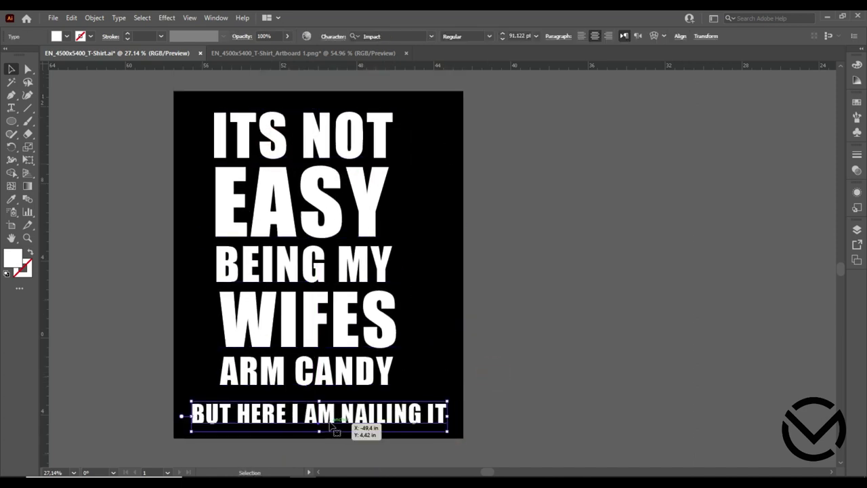
left_click_drag(444, 428, 444, 425)
left_click_drag(189, 424, 192, 424)
left_click(435, 346)
Nudge the bottom line up closer to ARM CANDY.
left_click(421, 105)
left_click(423, 239)
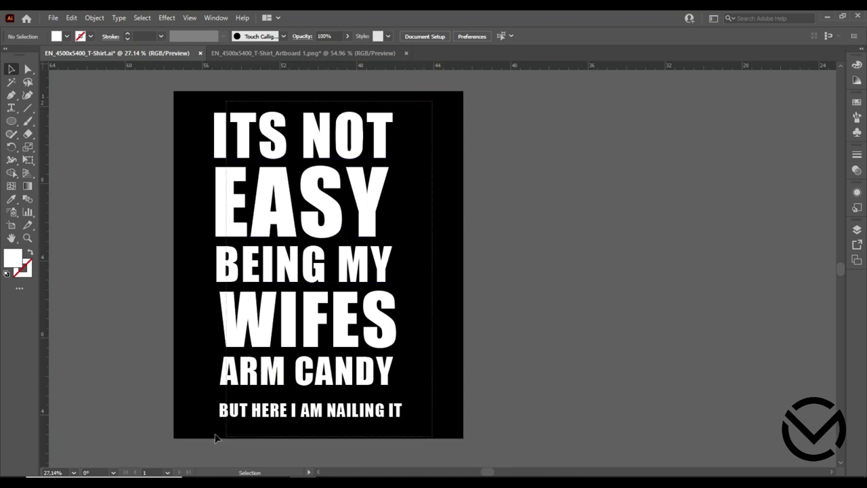
left_click_drag(435, 105, 203, 437)
left_click(441, 372)
left_click_drag(368, 416, 368, 408)
Scale the whole six-line quote up from a corner to fill the artboard, centred.
left_click_drag(420, 108, 262, 422)
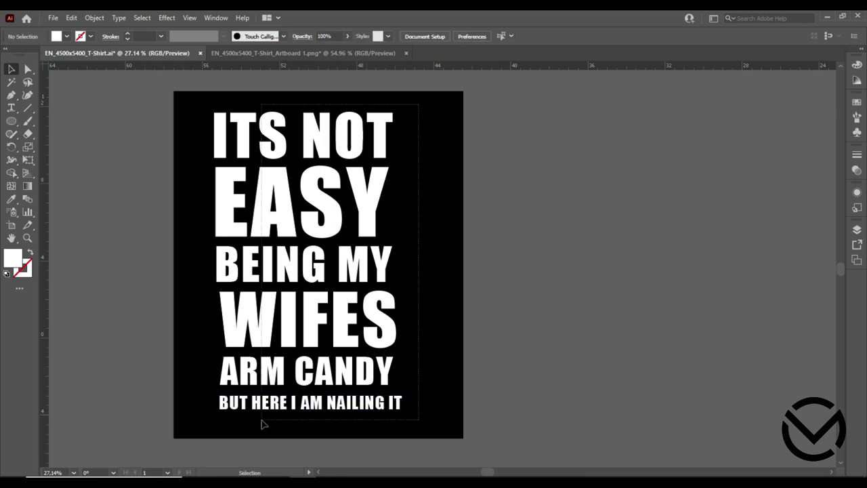
left_click_drag(414, 108, 434, 93)
mouse_move(384, 207)
left_mouse_down()
mouse_move(382, 223)
mouse_move(362, 201)
left_mouse_up()
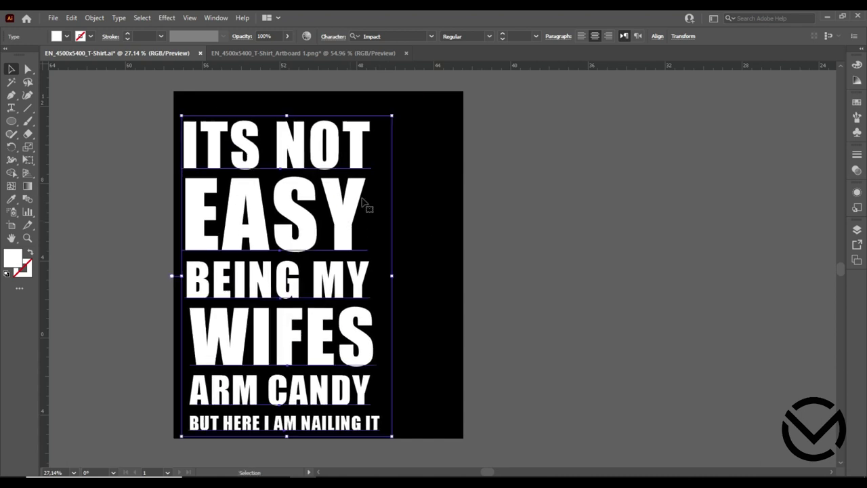
left_click_drag(391, 117, 408, 90)
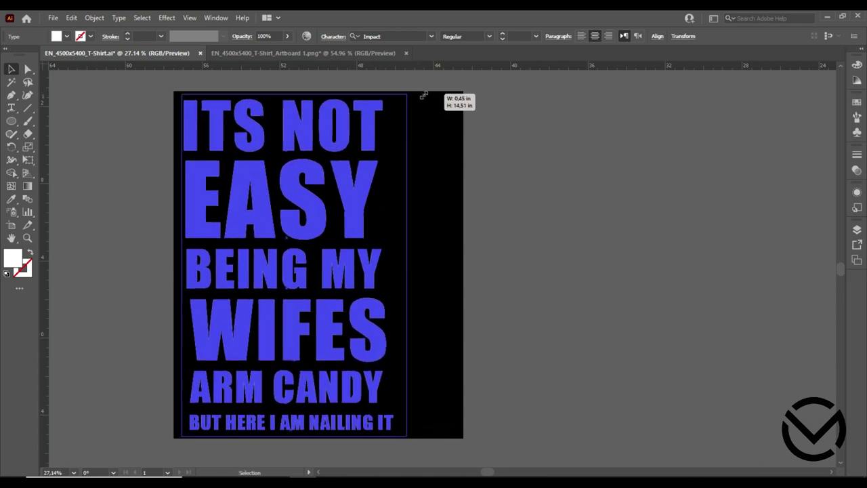
left_click_drag(367, 195, 398, 193)
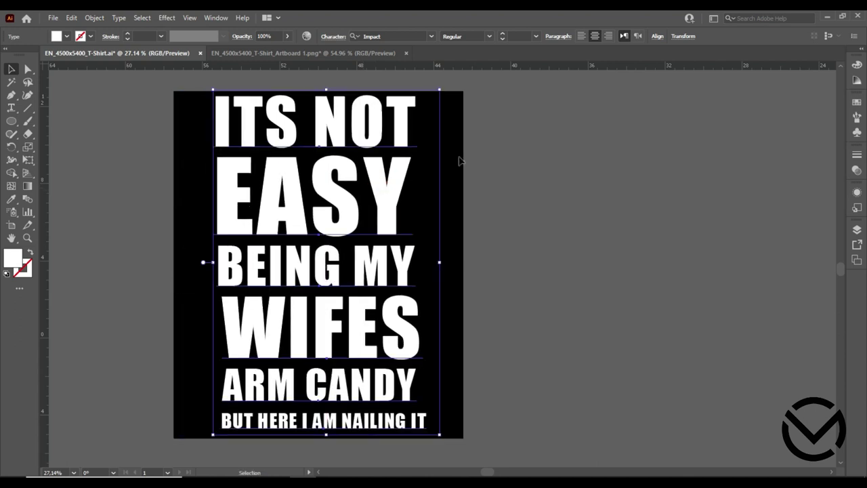
Apply Horizontal Align Center to all the quote lines.
left_click(655, 36)
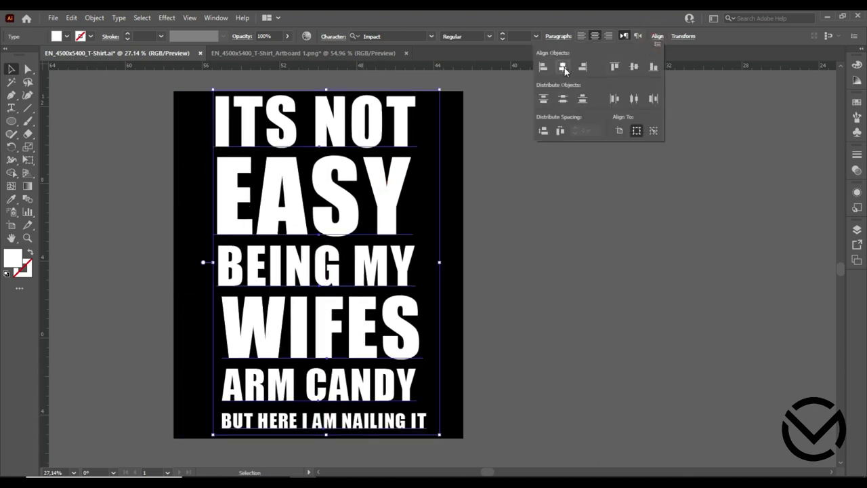
left_click(562, 66)
left_click(495, 218)
left_click(503, 167)
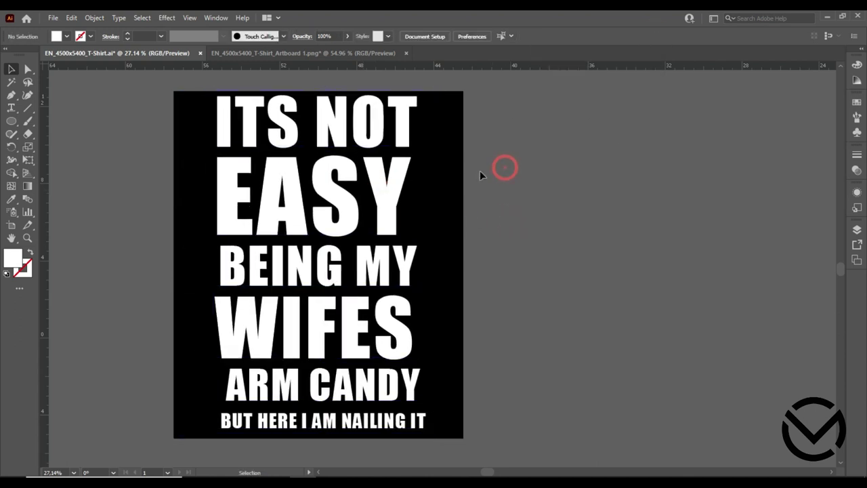
Select the EASY line on its own.
left_click(399, 199)
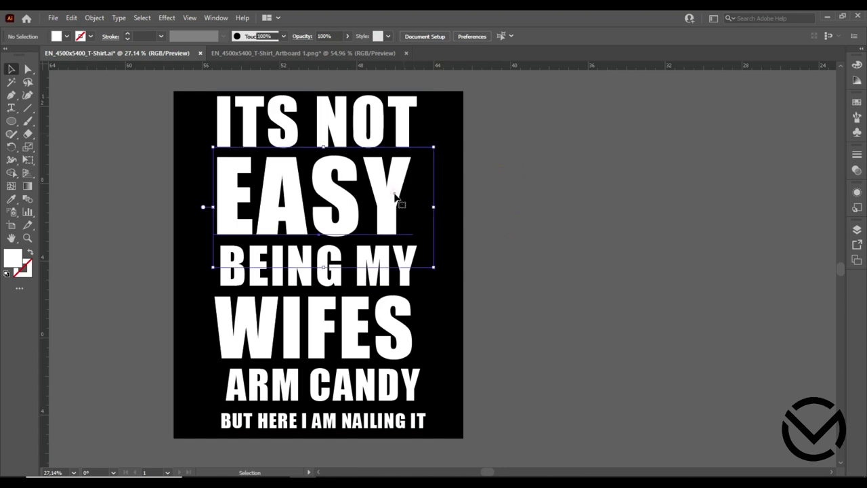
left_click(353, 334, "shift")
left_click(503, 261)
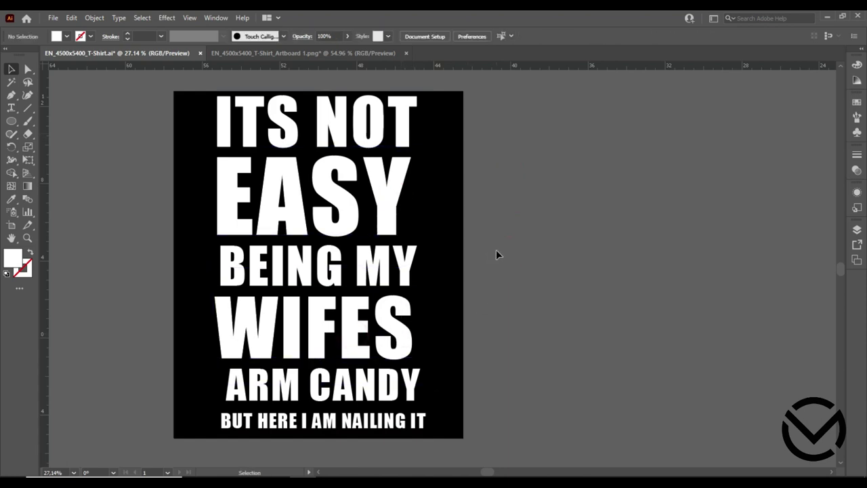
left_click(400, 203)
left_click(490, 197)
left_click(393, 199)
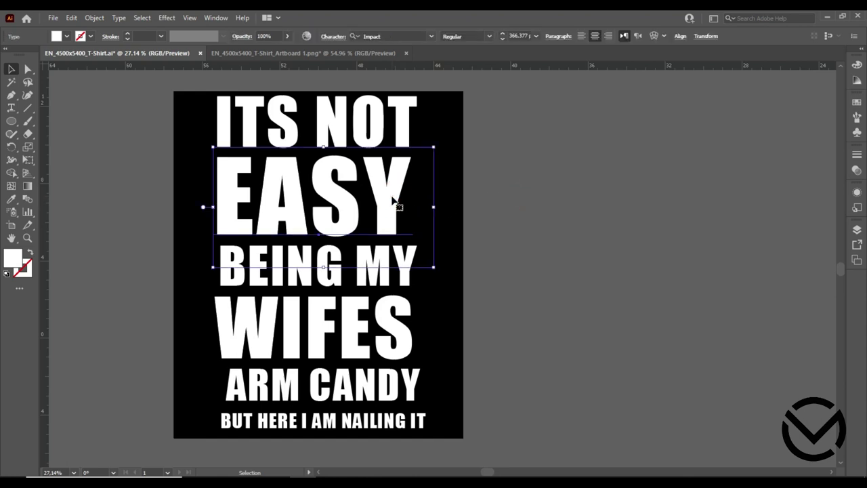
Alt-drag copies of EASY and WIFES onto the pasteboard right of the artboard, WIFES below EASY.
left_click_drag(399, 205, 698, 196)
left_click(671, 282)
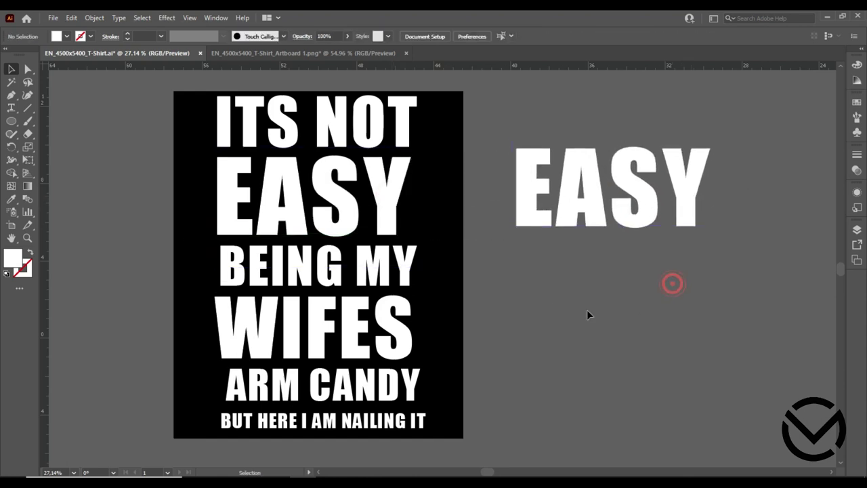
left_click(321, 336)
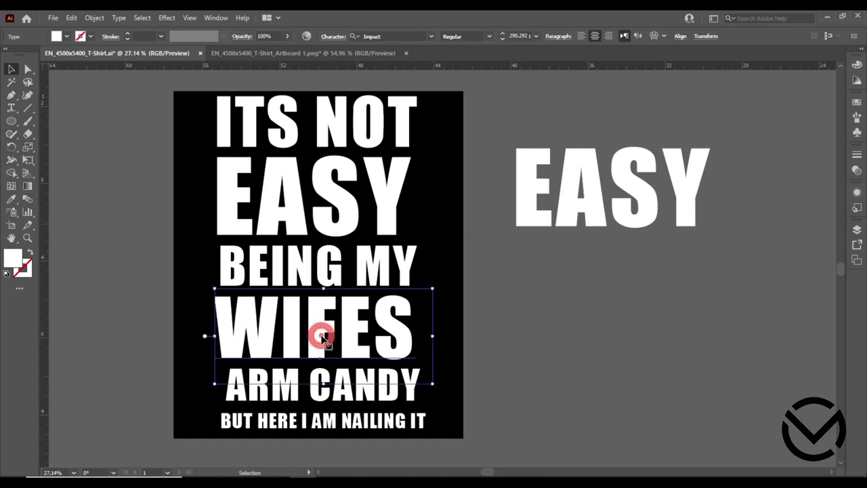
left_click_drag(321, 335, 618, 342)
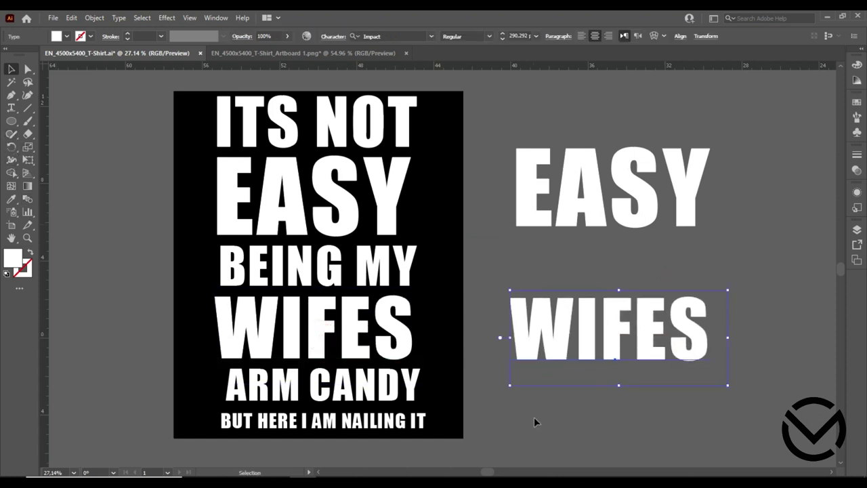
scroll(534, 416, "right", 3)
left_click(435, 386)
Draw a rounded rectangle over the EASY copy and fill it black from Swatches.
left_click_drag(11, 121, 45, 135)
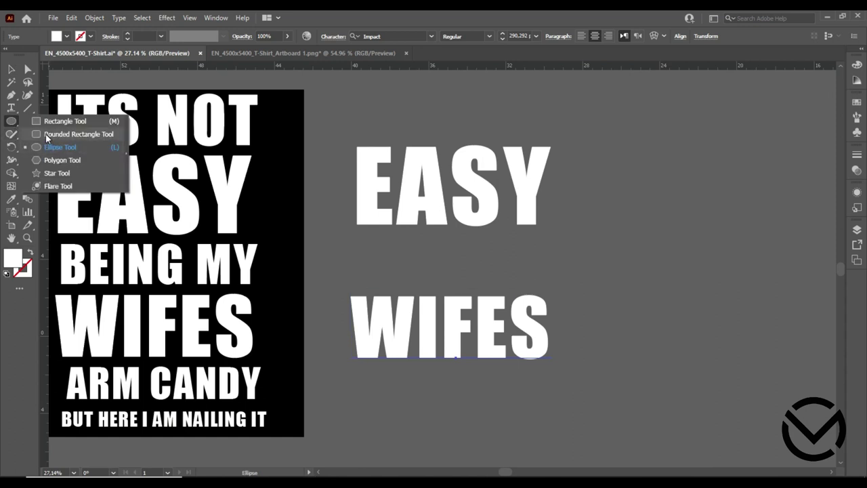
left_click(46, 133)
left_click_drag(334, 136, 570, 243)
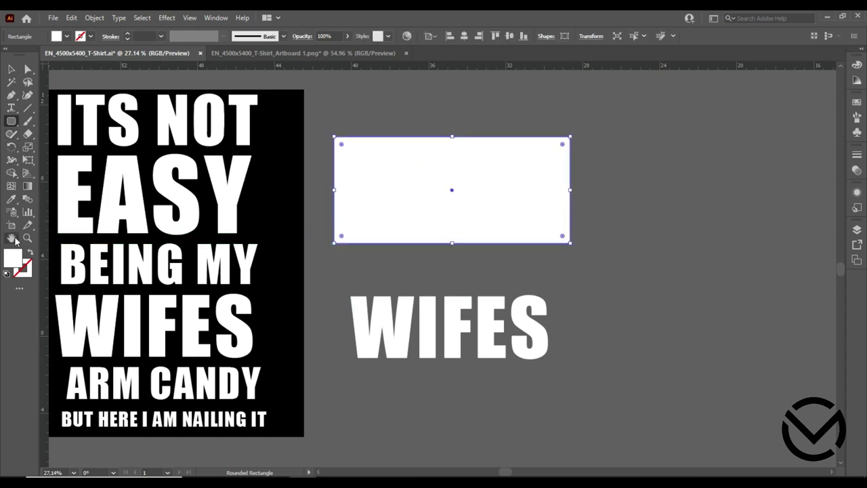
left_click(856, 102)
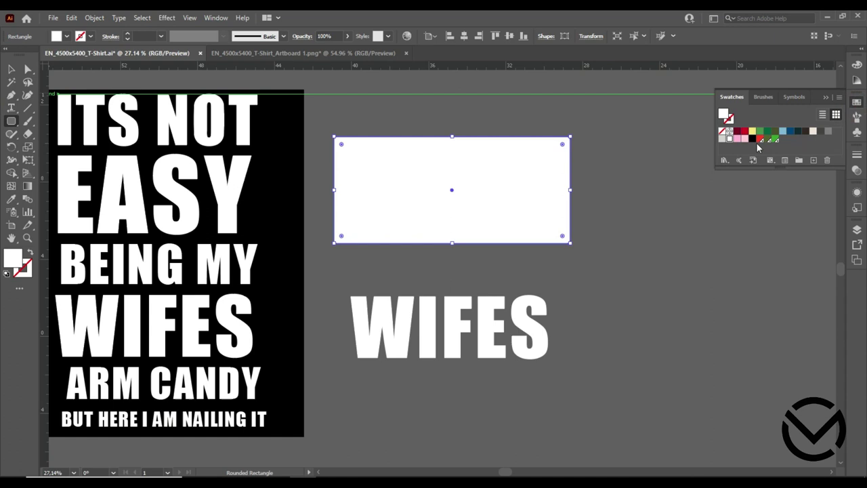
left_click(751, 139)
Shift the black rectangle behind EASY and bring EASY to front via Arrange.
left_click(10, 70)
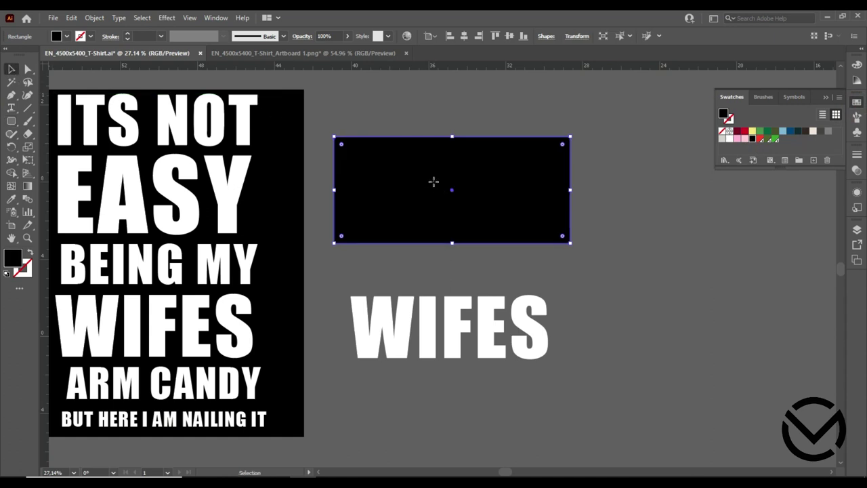
left_click_drag(433, 182, 481, 181)
right_click(363, 176)
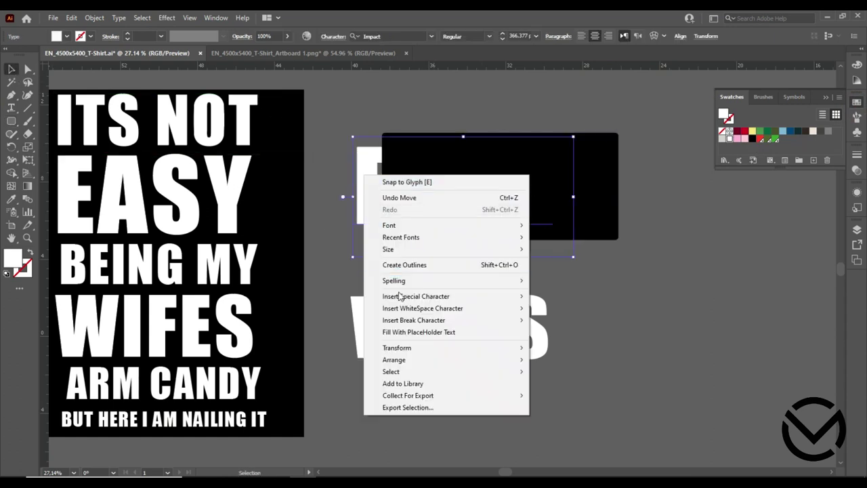
left_click(556, 359)
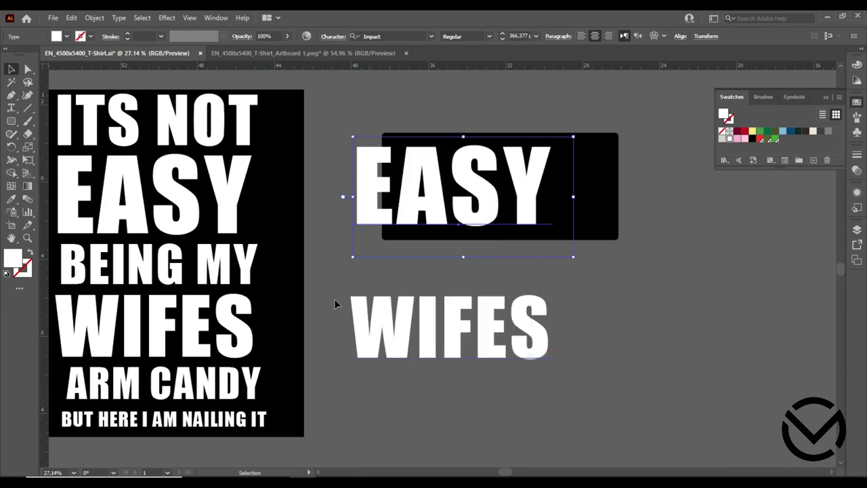
left_click(326, 224)
Move EASY into the black box and scale it up to fill the box.
left_click_drag(373, 209, 427, 207)
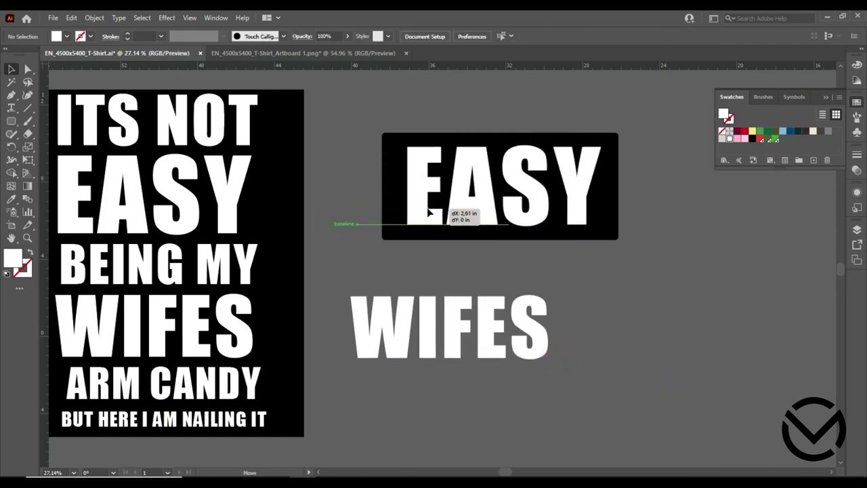
left_click_drag(428, 212, 429, 211)
left_click(609, 283)
left_click(411, 157)
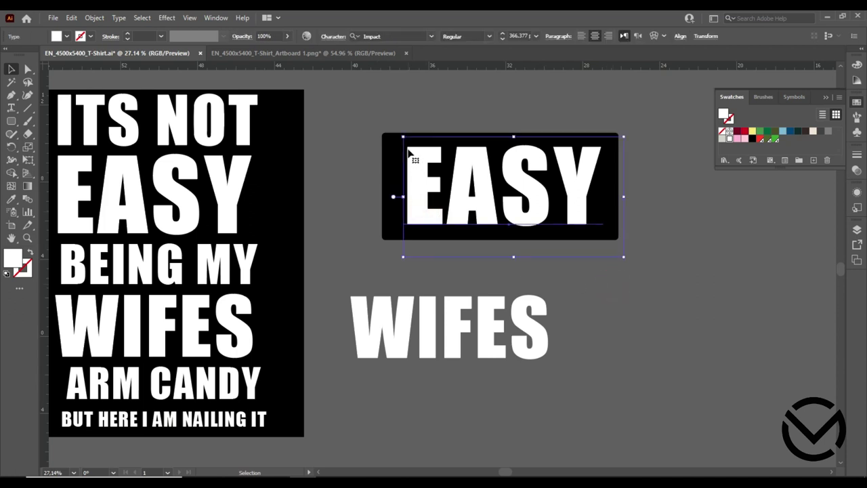
left_click(403, 137, "shift")
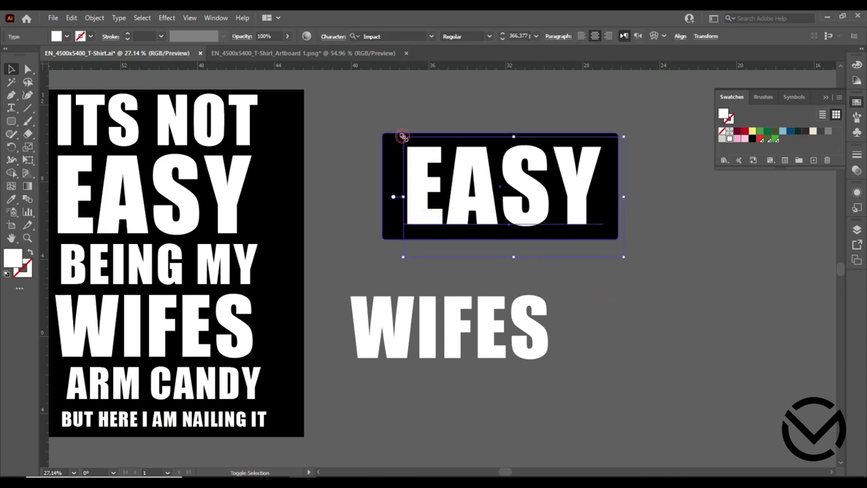
left_click_drag(403, 137, 386, 127)
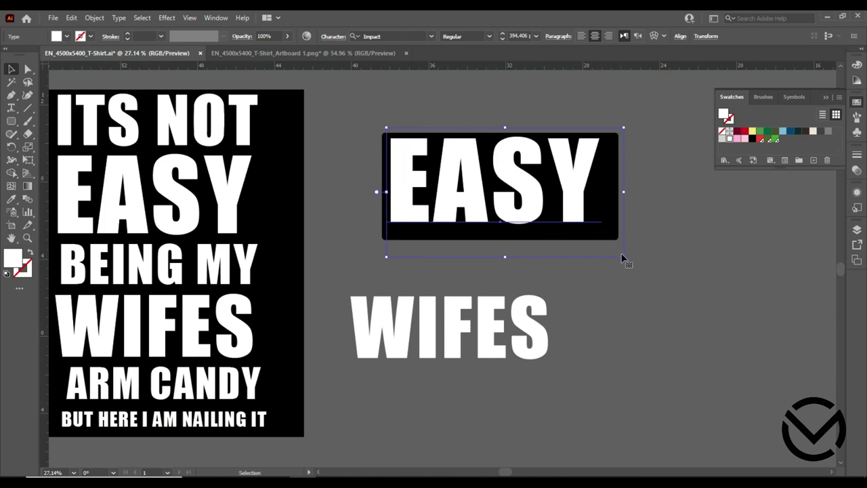
mouse_move(623, 257)
left_mouse_down()
mouse_move(648, 266)
mouse_move(640, 266)
left_mouse_up()
Nudge the EASY text slightly downward within its badge.
left_click(577, 285)
left_click(516, 245)
left_click(566, 275)
left_click(500, 135)
left_click(695, 257)
left_click(536, 189)
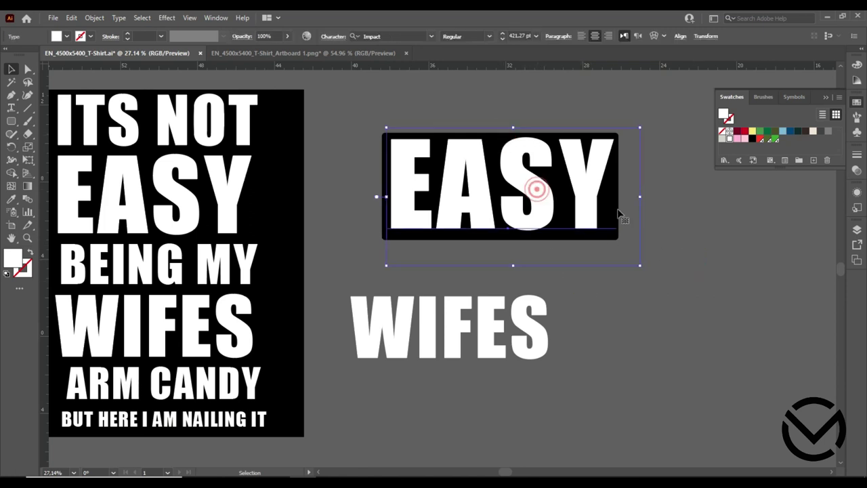
key("Down")
key("Down")
key("Down")
key("Down")
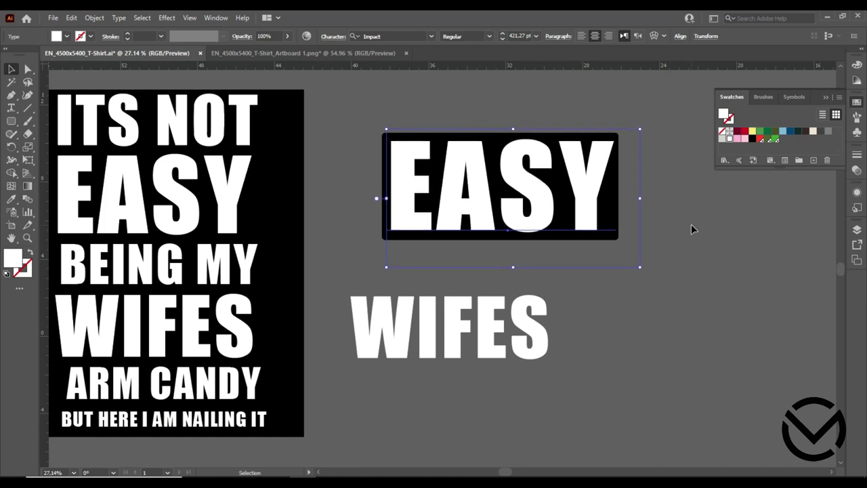
Convert the EASY text to outlines with Object > Expand.
left_click(690, 228)
left_click(547, 197)
left_click(94, 18)
key("Escape")
left_click(95, 18)
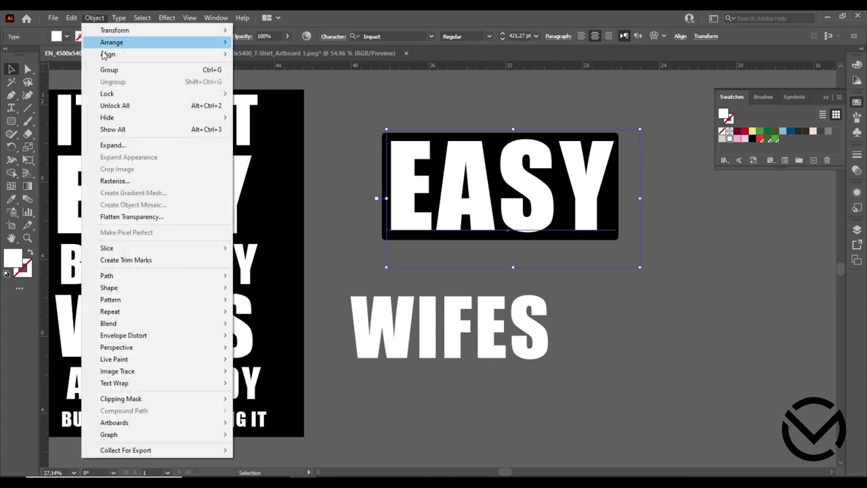
left_click(113, 145)
left_click(407, 308)
left_click(705, 236)
Centre the EASY lettering horizontally and vertically on its black badge, then select the badge.
left_click(533, 217)
left_click(650, 210)
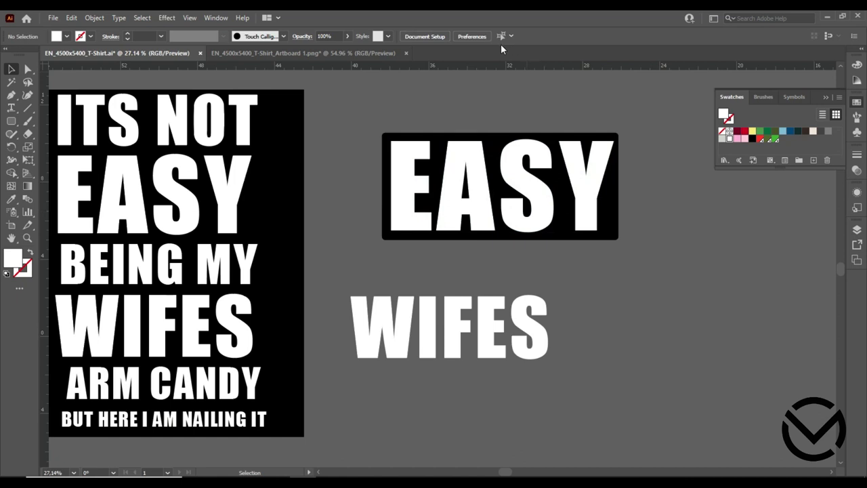
left_click(487, 145)
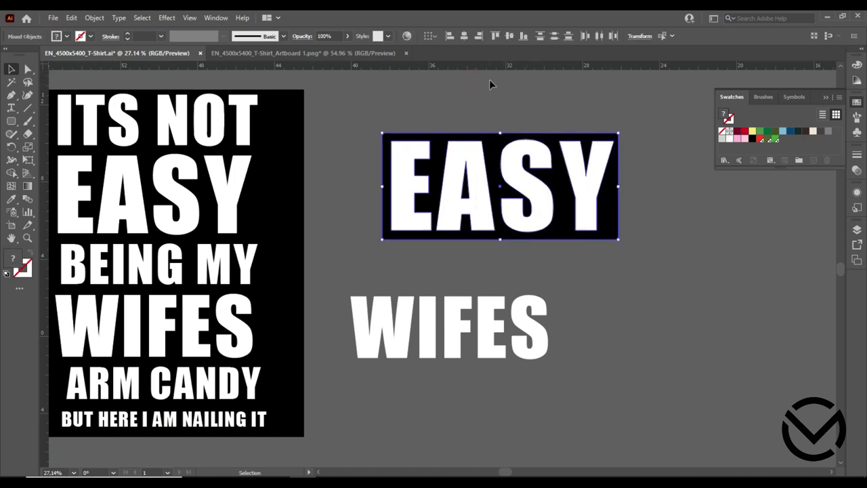
left_click(464, 36)
left_click(511, 38)
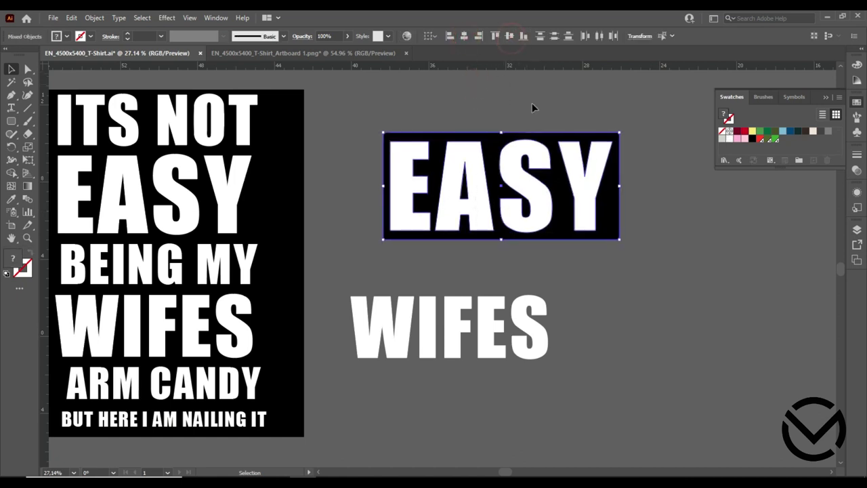
left_click(532, 104)
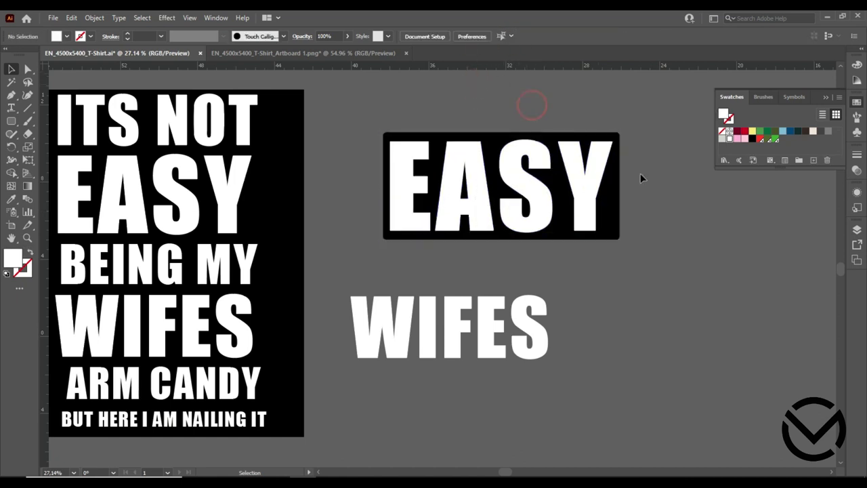
left_click(611, 230)
left_click(614, 271)
left_click(613, 230)
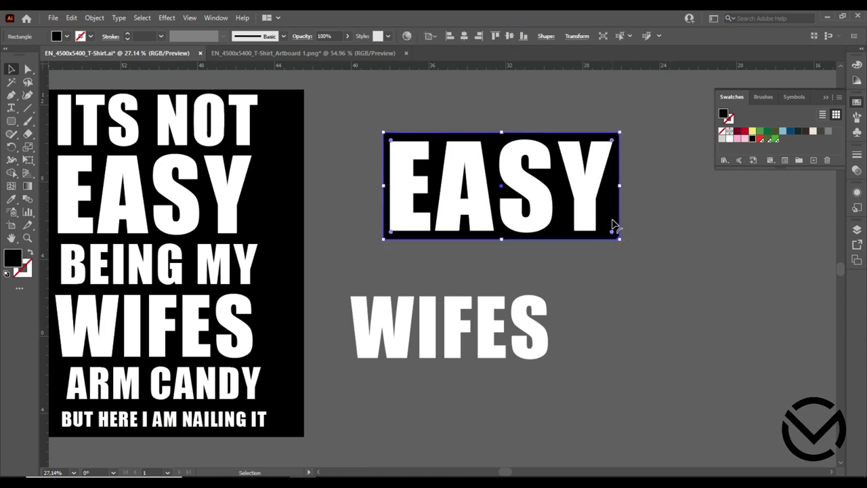
Duplicate the black badge, bring WIFES forward onto it, and place both under EASY.
left_click_drag(613, 226, 788, 360)
left_click(745, 411)
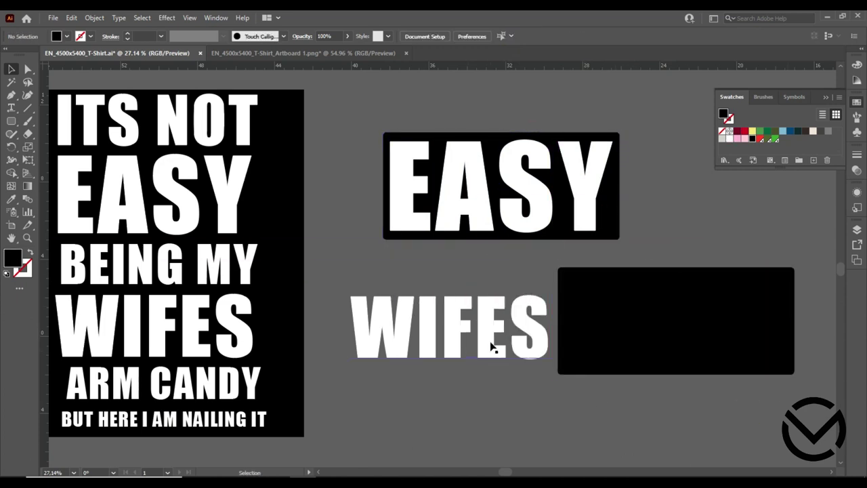
left_click_drag(492, 347, 523, 382)
right_click(522, 382)
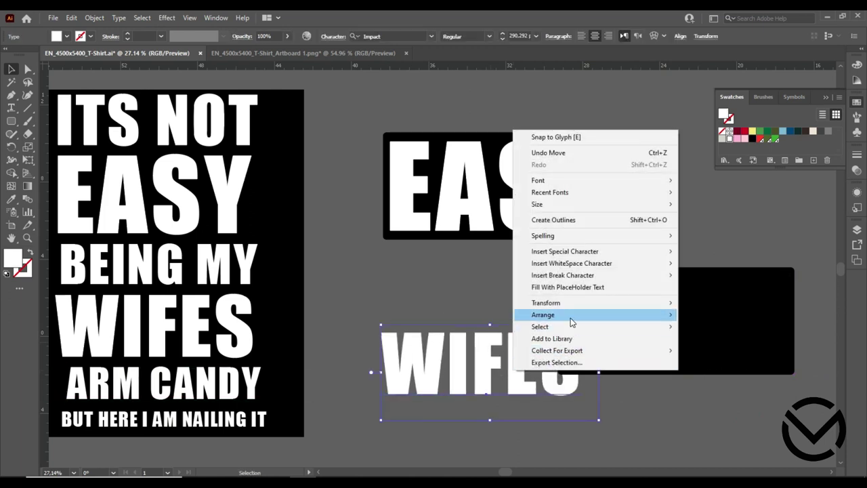
mouse_move(542, 314)
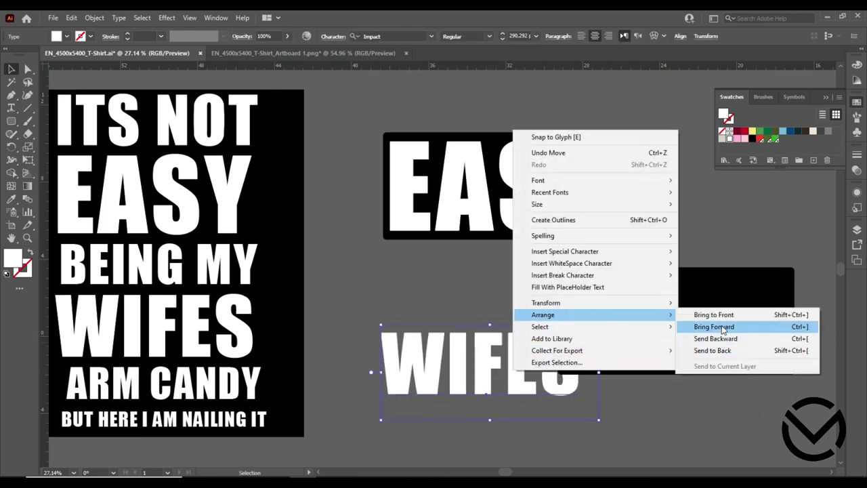
left_click(722, 327)
left_click_drag(543, 384, 737, 339)
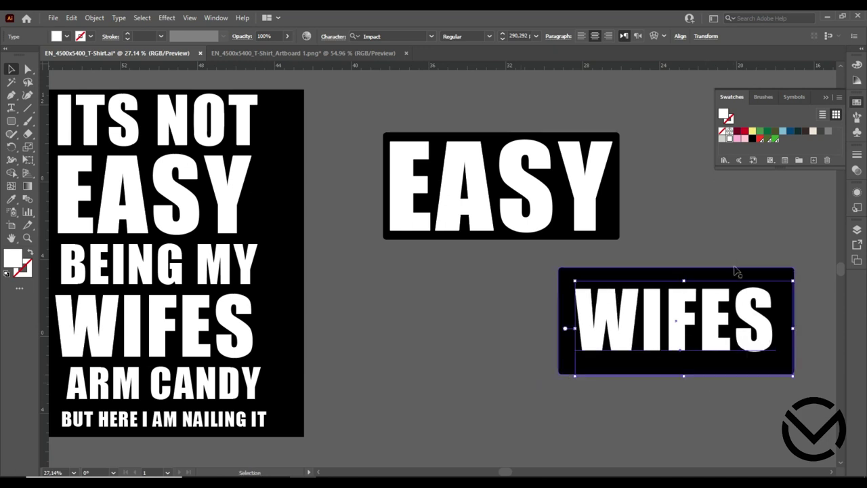
left_click_drag(722, 349, 549, 349)
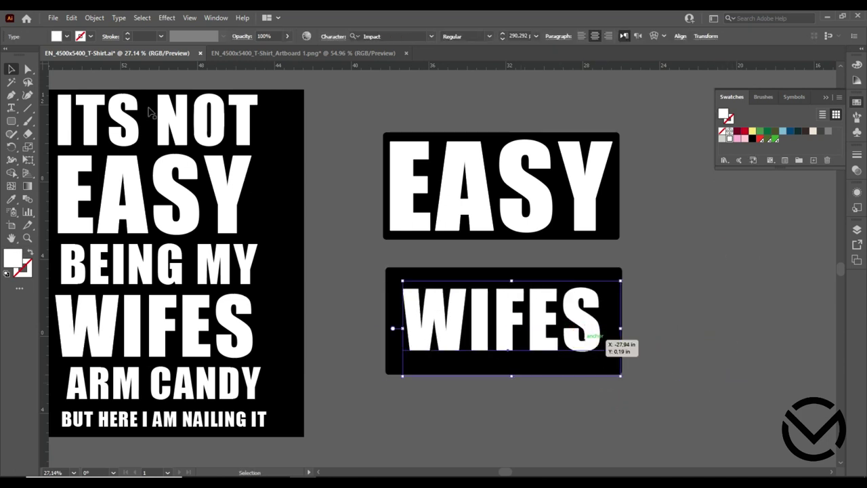
Choose Object > Expand for the WIFES text.
left_click(94, 18)
left_click(119, 158)
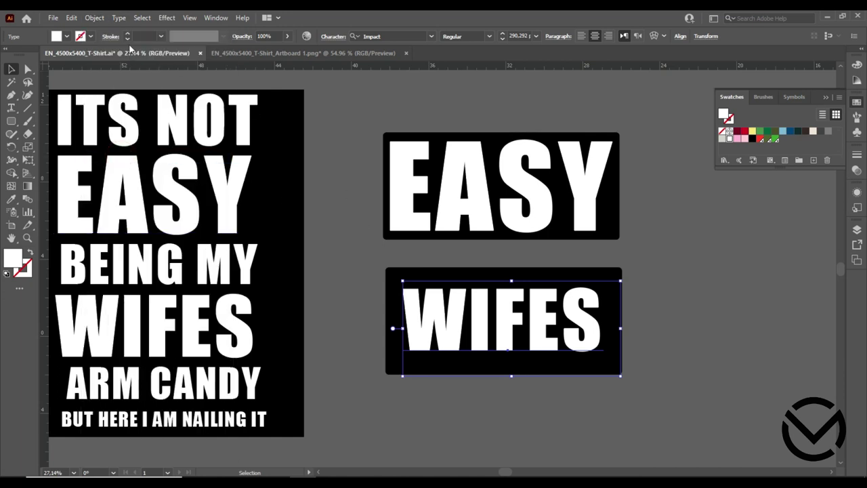
left_click(94, 17)
left_click(112, 143)
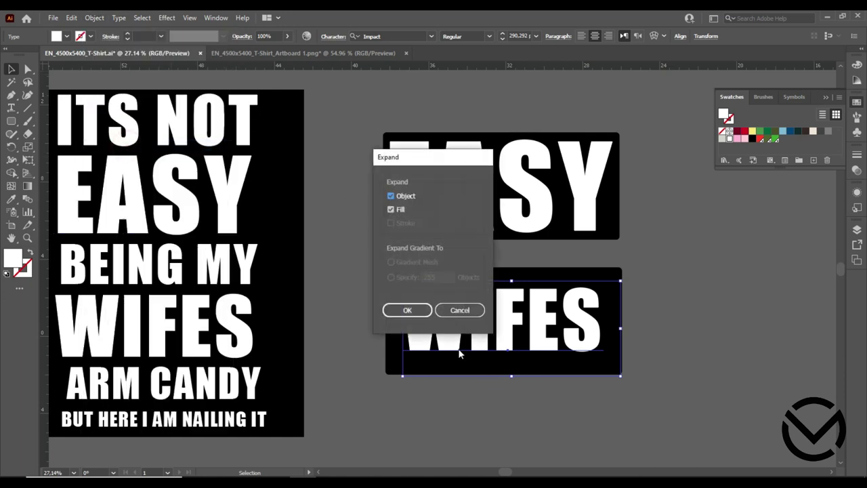
Confirm expanding WIFES to outlines and scale it to fill its black badge.
left_click(410, 309)
left_click(703, 291)
left_click(544, 339)
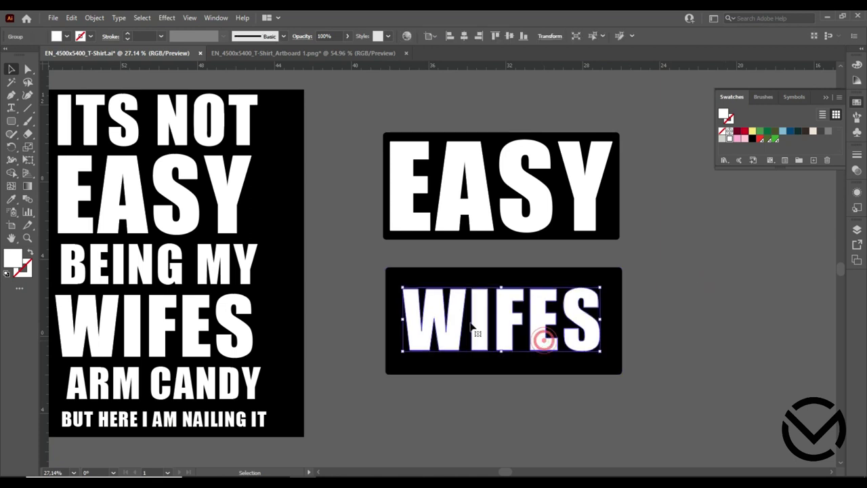
left_click_drag(402, 285, 394, 285)
left_click_drag(446, 314, 446, 311)
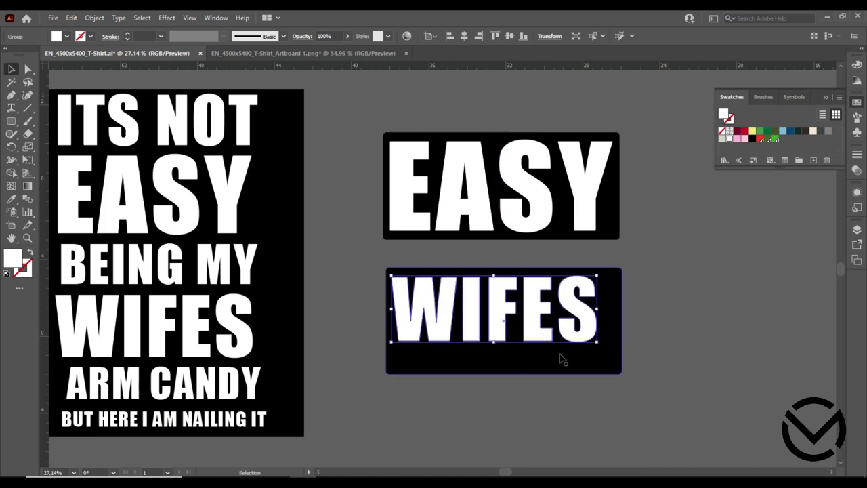
left_click_drag(597, 342, 617, 349)
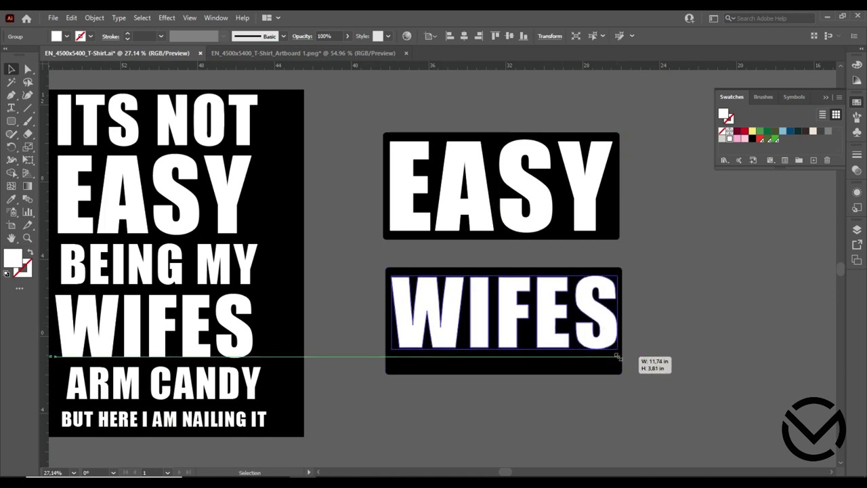
left_click_drag(557, 344, 557, 351)
Trim the badge's top and bottom edges to fit the WIFES lettering.
left_click(549, 401)
left_click(538, 370)
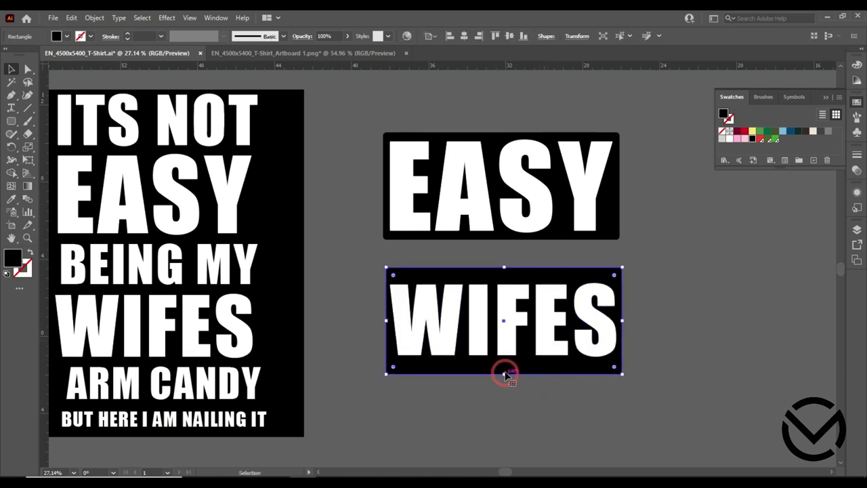
left_click_drag(504, 375, 504, 366)
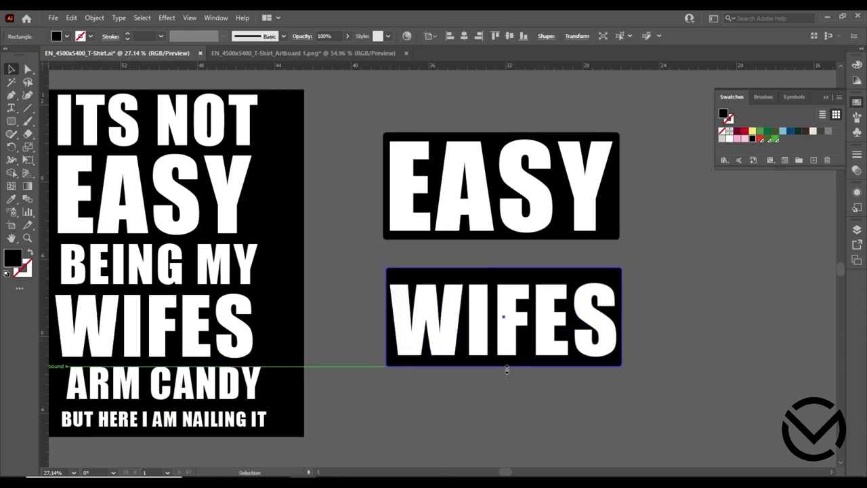
left_click_drag(504, 267, 504, 271)
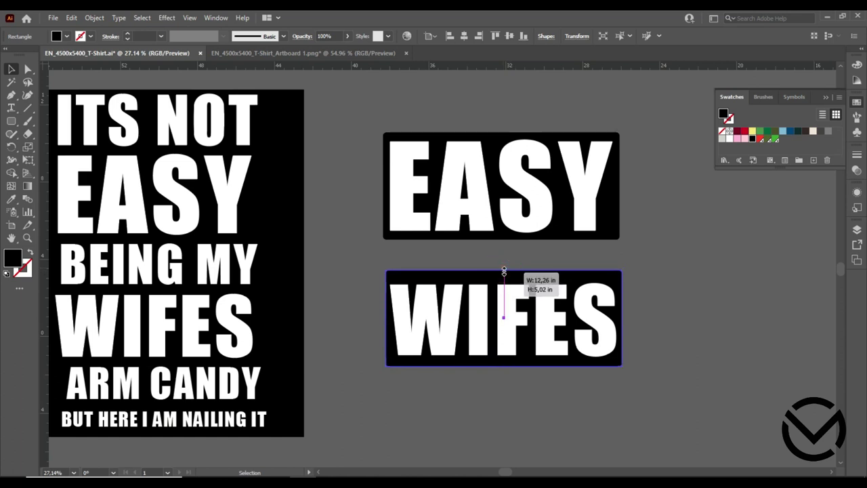
left_click(685, 272)
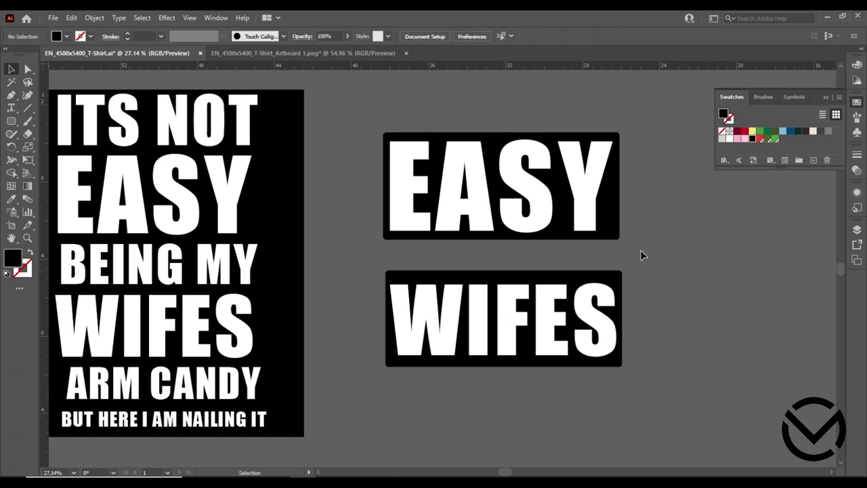
Pan to the artboard, delete the quote's WIFES and EASY lines, and close Swatches.
key("space")
left_click_drag(350, 357, 396, 353)
left_click(330, 342)
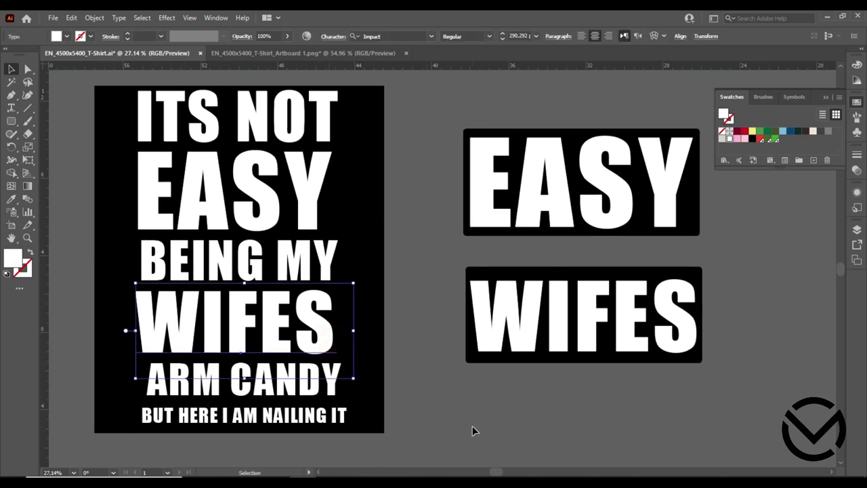
key("Delete")
left_click(277, 210)
key("Delete")
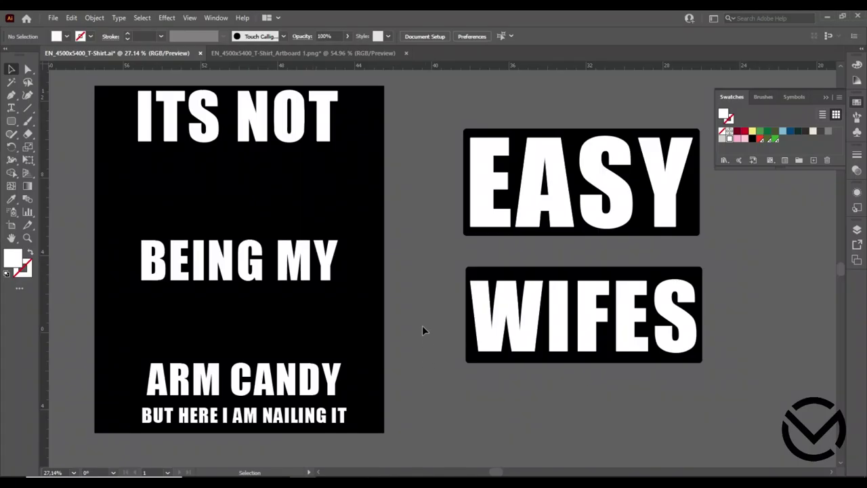
left_click(827, 96)
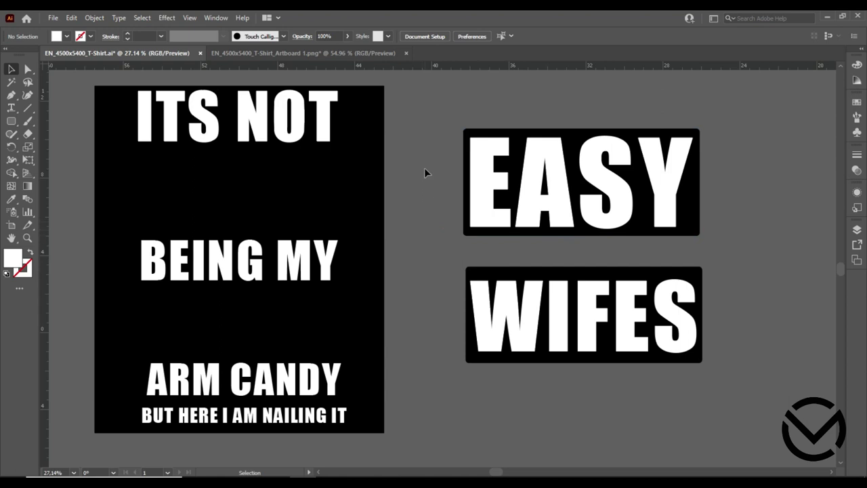
Make EASY an inverted opacity mask on its badge in the Transparency panel.
left_click(547, 174)
left_click(768, 132)
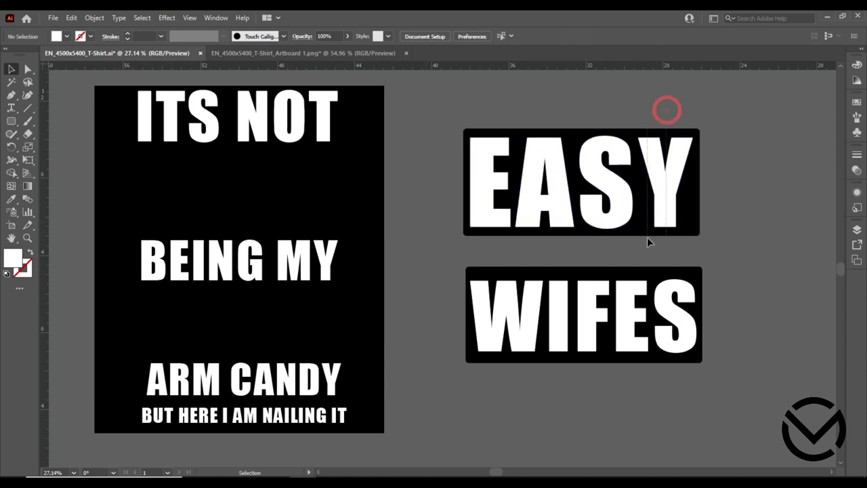
left_click_drag(665, 109, 647, 237)
left_click(857, 168)
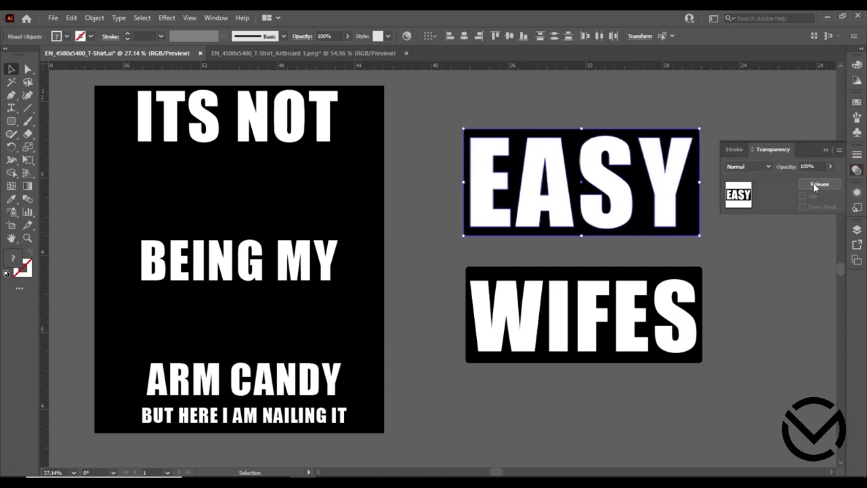
left_click(817, 185)
left_click(802, 196)
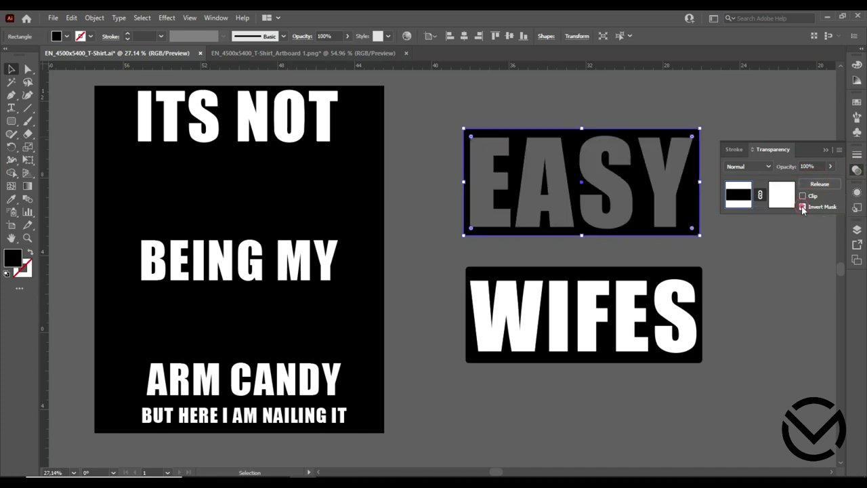
left_click(730, 241)
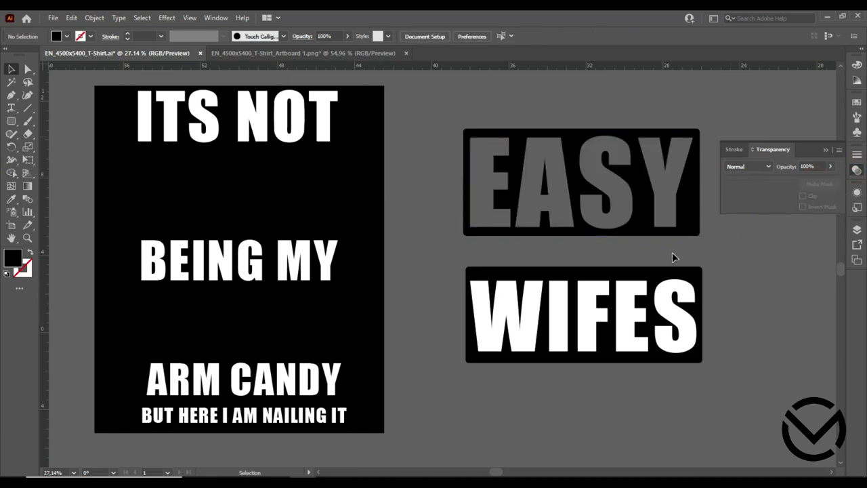
Make WIFES an opacity mask with Clip unchecked and Invert Mask on.
left_click_drag(672, 252, 706, 344)
left_click(818, 184)
left_click(803, 195)
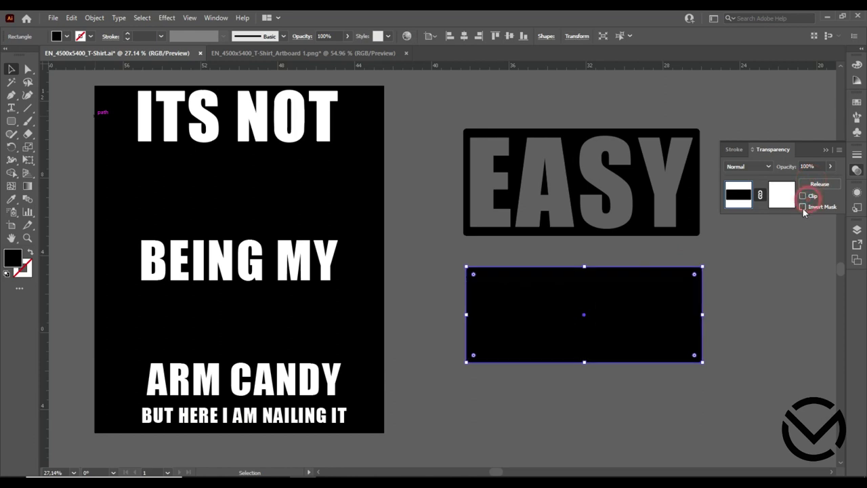
left_click(786, 250)
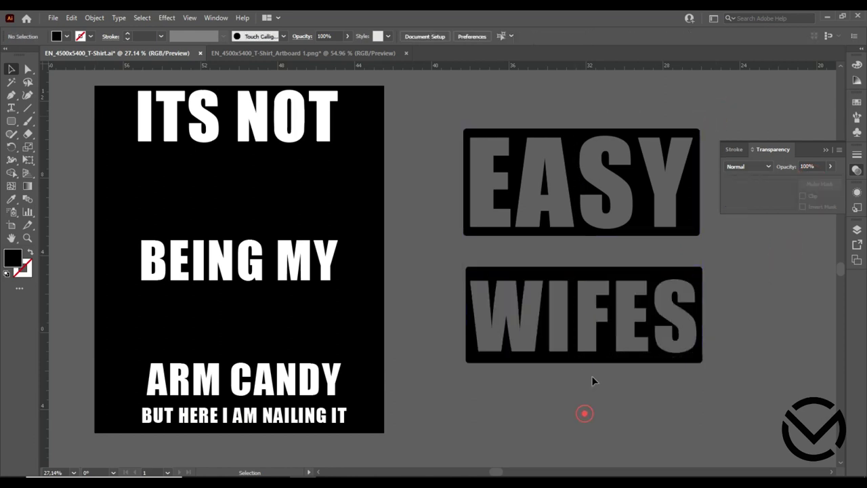
Select the EASY and WIFES labels in turn to check their masks.
mouse_move(667, 395)
left_mouse_down()
mouse_move(596, 224)
mouse_move(544, 204)
mouse_move(584, 218)
mouse_move(601, 213)
left_mouse_up()
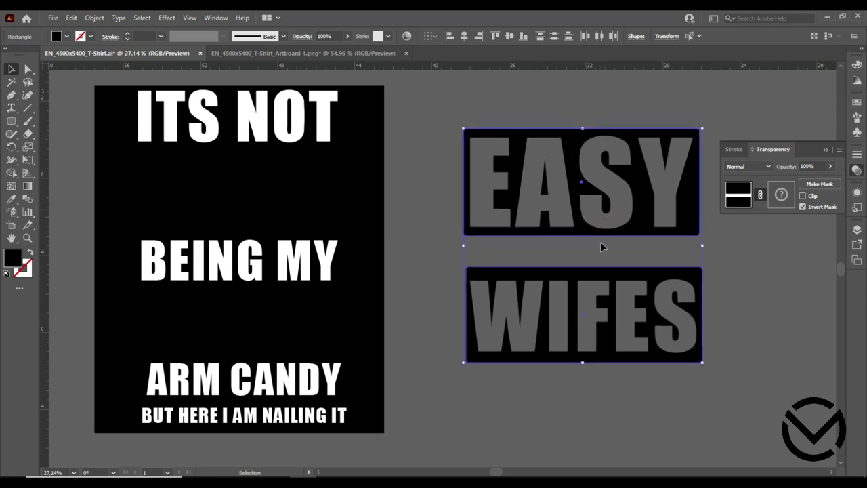
left_click(749, 277)
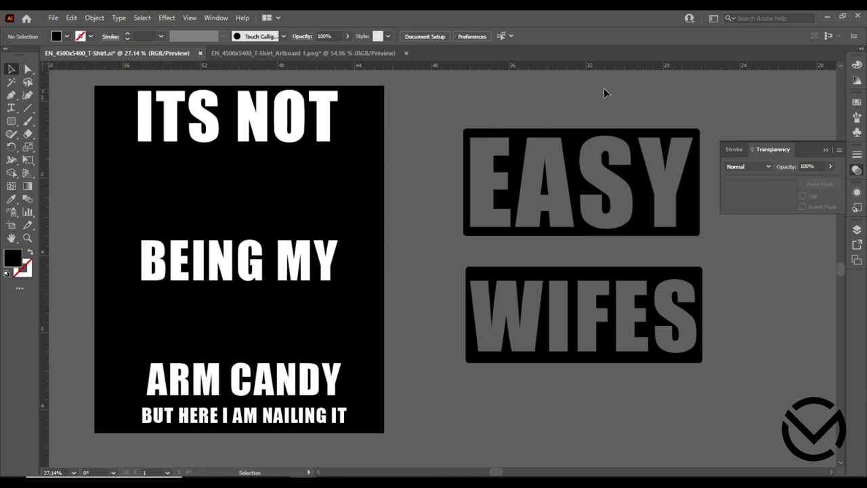
left_click(613, 237)
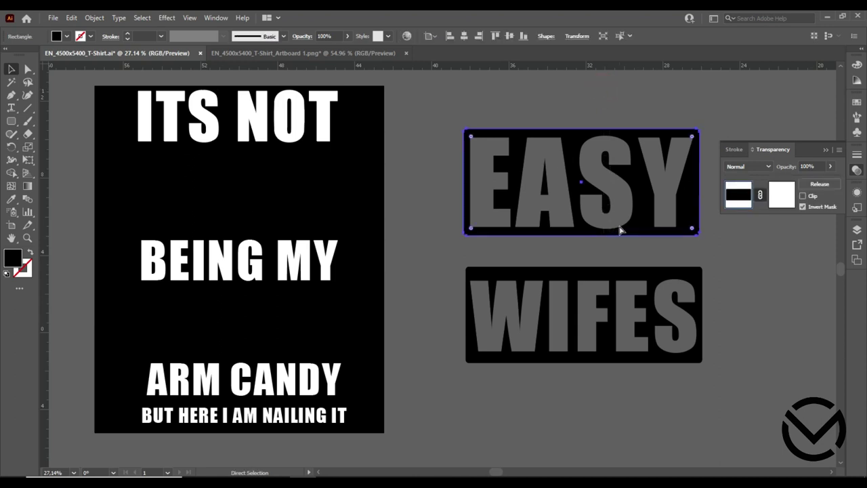
left_click(757, 277)
left_click(618, 348)
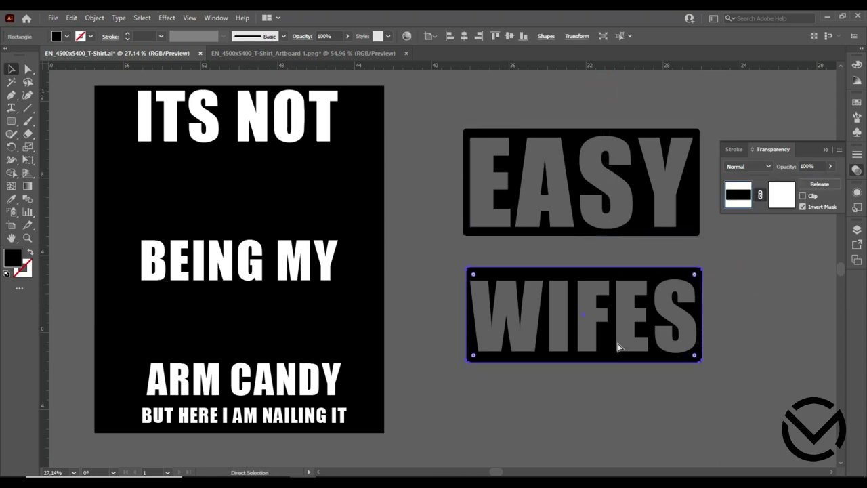
left_click(743, 292)
Move WIFES up closer to EASY and nudge the ITS NOT line slightly down.
left_click_drag(670, 273, 661, 252)
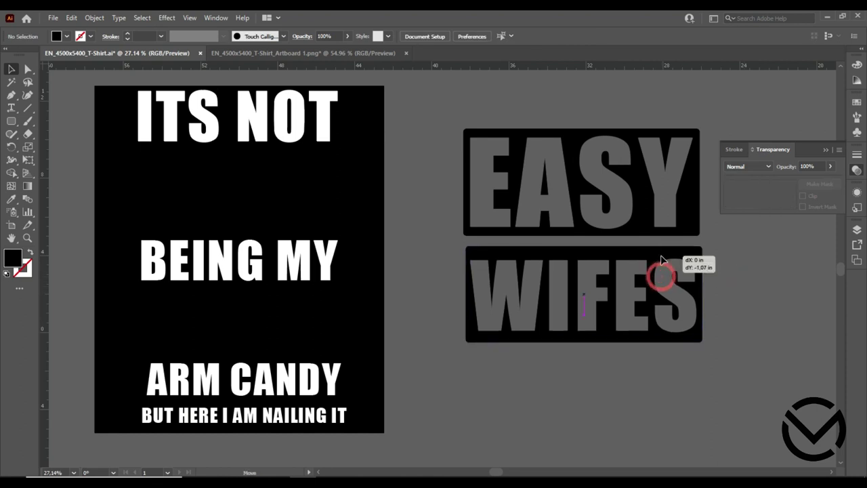
scroll(596, 308, "up", 2)
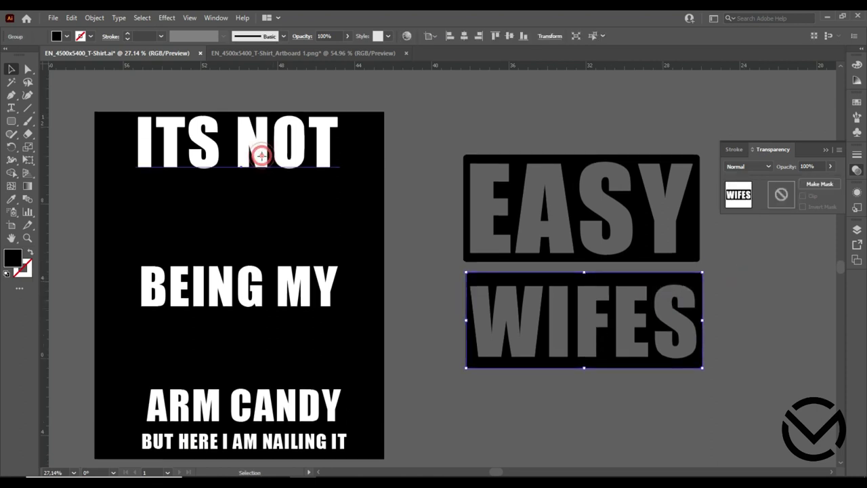
left_click_drag(260, 155, 262, 159)
left_click(424, 175)
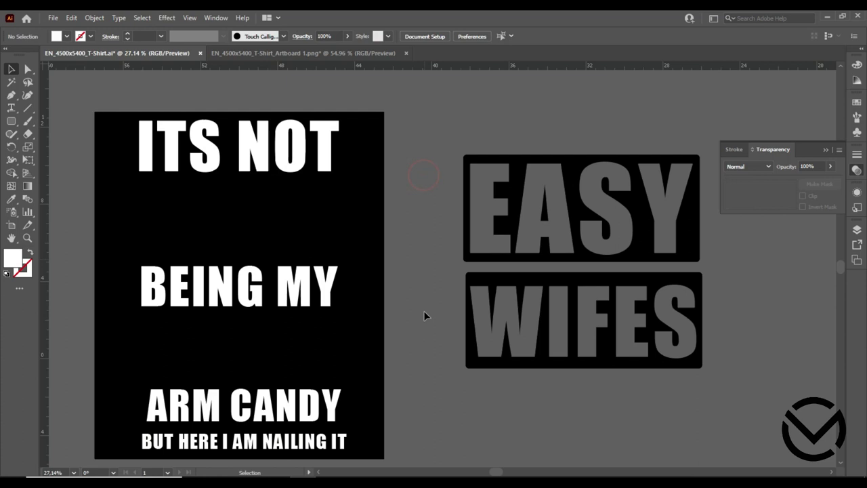
Copy the four colour circles from the reference image into the T-shirt document.
left_click(278, 53)
left_click_drag(302, 68, 320, 316)
mouse_move(323, 249)
left_mouse_down()
mouse_move(378, 287)
mouse_move(421, 336)
left_mouse_up()
left_click(428, 392)
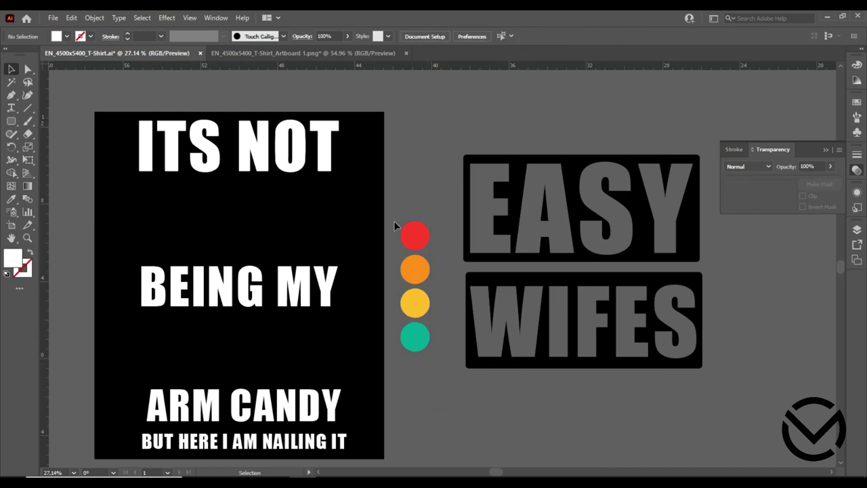
Colour the ITS NOT text red by sampling the red circle with the Eyedropper.
left_click(300, 160)
left_click(11, 199)
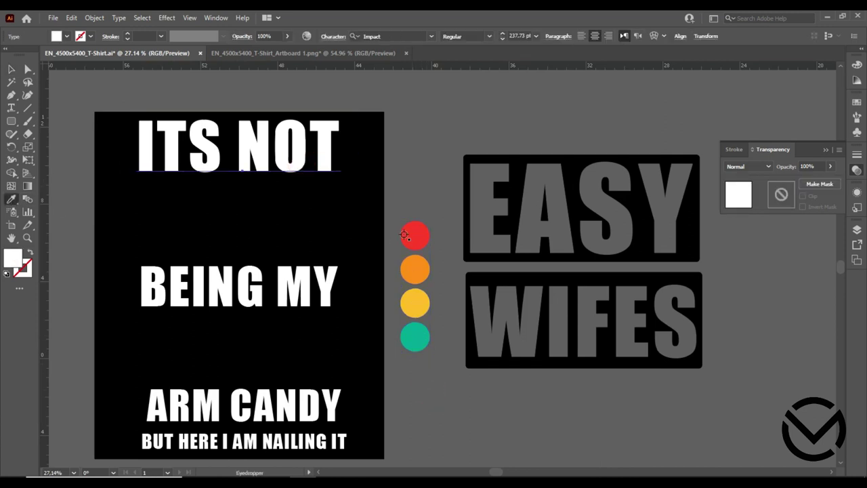
left_click(405, 235)
left_click(12, 69)
left_click(416, 151)
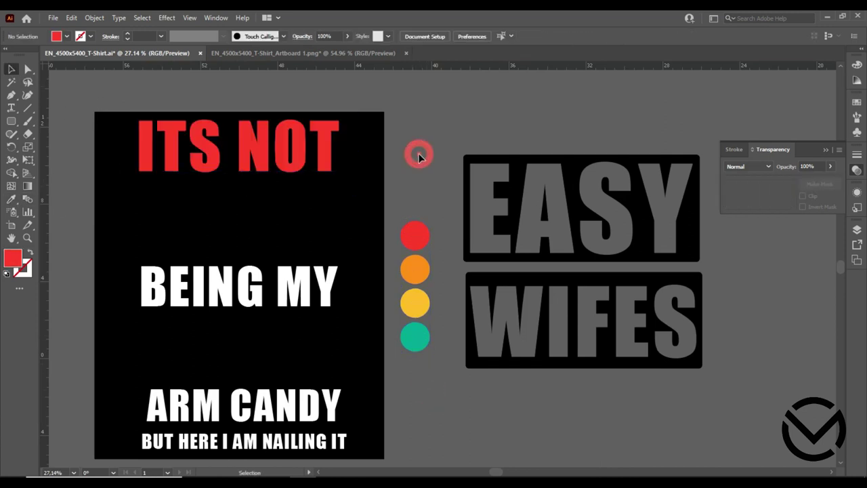
Fill the EASY box orange from the orange circle, then shrink it and place it below ITS NOT.
left_click(517, 164)
left_click(12, 200)
left_click(415, 269)
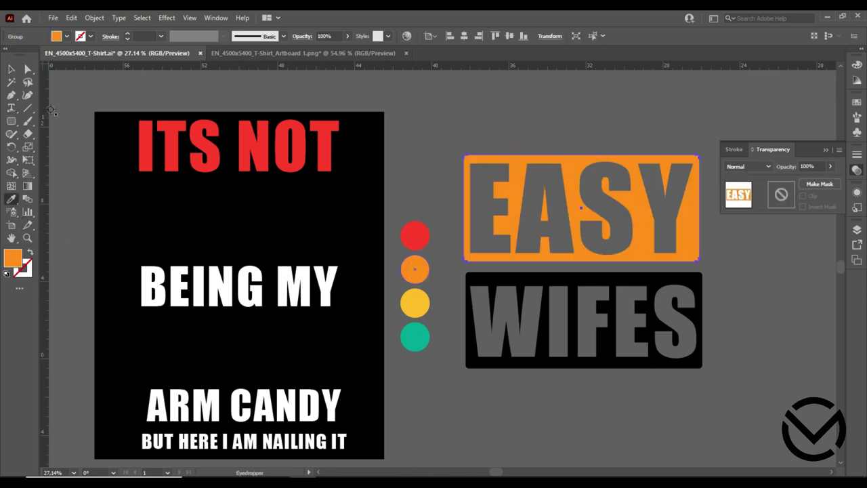
left_click(11, 69)
mouse_move(568, 229)
left_mouse_down()
mouse_move(238, 239)
mouse_move(375, 136)
mouse_move(434, 150)
left_mouse_up()
left_click_drag(522, 202, 226, 227)
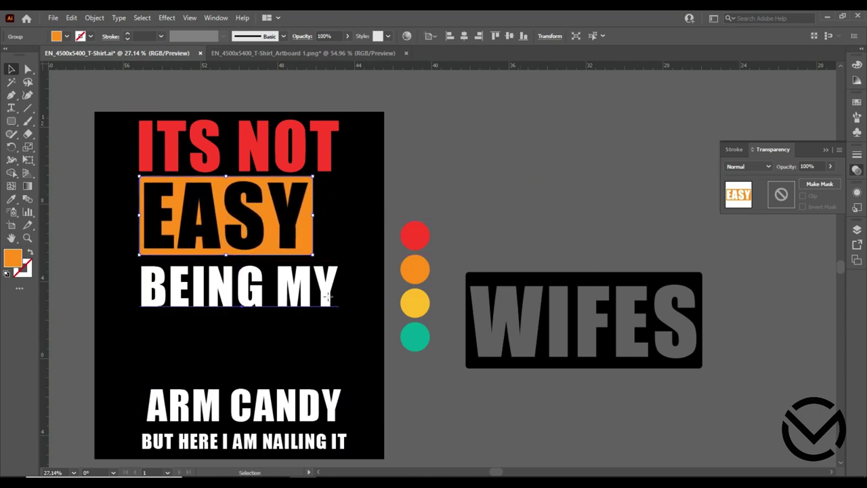
Lower BEING MY slightly and enlarge the EASY label to fill the width.
left_click_drag(335, 302, 333, 314)
left_click(308, 244)
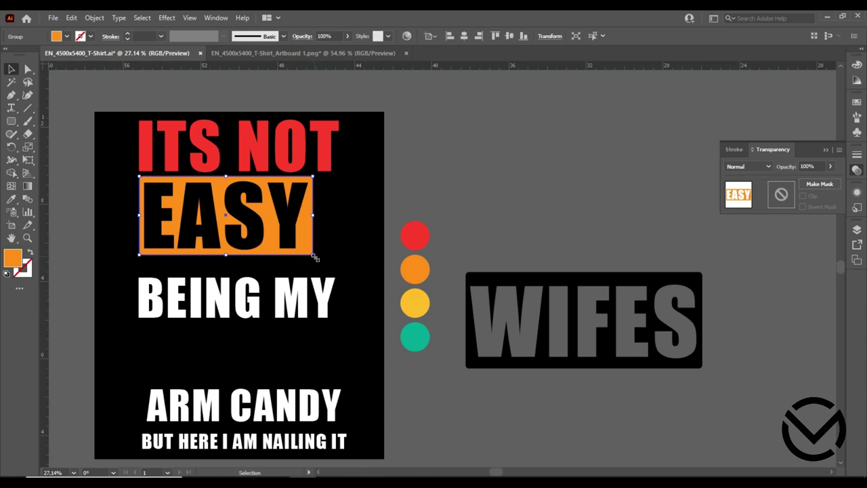
left_click_drag(312, 255, 339, 266)
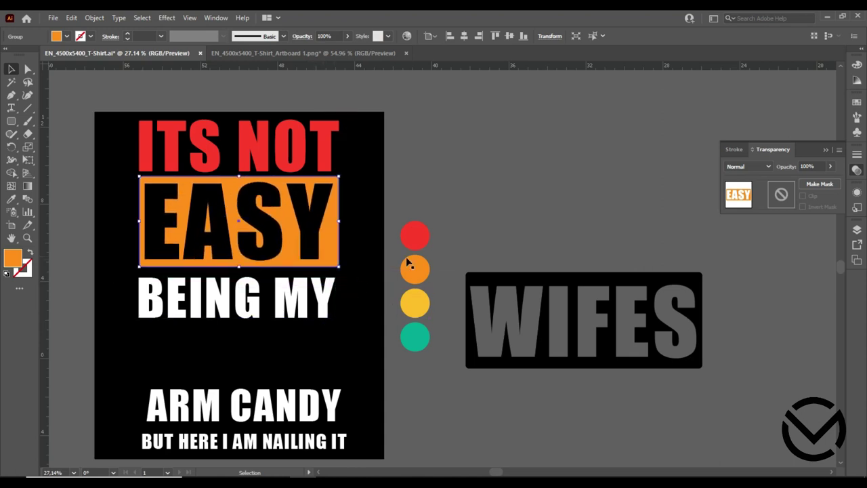
left_click(459, 188)
scroll(440, 341, "down", 1)
left_click_drag(278, 277, 290, 272)
Colour BEING MY yellow by sampling the yellow circle with the Eyedropper.
left_click_drag(554, 349, 470, 346)
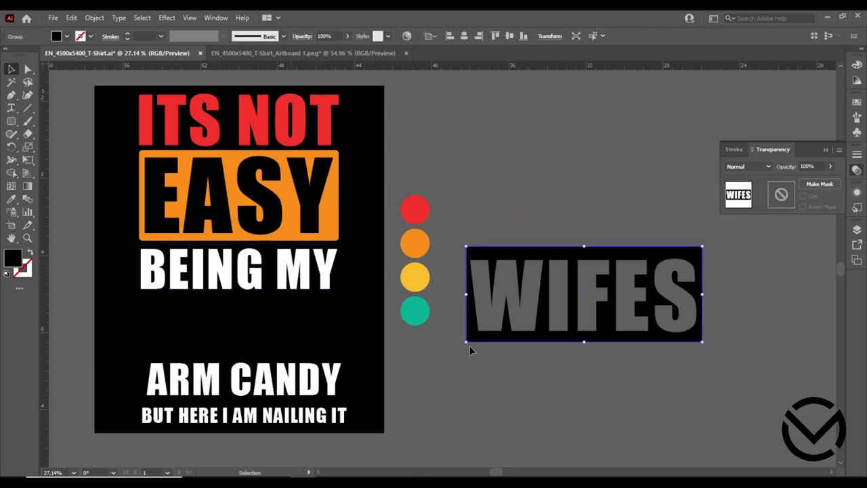
left_click(12, 200)
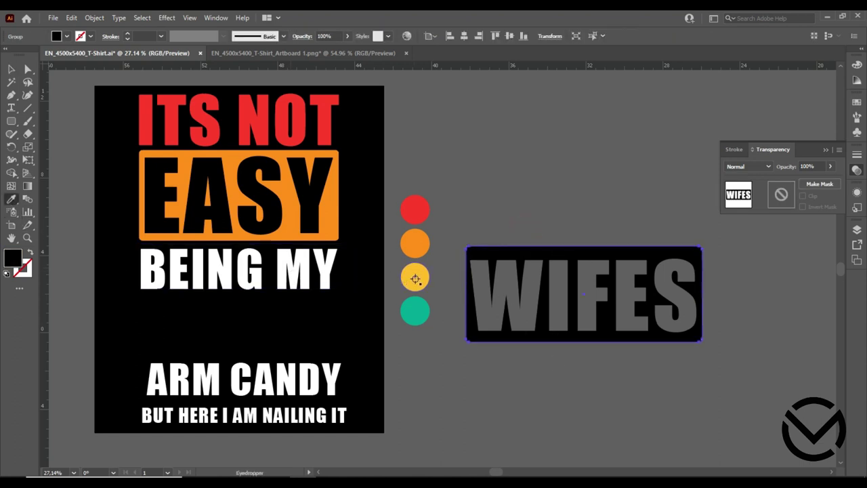
left_click(416, 278)
left_click(14, 70)
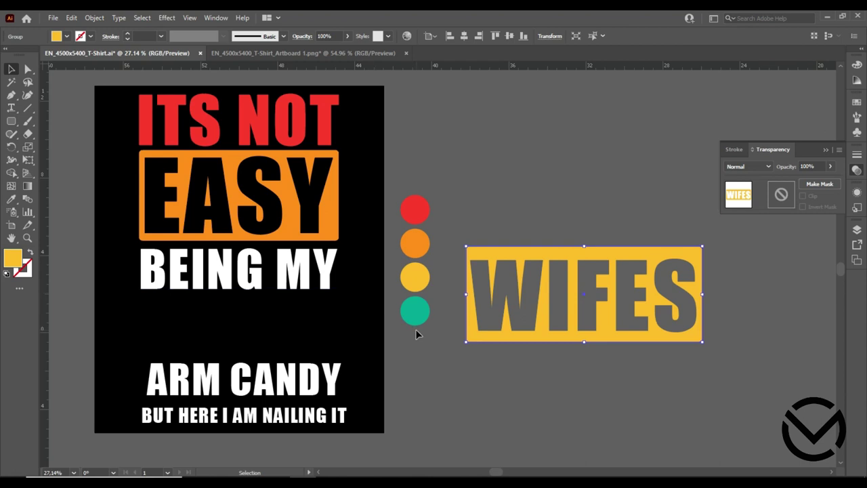
left_click(300, 276)
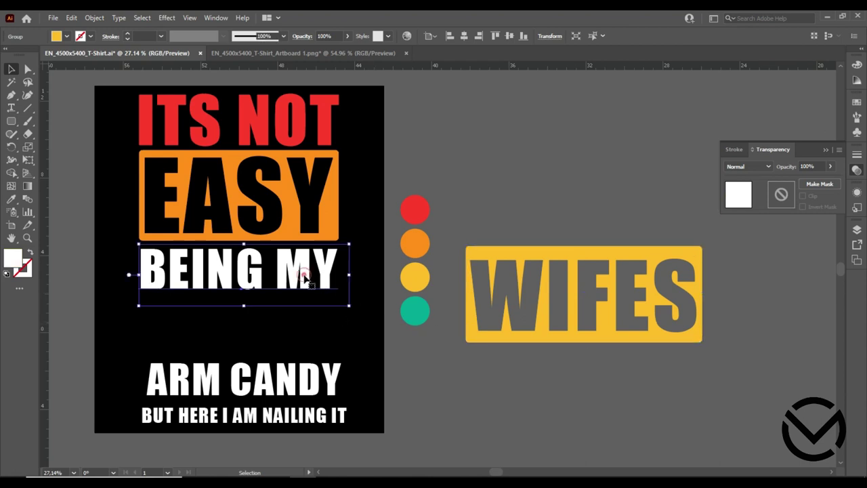
left_click(12, 199)
left_click(412, 280)
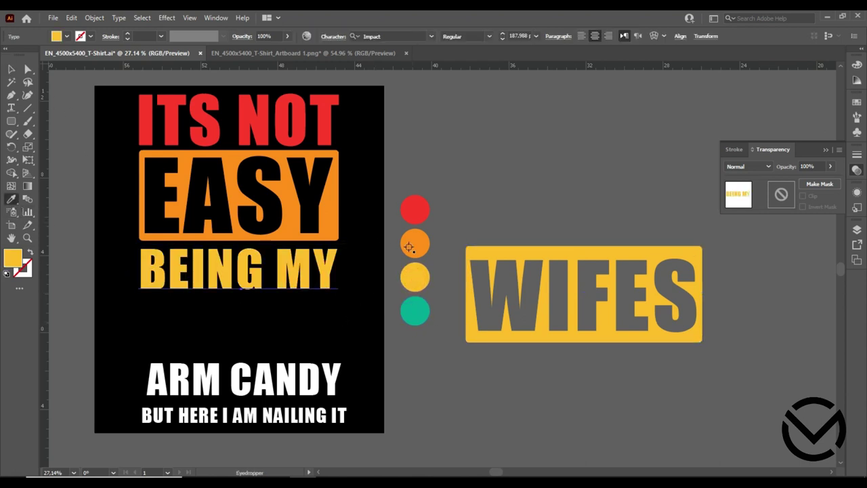
left_click(12, 70)
Fill the WIFES box teal from the green circle, shrink it and move it onto the artboard.
left_click(540, 254)
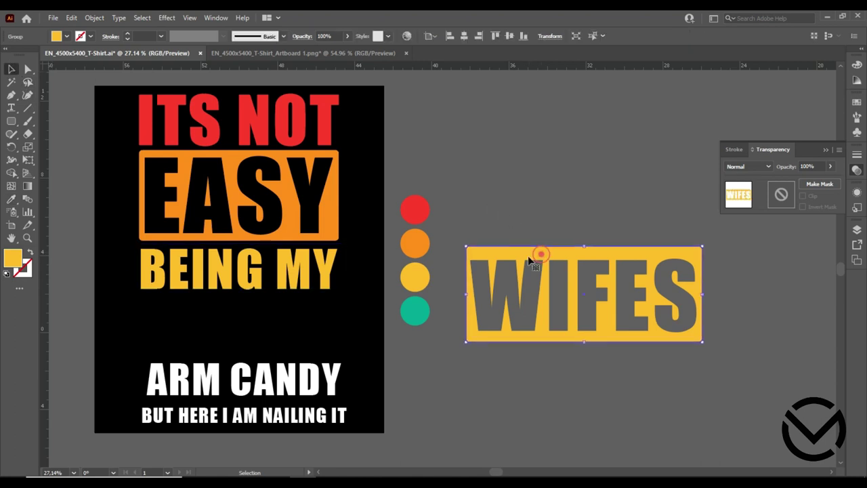
left_click(11, 200)
left_click(414, 311)
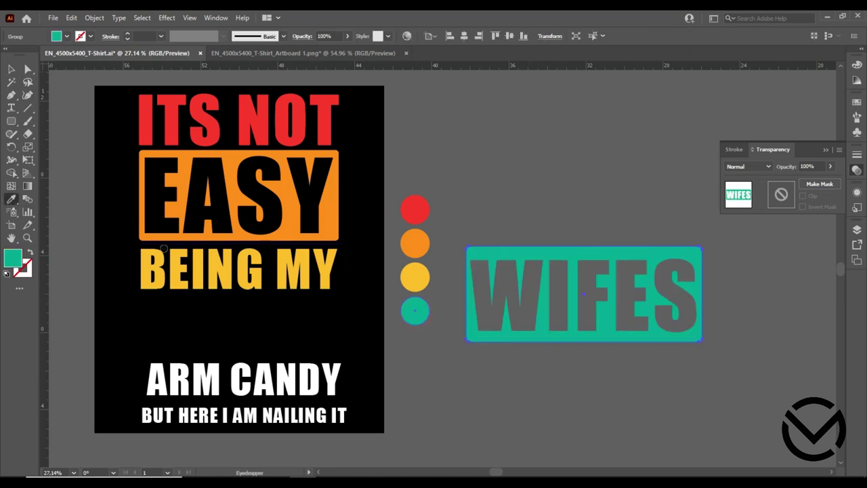
left_click(13, 71)
left_click(495, 401)
left_click_drag(568, 336, 558, 396)
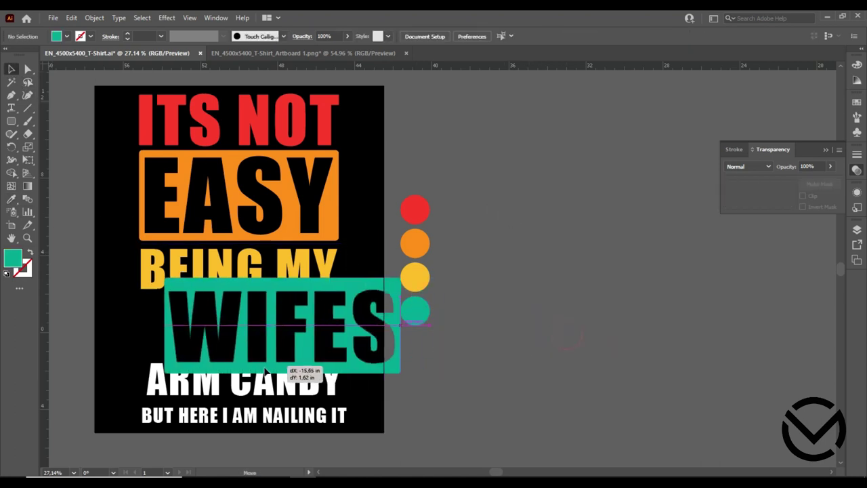
left_click_drag(459, 306, 522, 330)
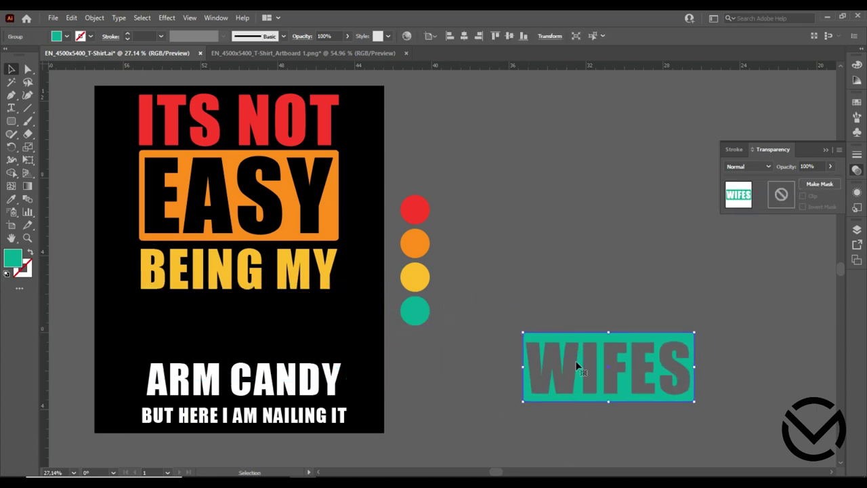
left_click_drag(583, 386, 325, 382)
Select the ARM CANDY text lines.
left_click_drag(267, 373, 145, 337)
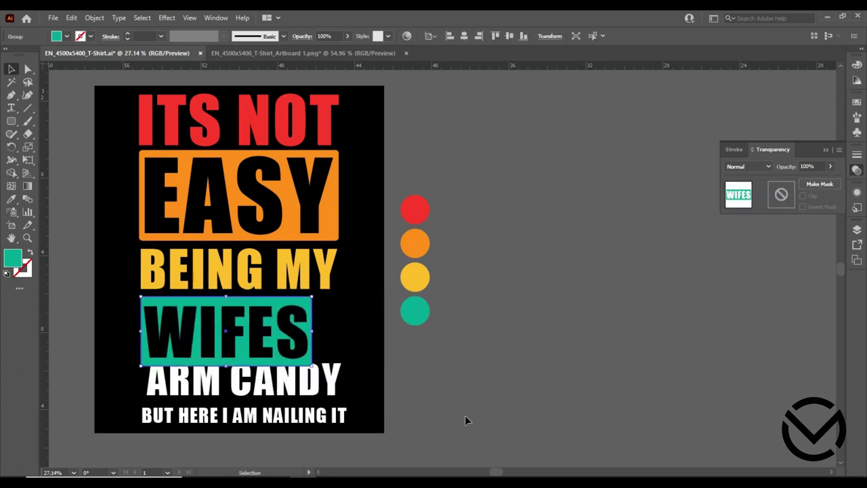
scroll(358, 349, "down", 1)
left_click_drag(359, 339, 339, 383)
Move ARM CANDY off to the right and enlarge WIFES to match the width above.
left_click_drag(276, 351, 538, 339)
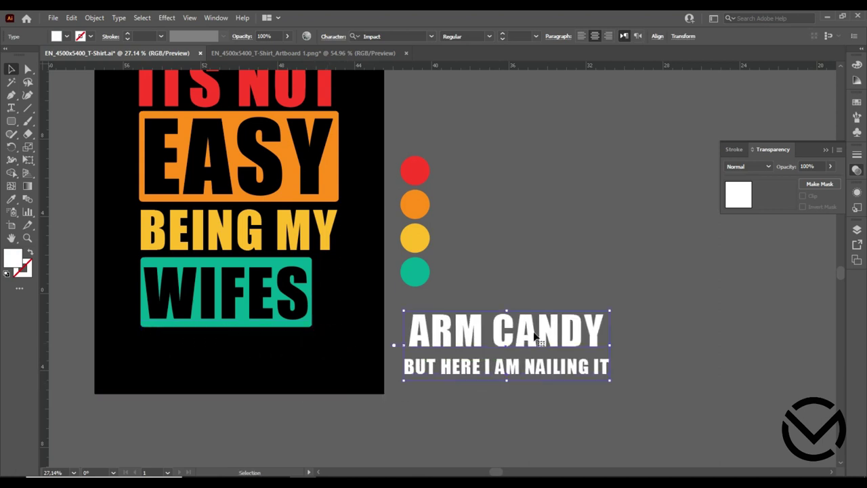
left_click(276, 323)
left_click_drag(311, 326, 337, 336)
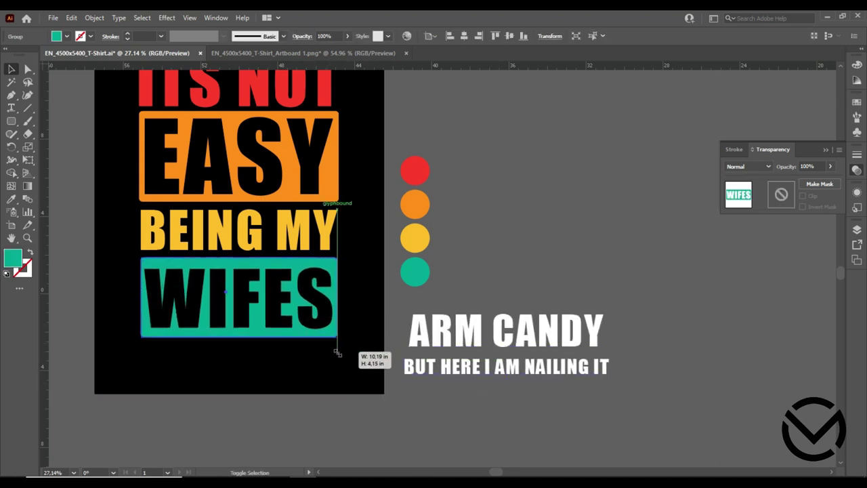
scroll(453, 412, "up", 1)
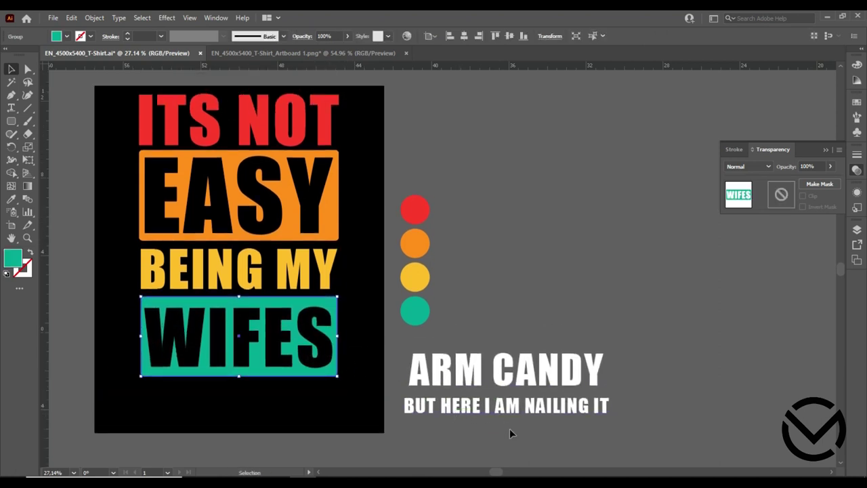
left_click(428, 421)
scroll(427, 420, "down", 1)
scroll(298, 304, "up", 1)
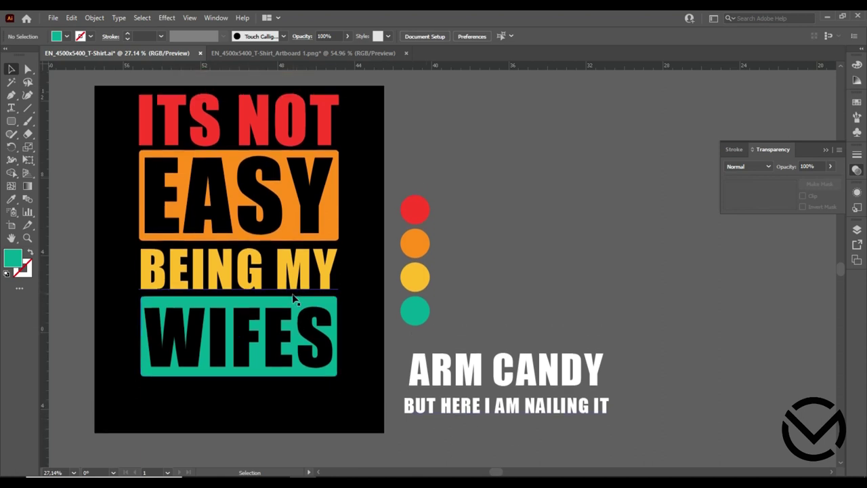
scroll(293, 312, "up", 1)
Shrink BEING MY slightly, nudge it right, and raise the WIFES label a little.
left_click(251, 322)
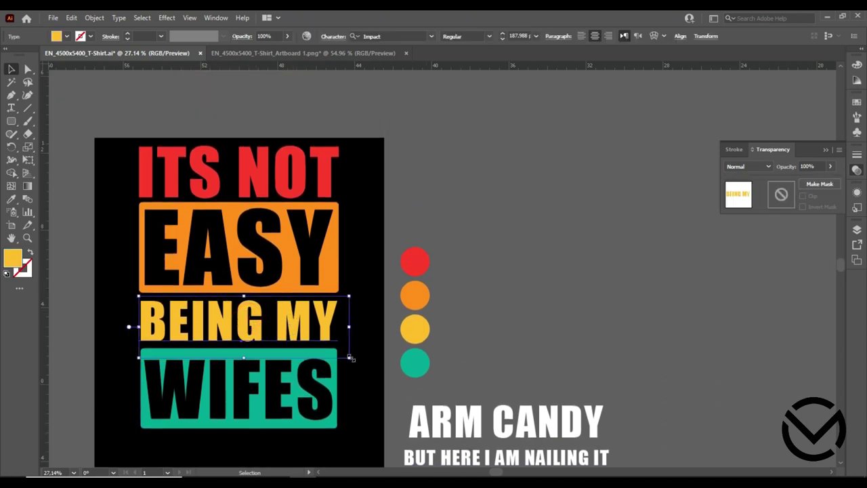
left_click_drag(350, 358, 292, 340)
left_click_drag(251, 322, 272, 322)
left_click_drag(262, 376, 260, 365)
left_click(515, 332)
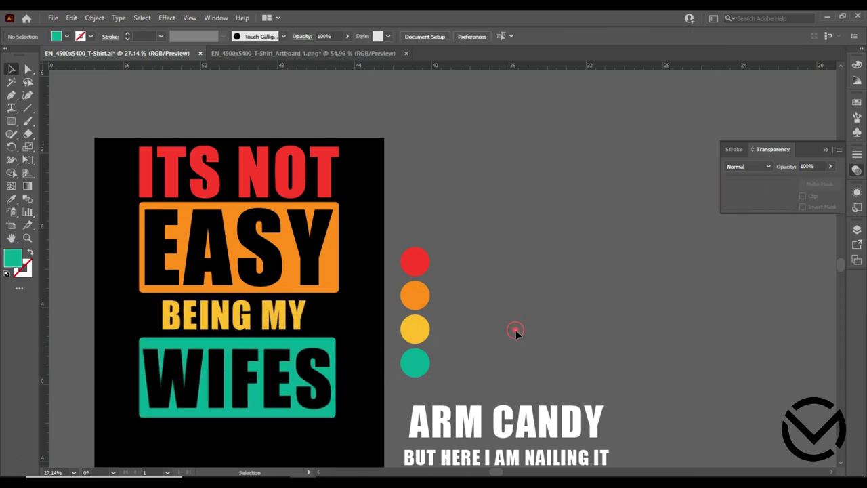
Place the ARM CANDY line on the artboard below WIFES.
scroll(516, 332, "down", 2)
left_click_drag(502, 391, 230, 410)
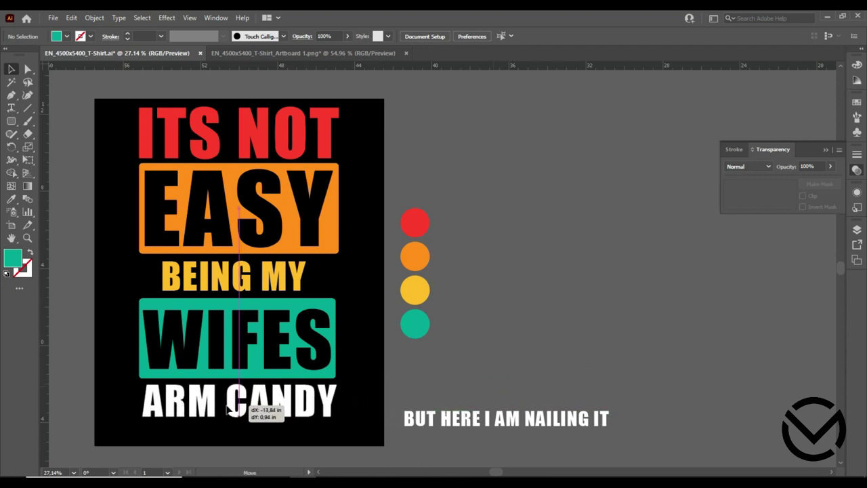
left_click_drag(228, 406, 228, 406)
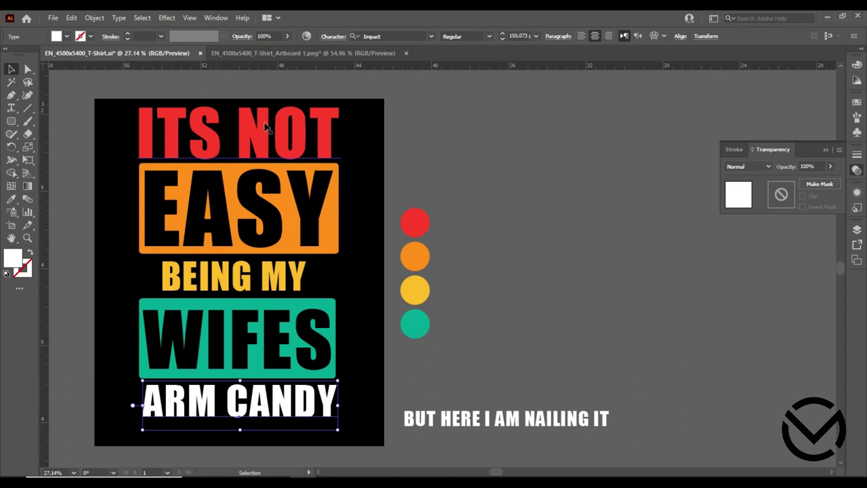
Shrink the ITS NOT heading with its corner handle and reposition it.
left_click(121, 153)
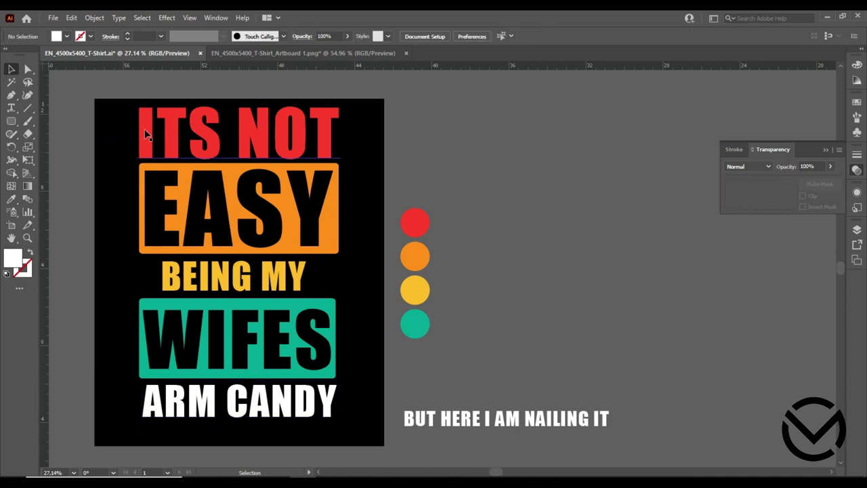
left_click(145, 134)
left_click_drag(136, 100, 182, 121)
left_click_drag(272, 149, 246, 137)
Move the orange EASY block and BEING MY up to close the gaps.
left_click(235, 192)
left_click_drag(235, 194, 236, 186)
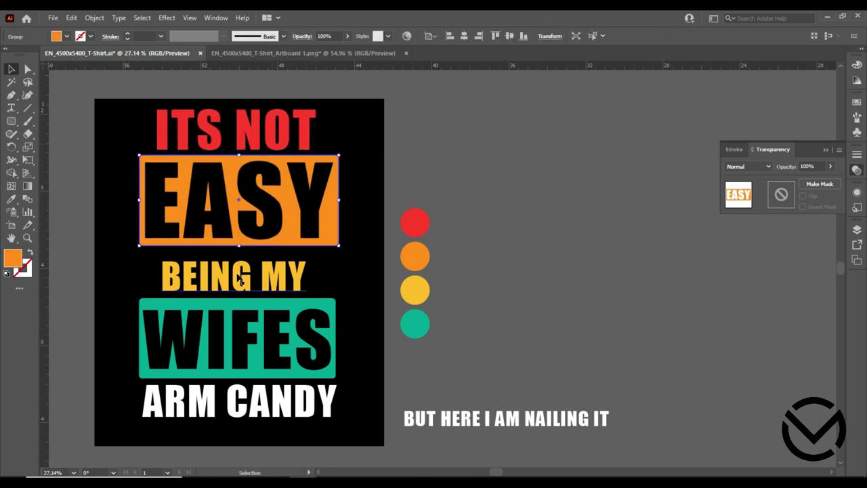
left_click_drag(258, 274, 257, 268)
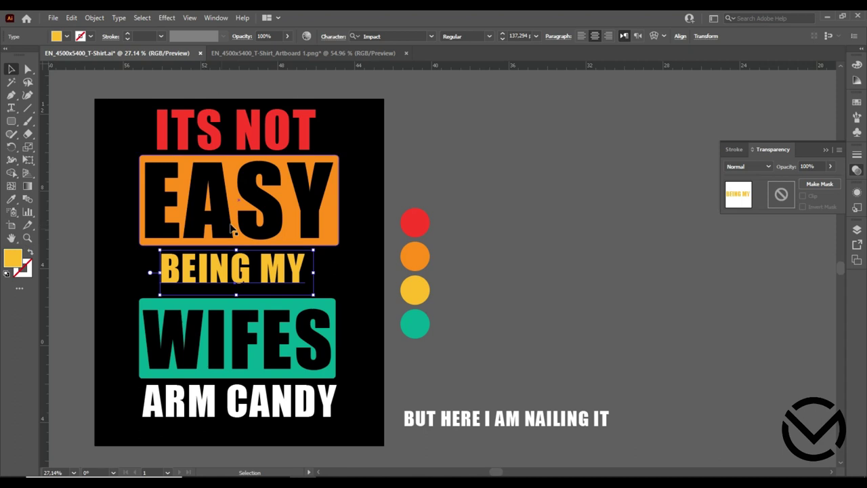
Shrink the ITS NOT heading further and recentre it above EASY.
left_click(252, 133)
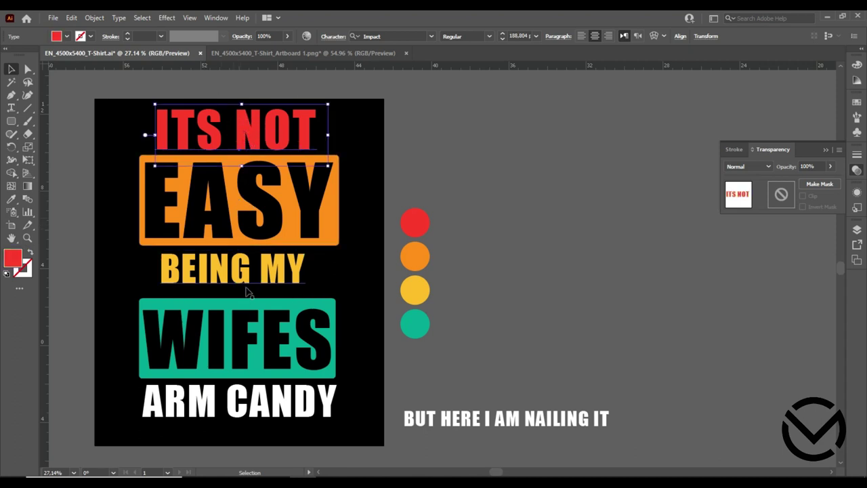
left_click(240, 276)
left_click(242, 135)
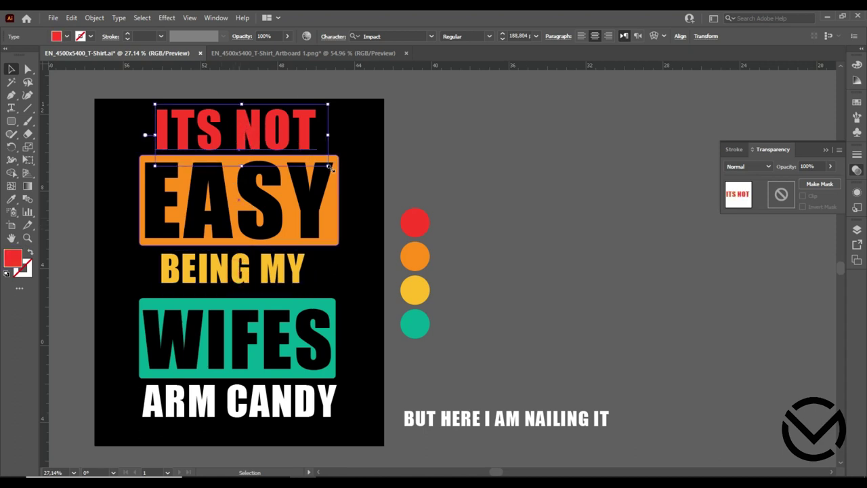
left_click_drag(330, 167, 321, 155)
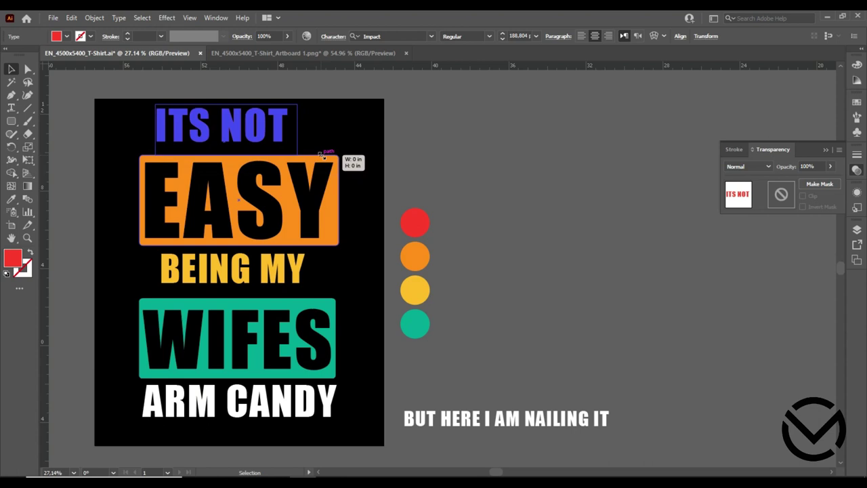
left_click(298, 140)
left_click_drag(252, 134, 271, 144)
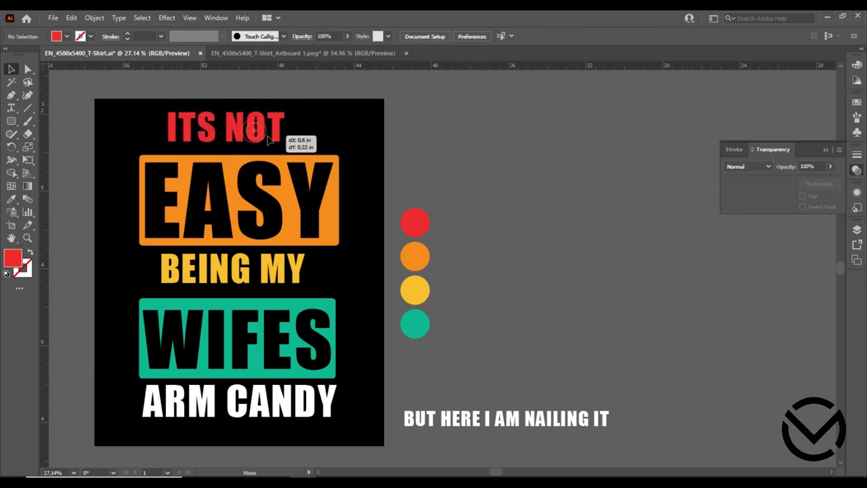
left_click(390, 186)
Nudge BEING MY right and up, and move the teal WIFES block up.
left_click_drag(300, 271, 305, 271)
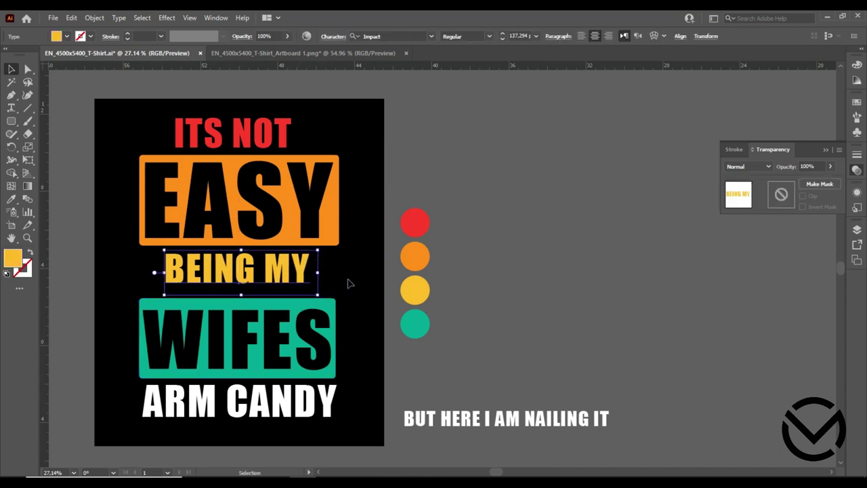
left_click_drag(284, 319, 286, 307)
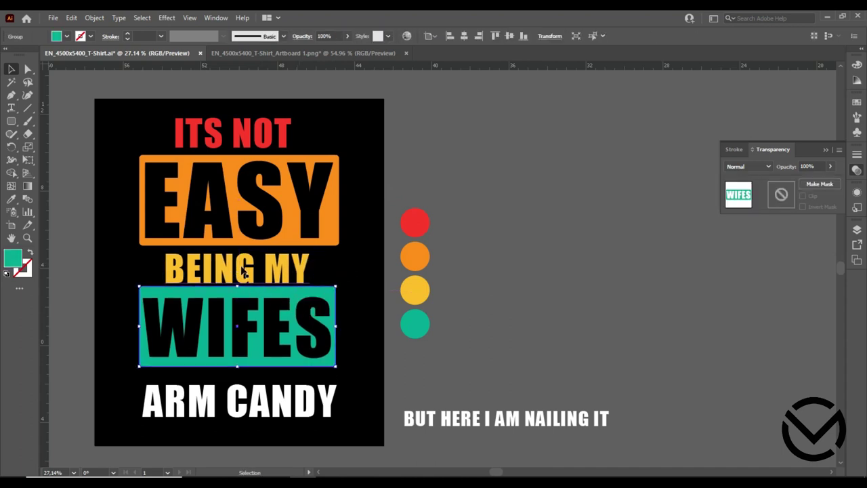
left_click_drag(243, 271, 242, 268)
left_click(354, 263)
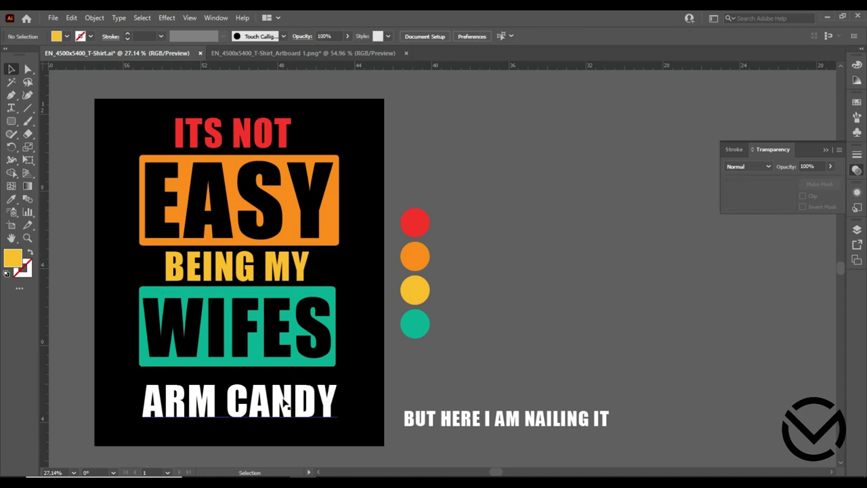
Shrink ARM CANDY, centre it under WIFES, and bring BUT HERE I AM NAILING IT beneath it.
left_click_drag(285, 405, 285, 393)
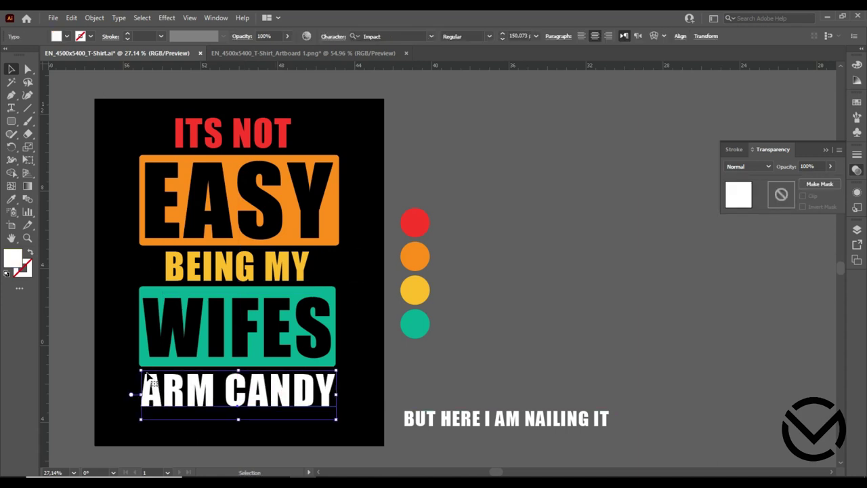
left_click_drag(142, 370, 200, 385)
left_click_drag(285, 411, 249, 395)
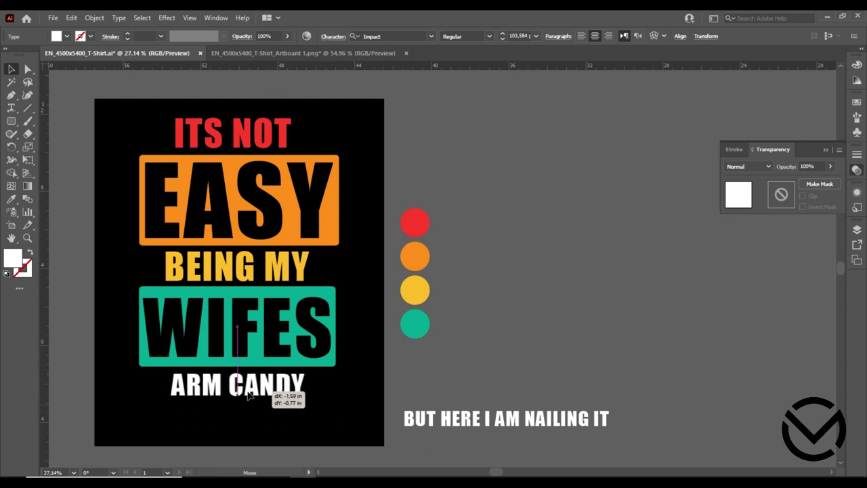
left_click_drag(530, 422, 260, 415)
Colour ARM CANDY red by sampling the red circle with the Eyedropper.
left_click(439, 368)
left_click(235, 384)
left_click(12, 201)
left_click(416, 222)
left_click(531, 284)
Make BUT HERE I AM NAILING IT orange and move the colour circles further right.
left_click(252, 402)
left_click(10, 200)
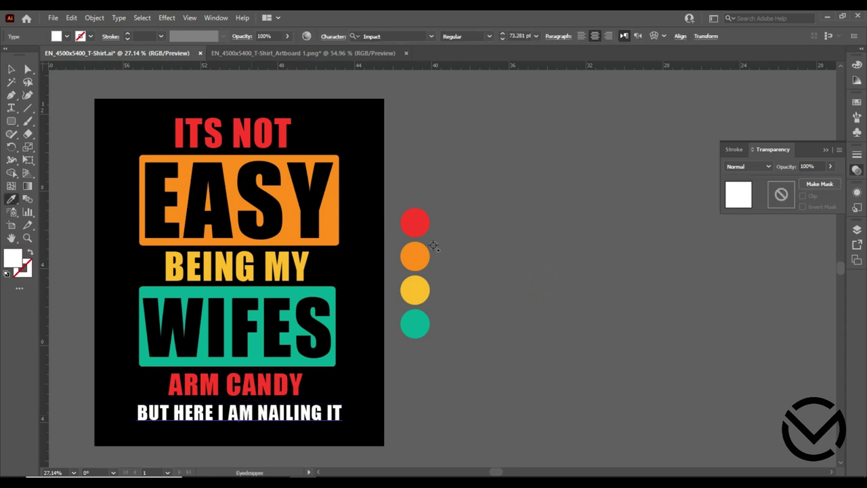
left_click(416, 256)
left_click(508, 184)
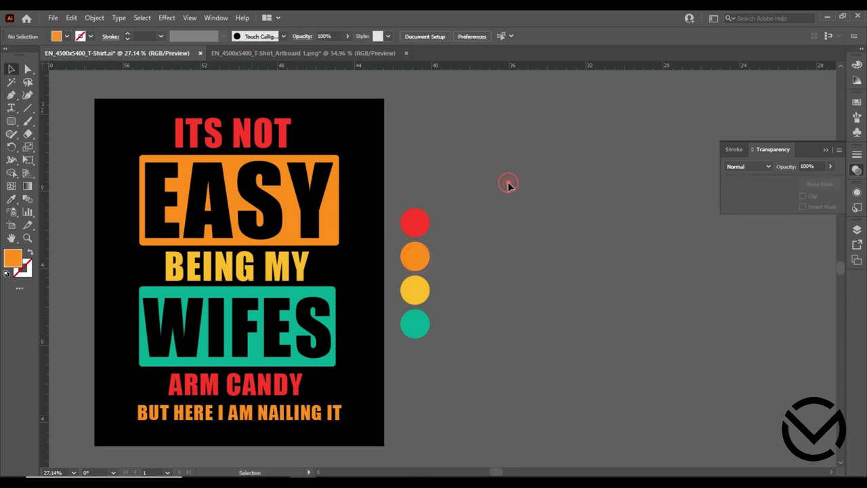
left_click_drag(412, 329, 602, 305)
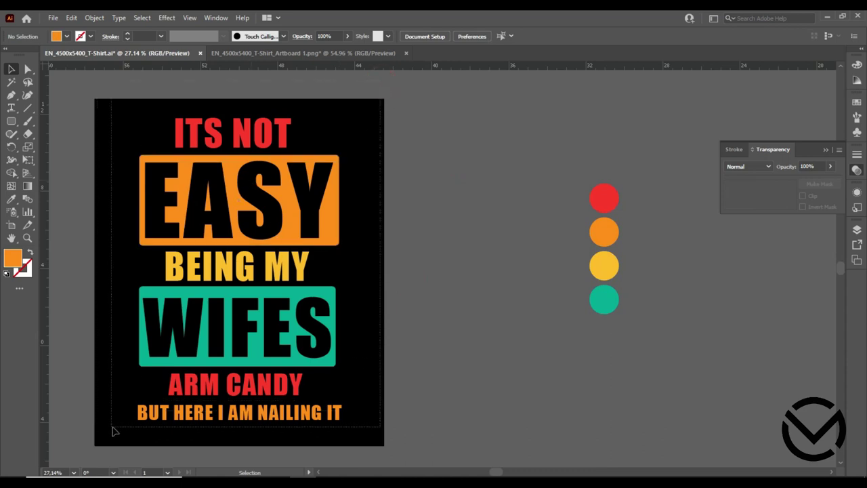
Select all quote lines and centre them horizontally on one another.
left_click_drag(112, 430, 443, 133)
left_click(364, 36)
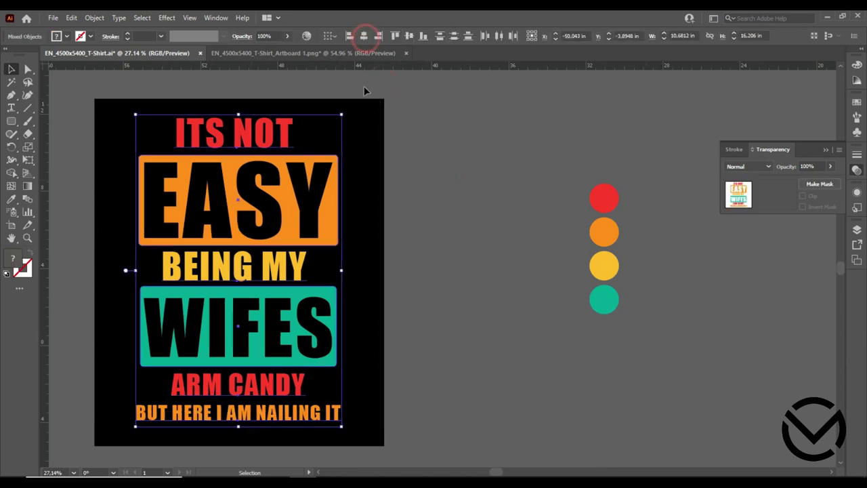
left_click(411, 193)
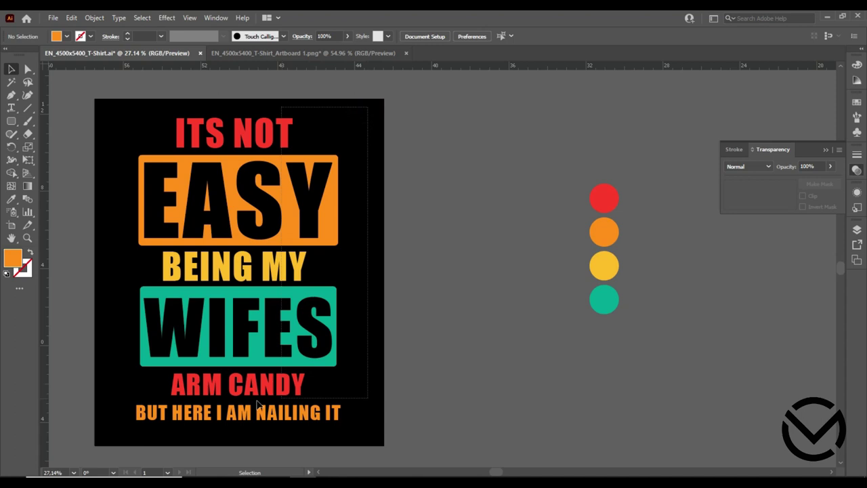
Enlarge the quote artwork to about 11.29 × 17.13 in and delete the four colour circles.
left_click_drag(368, 111, 133, 429)
left_click_drag(343, 427, 348, 437)
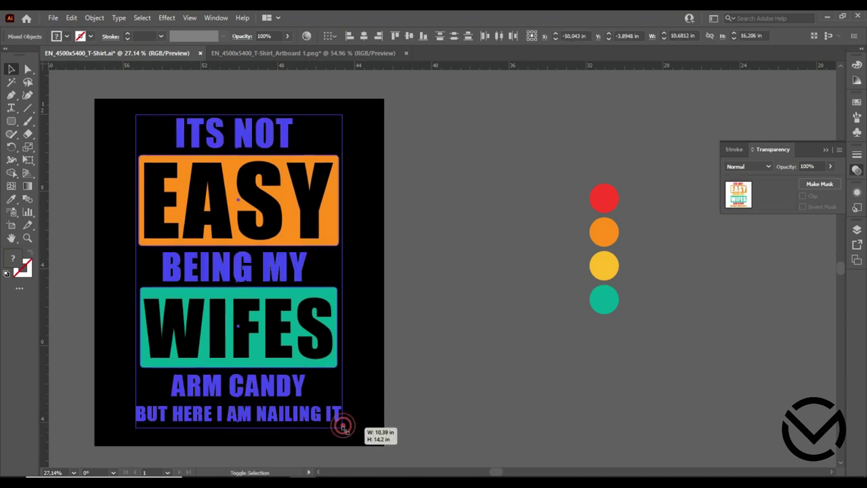
left_click_drag(135, 114, 130, 106)
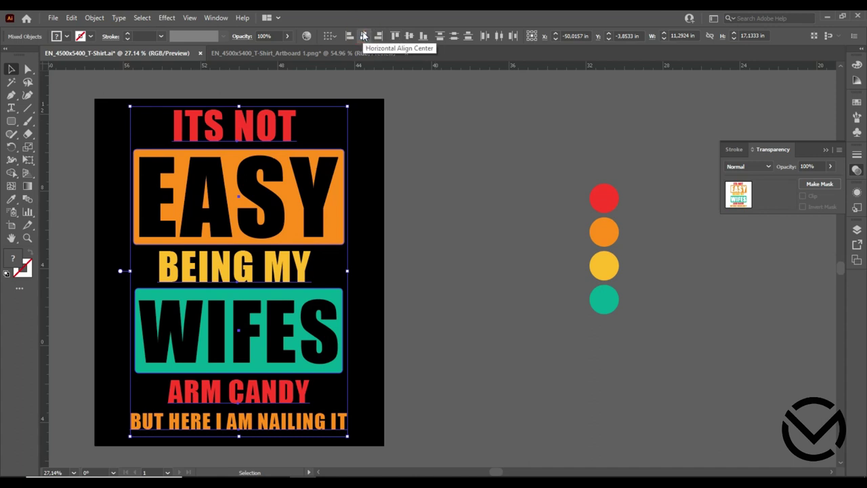
left_click(435, 94)
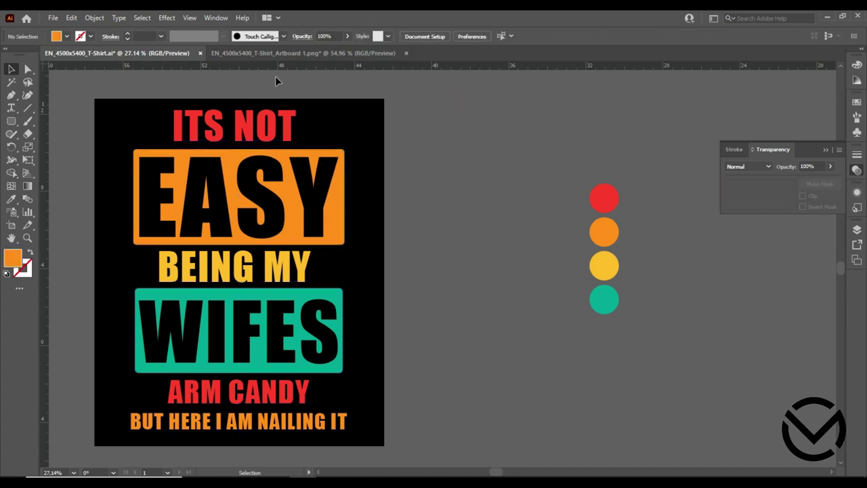
left_click(267, 441)
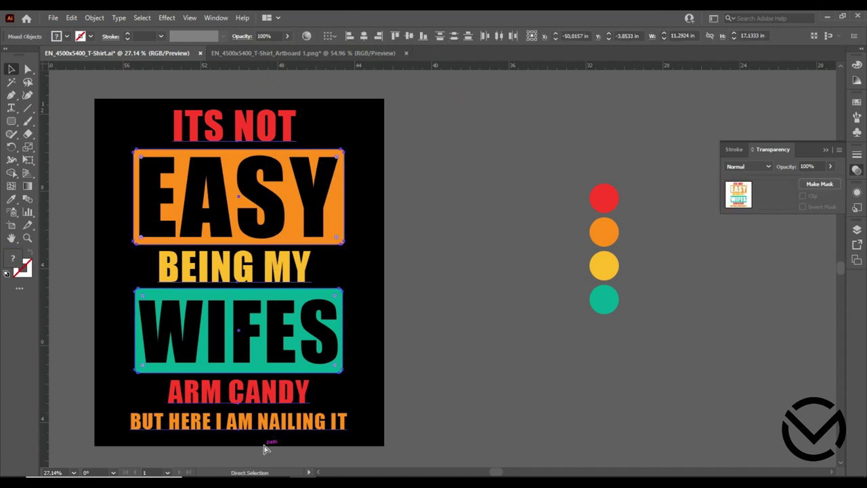
left_click(437, 140)
left_click_drag(569, 163, 644, 358)
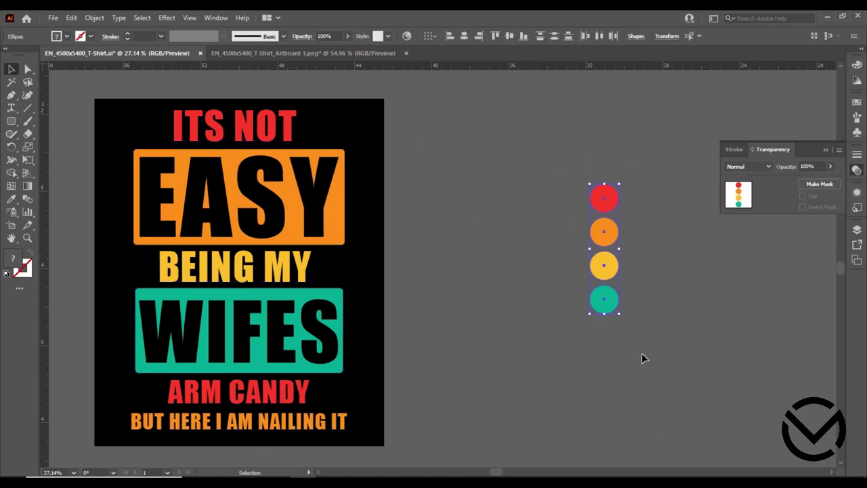
key("Delete")
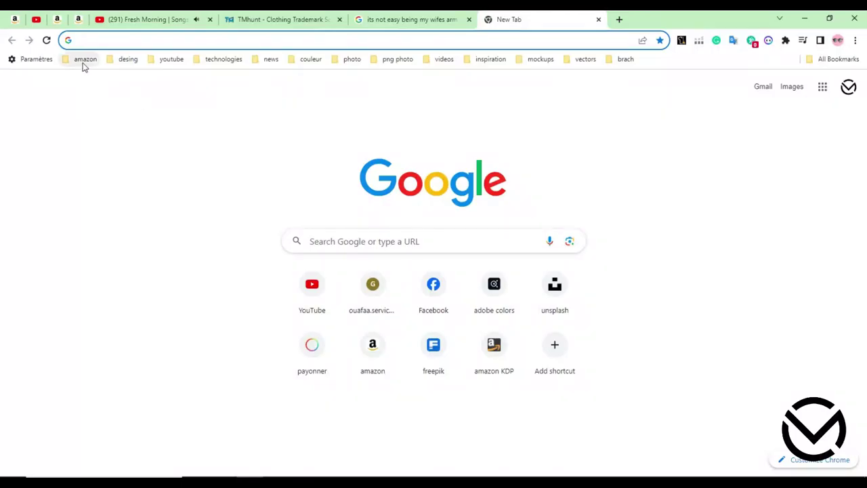
Search Freepik's free vectors for 'TEXTUR'.
left_click(122, 58)
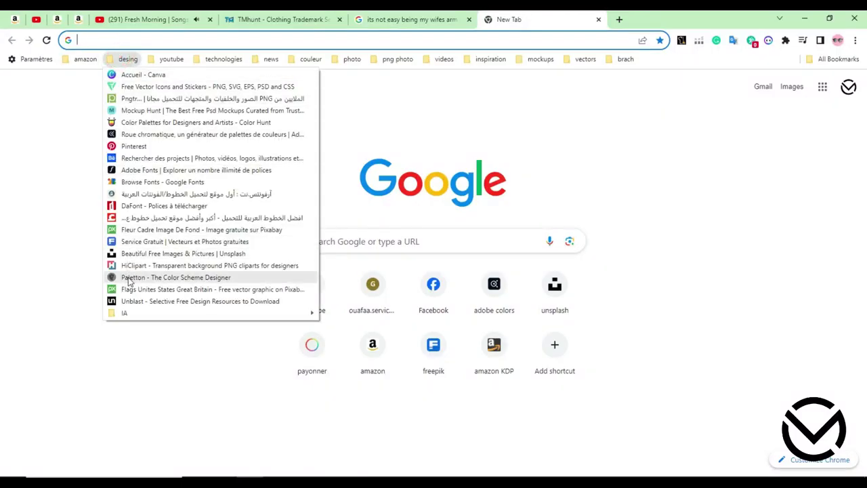
left_click(139, 242)
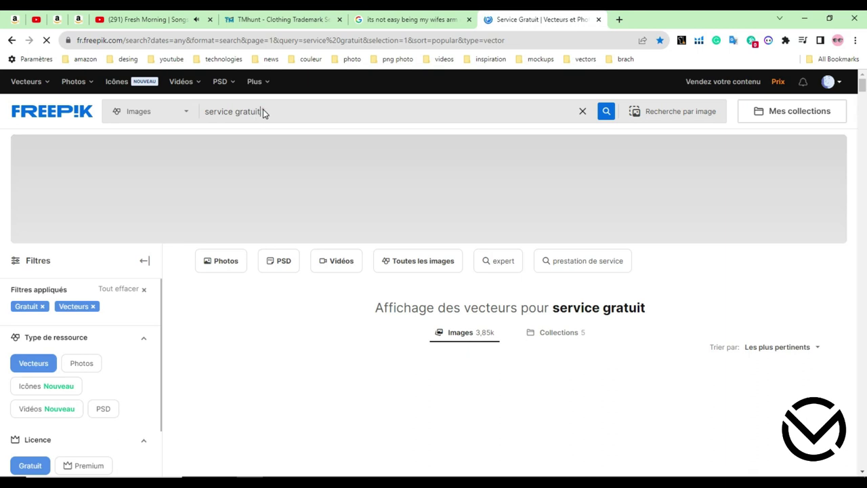
left_click_drag(280, 109, 188, 113)
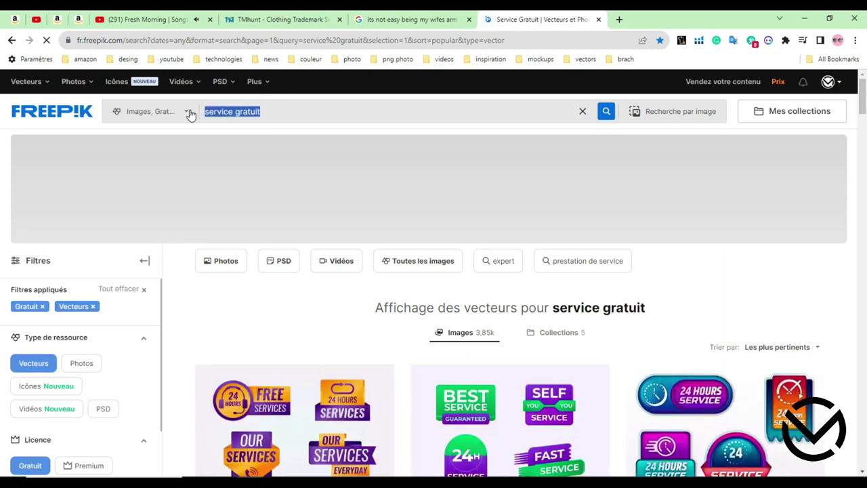
type("TU")
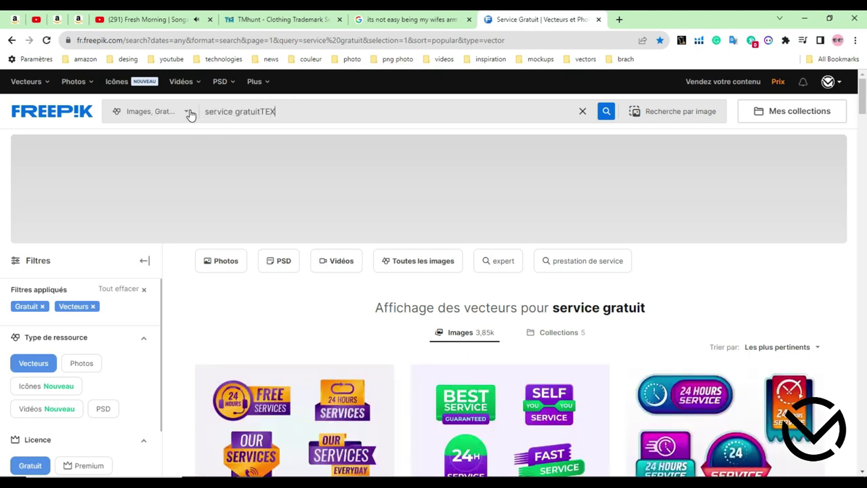
type("R")
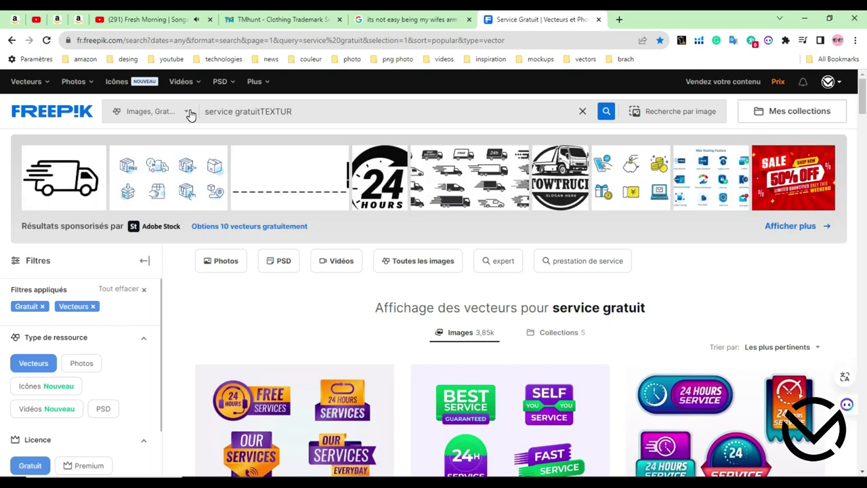
key("BackSpace")
key("BackSpace")
key("BackSpace")
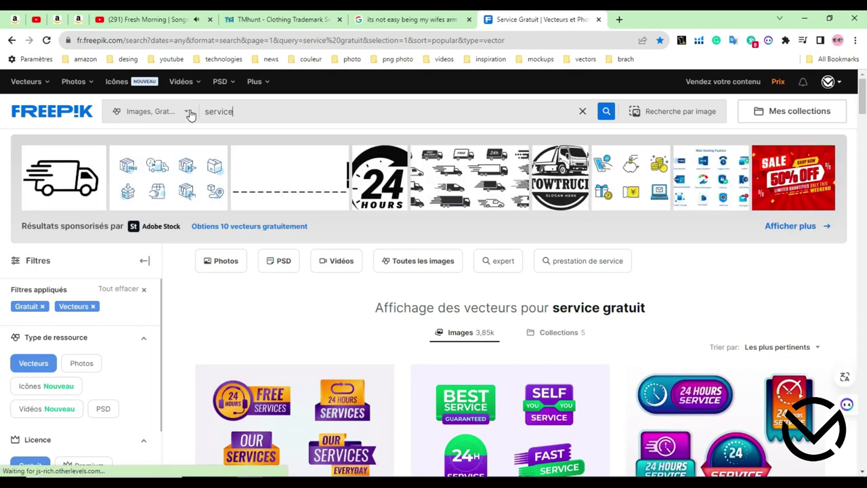
type("TEX")
type("TUR")
key("Return")
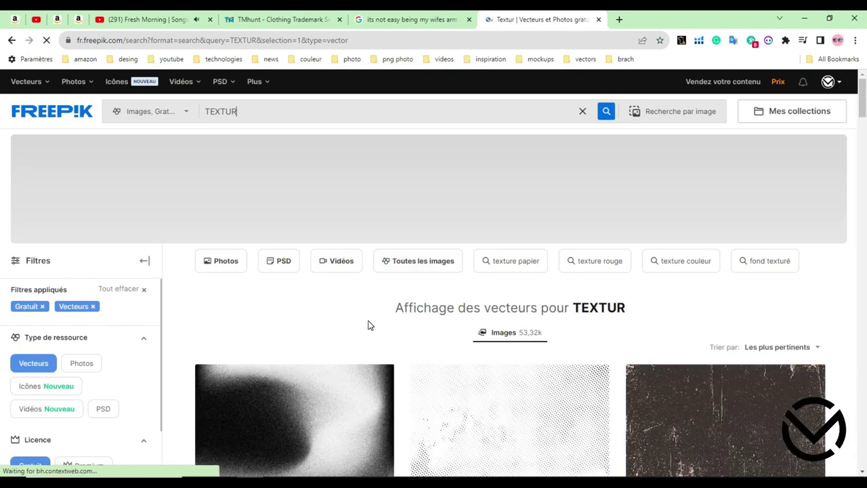
Open the 'fond texture grunge' vector and download it free as fond-texture-grunge.zip.
scroll(368, 325, "down", 3)
scroll(449, 333, "down", 1)
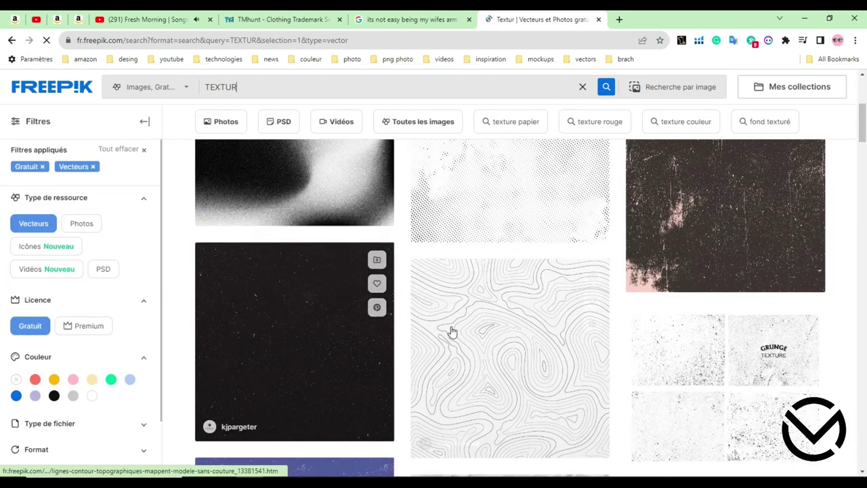
scroll(453, 332, "up", 1)
left_click(708, 244)
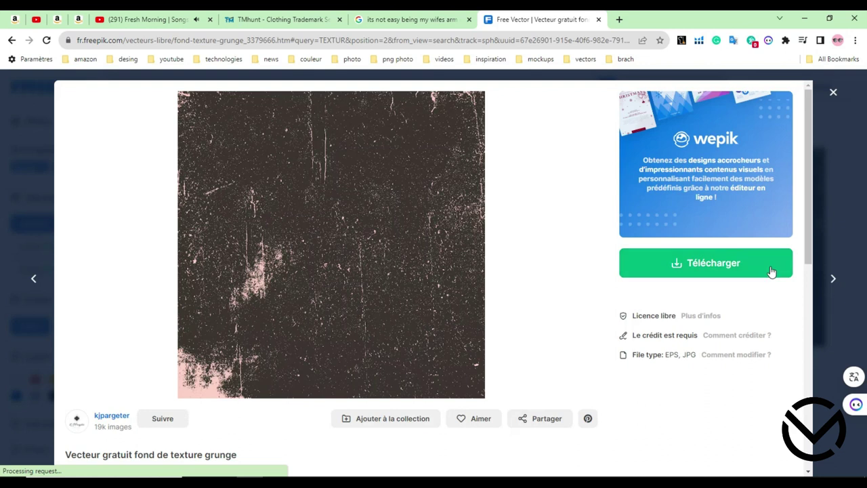
left_click(711, 271)
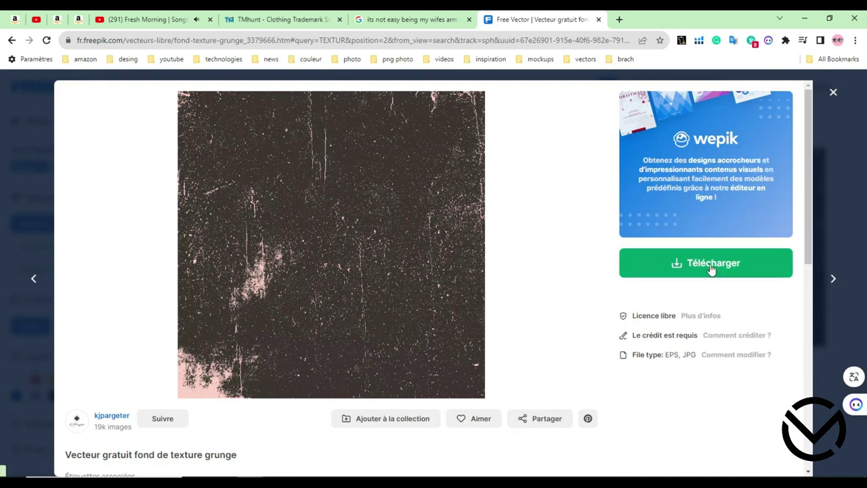
left_click(700, 410)
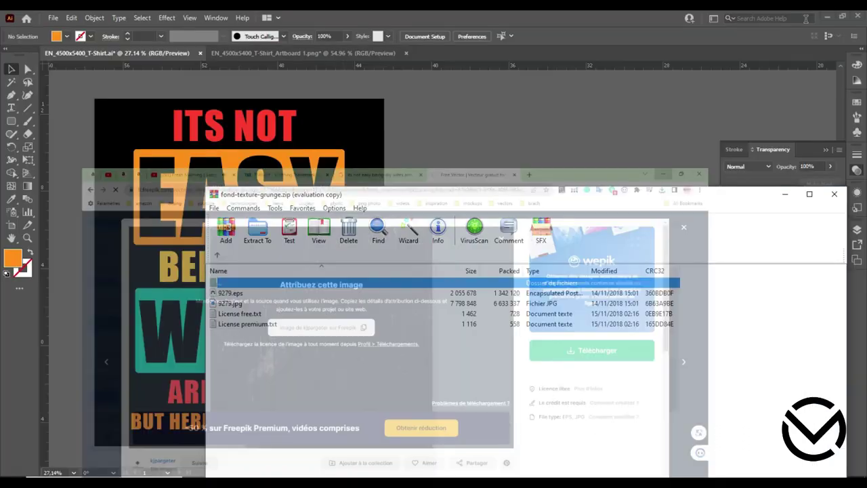
Open 9279.eps from fond-texture-grunge.zip as a new Illustrator document.
left_click(803, 19)
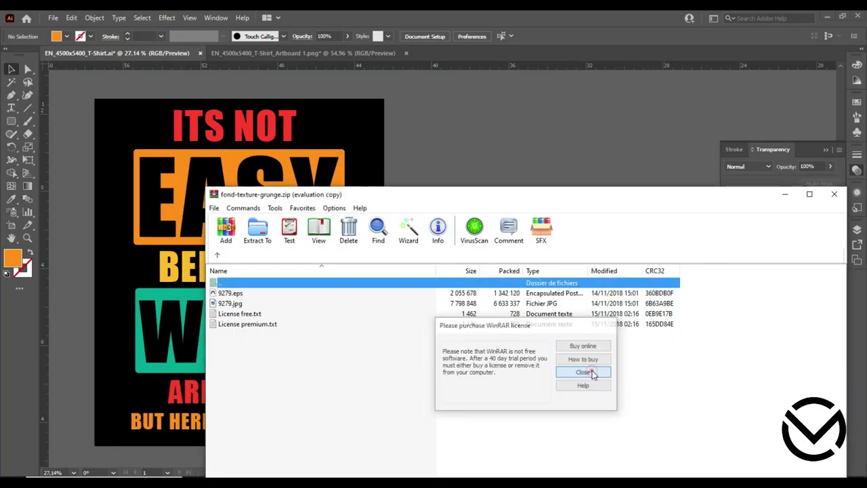
left_click(585, 369)
left_click_drag(587, 196, 606, 174)
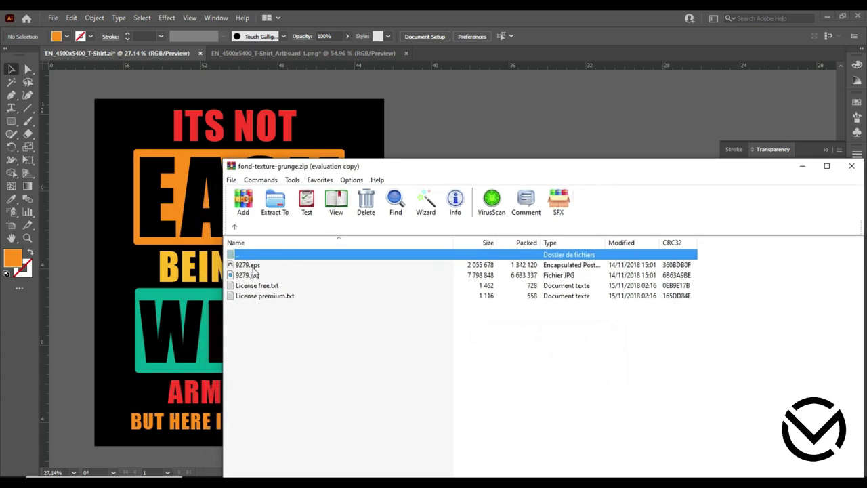
left_click_drag(251, 265, 448, 54)
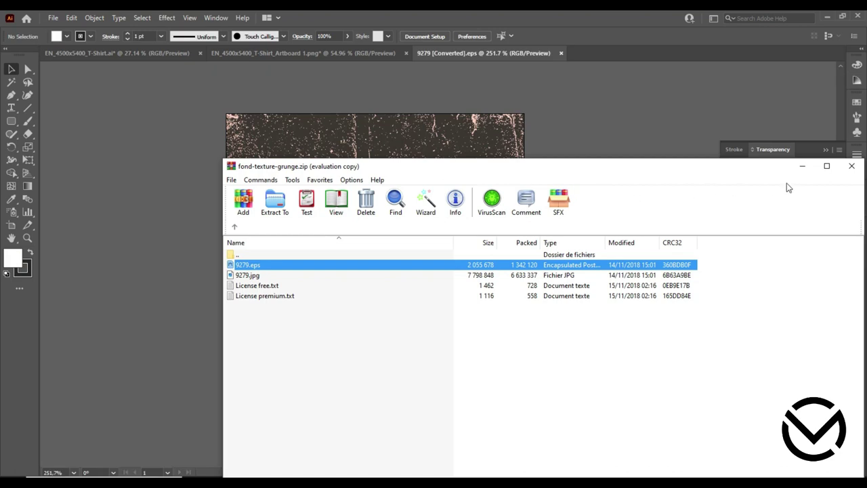
Ungroup the grunge texture and drop it into the T-shirt document above the quote.
left_click(850, 167)
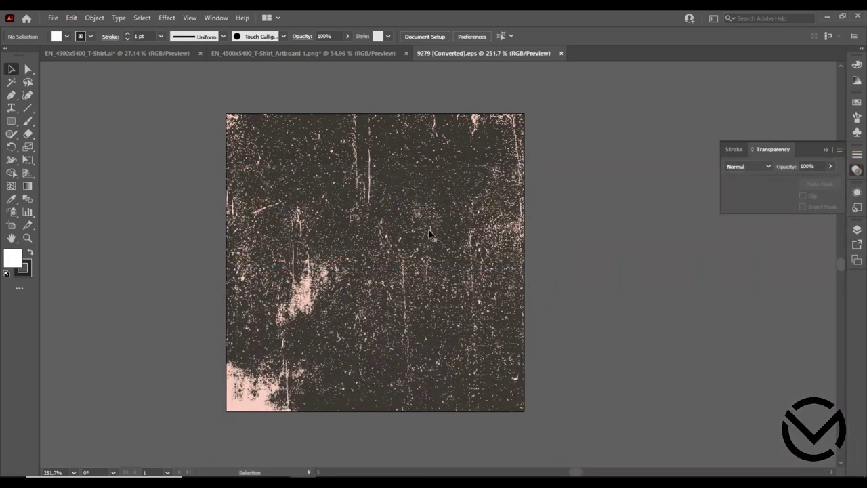
left_click(428, 230)
right_click(428, 231)
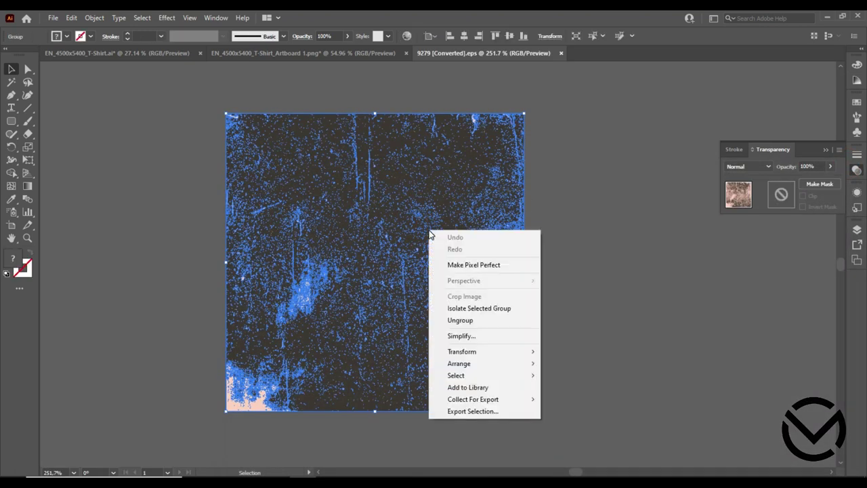
left_click(474, 319)
left_click(559, 223)
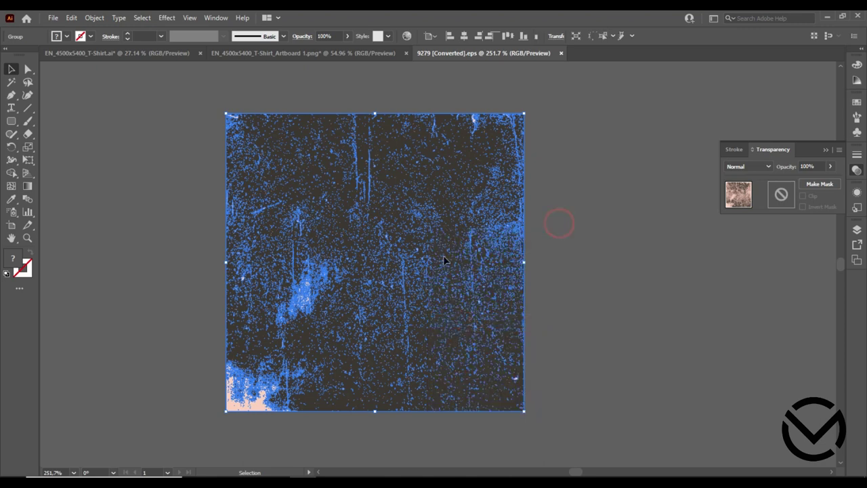
mouse_move(404, 271)
left_mouse_down()
mouse_move(329, 301)
mouse_move(168, 59)
mouse_move(250, 155)
left_mouse_up()
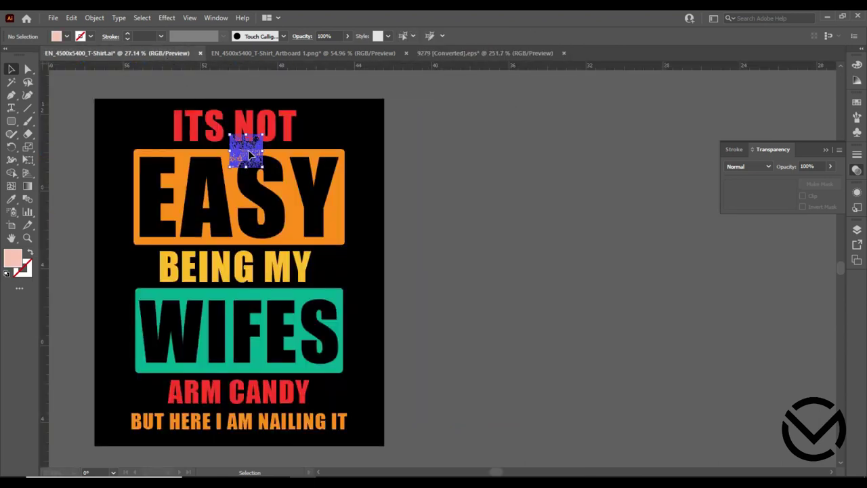
Stretch the grunge texture to about 17.69 × 17.49 in to cover the whole artboard.
left_click_drag(229, 134, 99, 101)
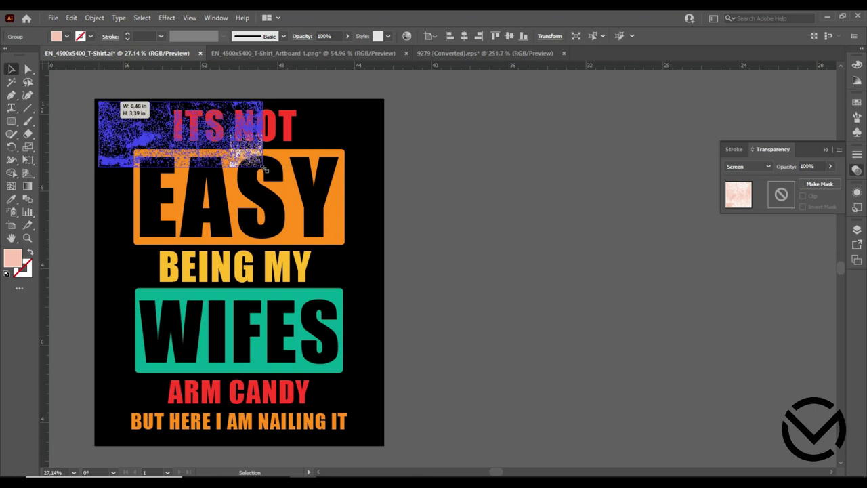
left_click_drag(265, 169, 334, 278)
mouse_move(361, 419)
left_mouse_down()
mouse_move(380, 438)
mouse_move(366, 437)
left_mouse_up()
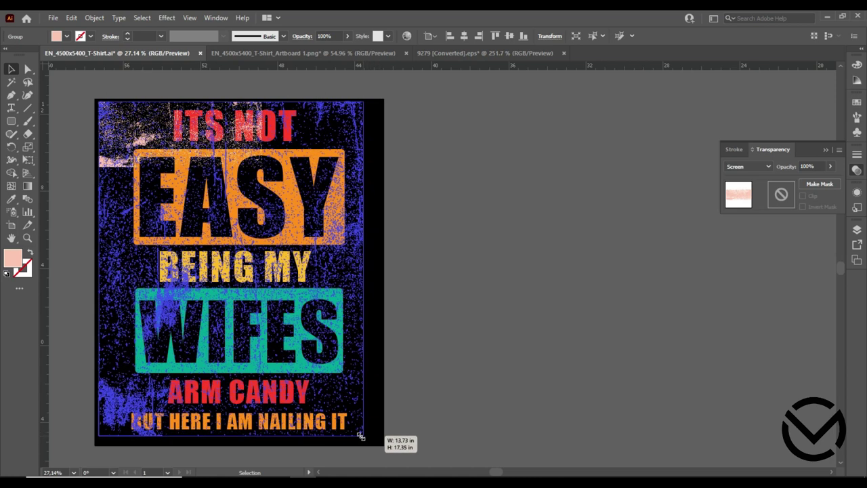
left_click_drag(379, 437, 384, 440)
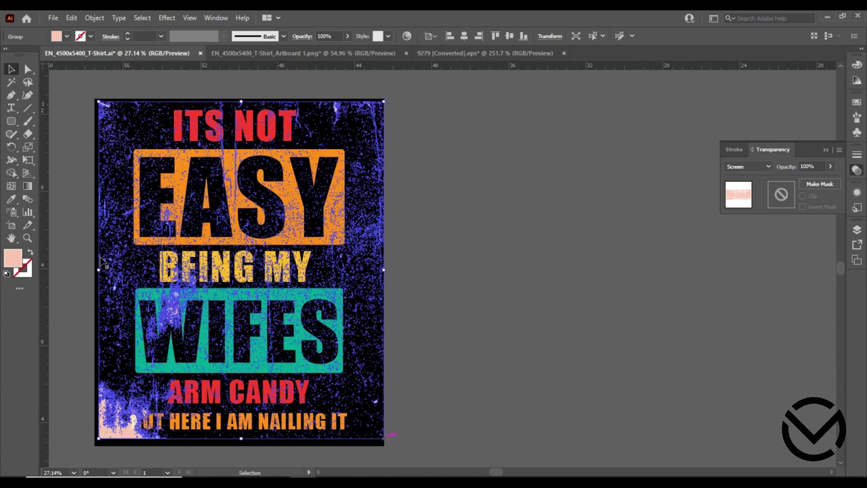
left_click_drag(97, 269, 47, 264)
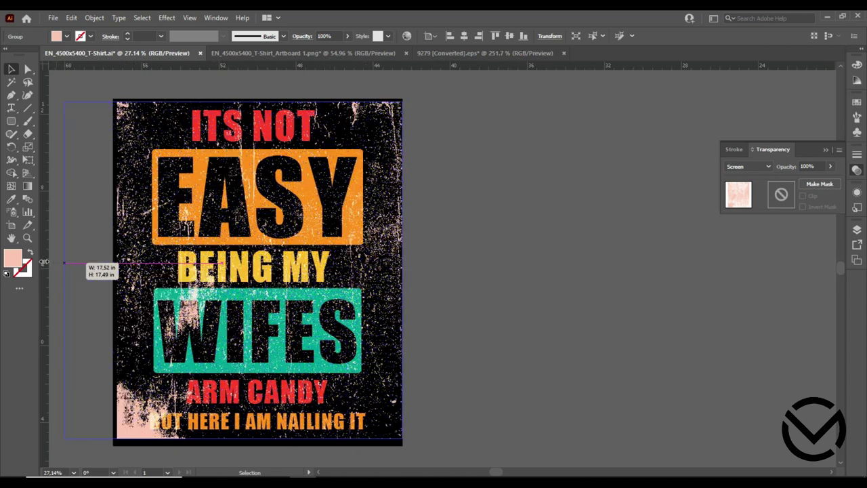
left_click_drag(48, 264, 51, 263)
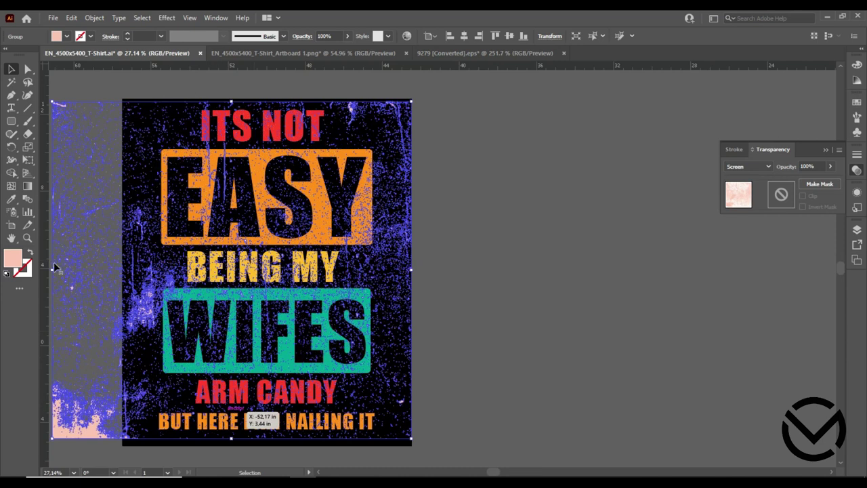
left_click_drag(53, 270, 71, 269)
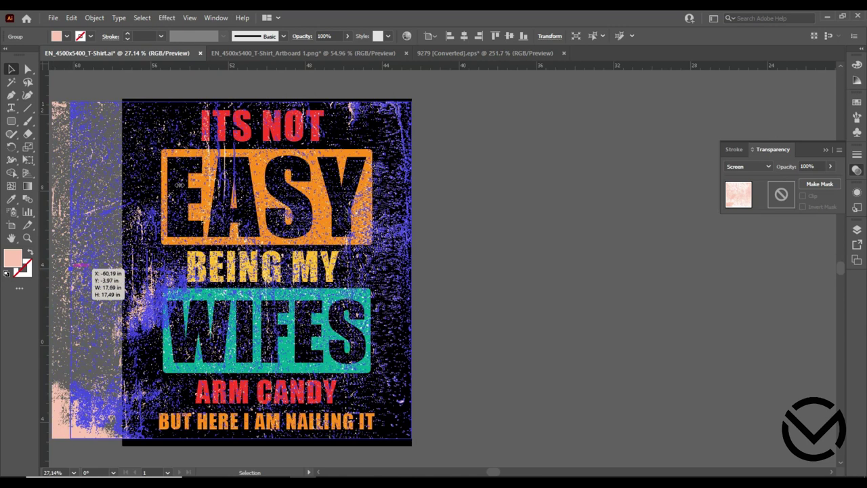
left_click(455, 204)
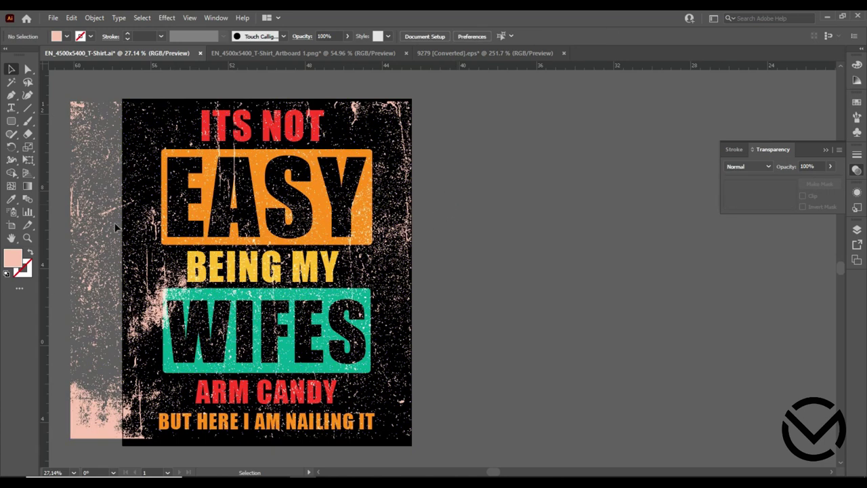
Apply the grunge texture to all the artwork as an inverted, unclipped opacity mask.
left_click_drag(122, 76, 491, 391)
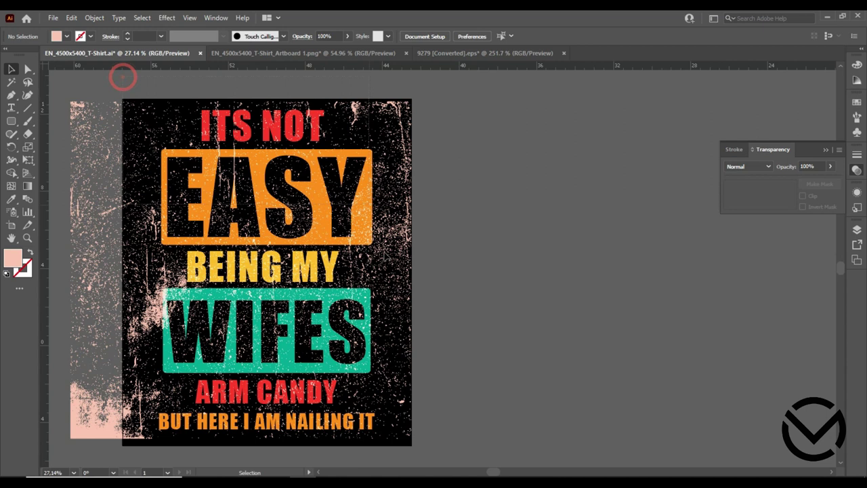
left_click(818, 184)
left_click(803, 196)
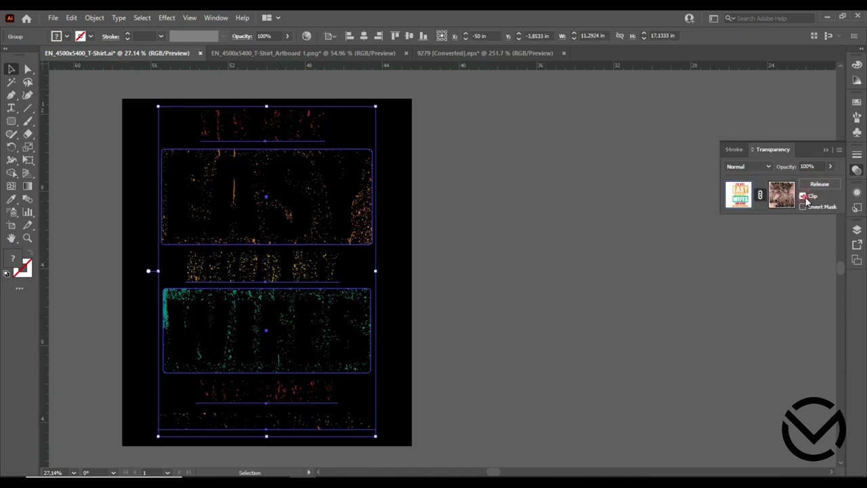
left_click(802, 206)
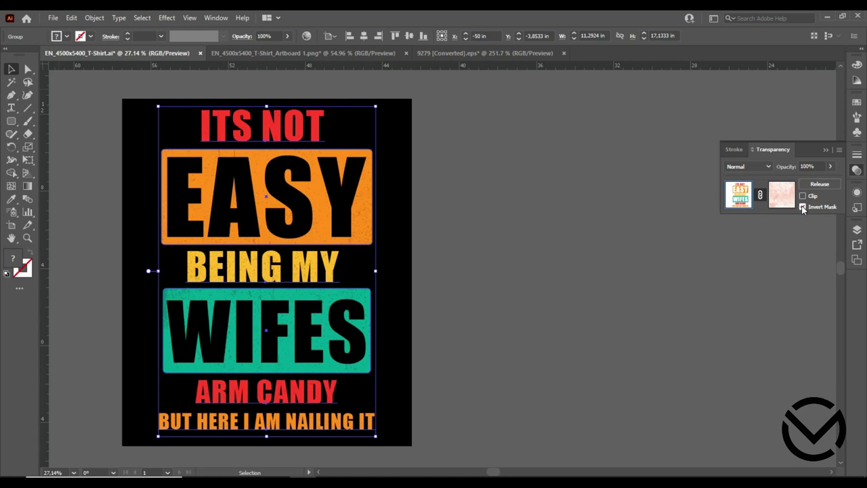
Deselect, collapse the Transparency panel and centre the view to preview the distressed design.
left_click(497, 183)
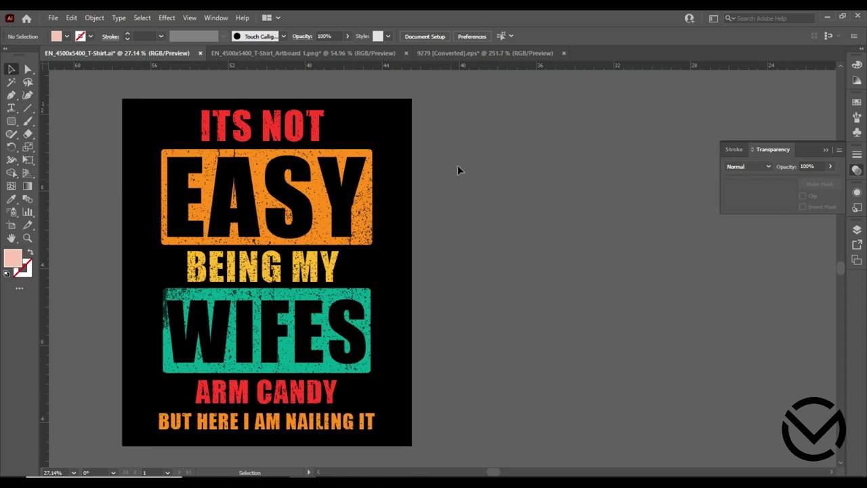
left_click(824, 150)
left_click_drag(290, 227, 433, 229)
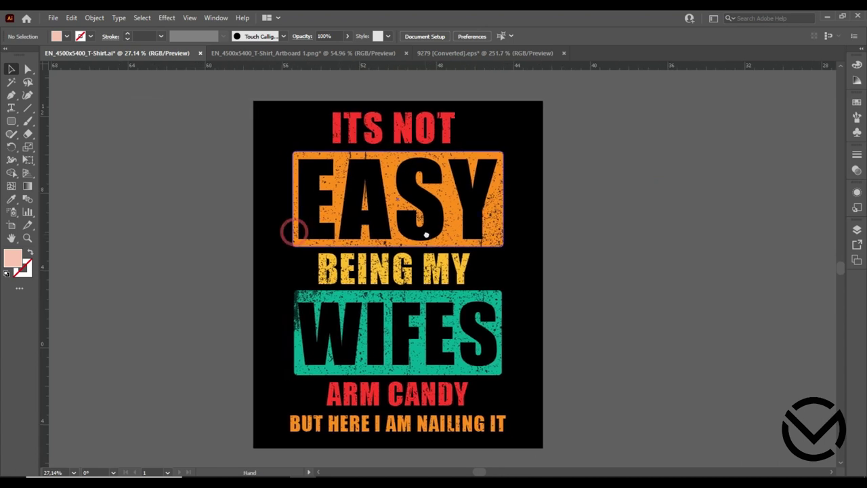